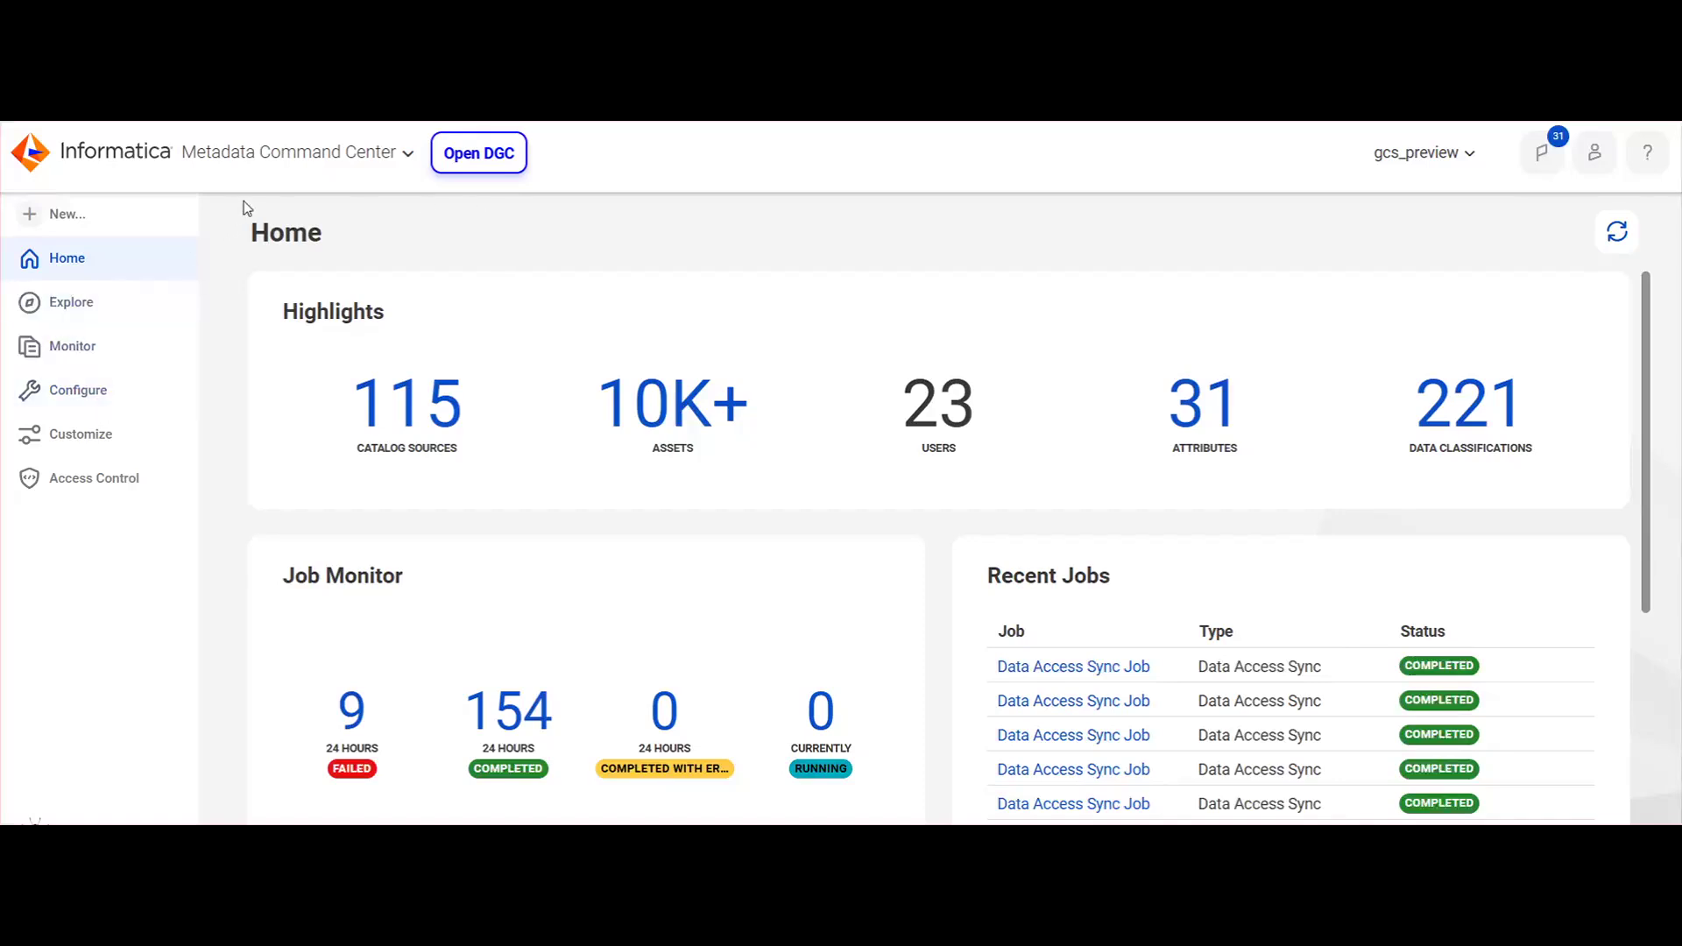
- Create a new workflow event under Configure > Workflows named Subdomain_wf
left_click(75, 405)
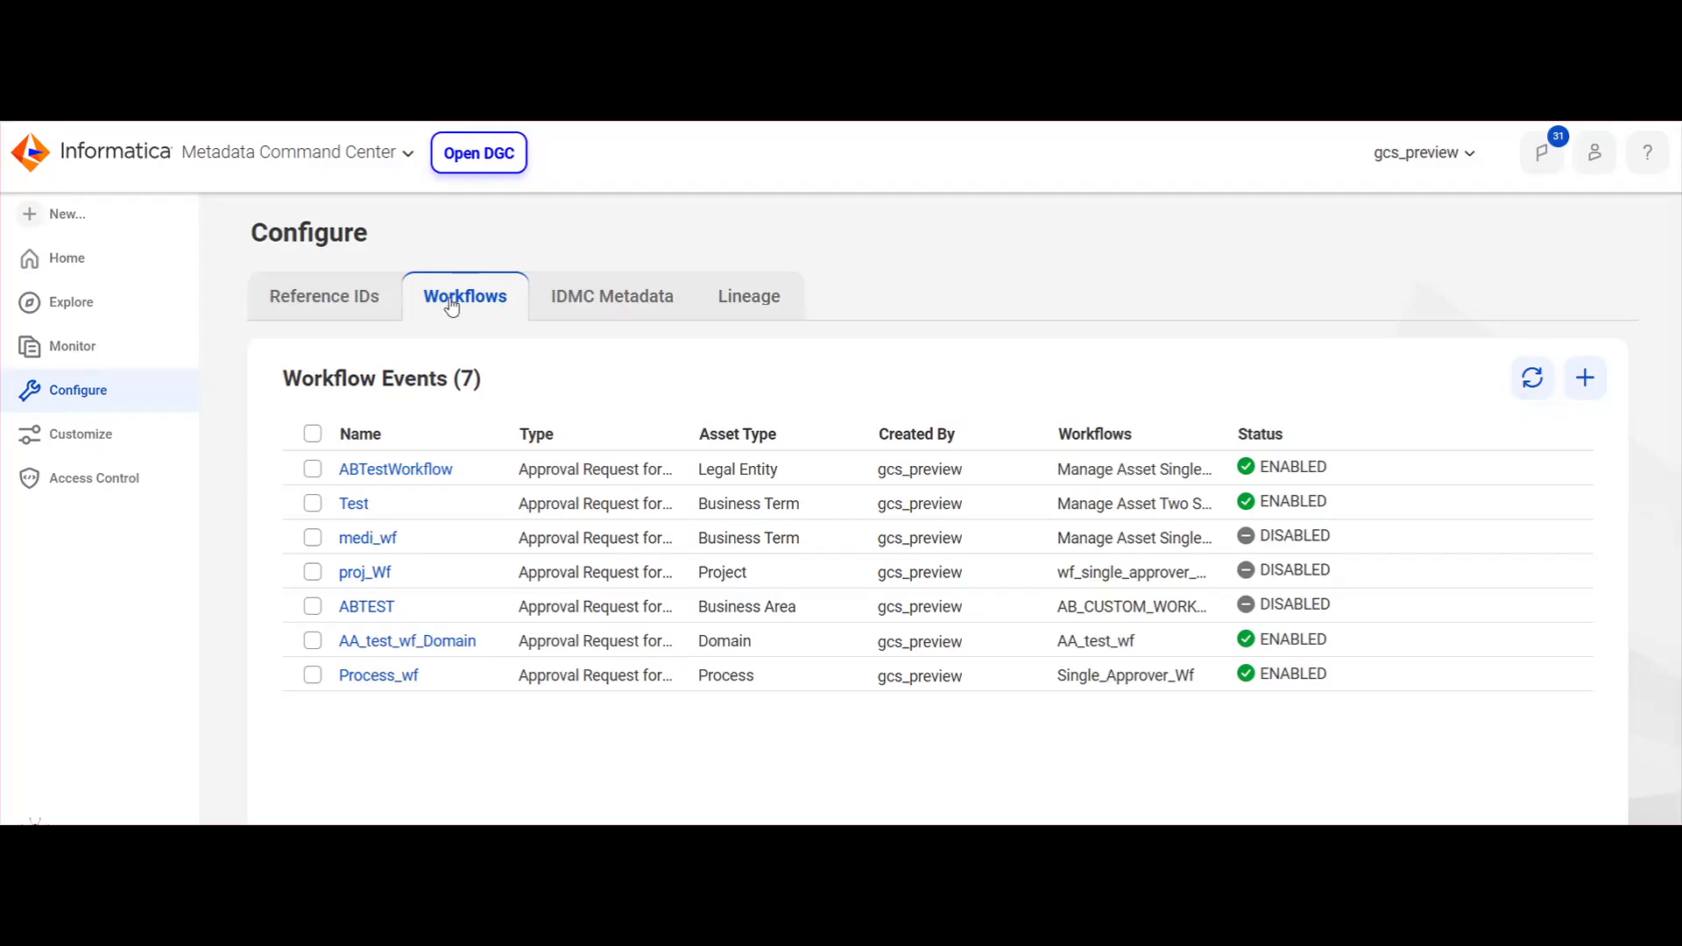
left_click(1580, 384)
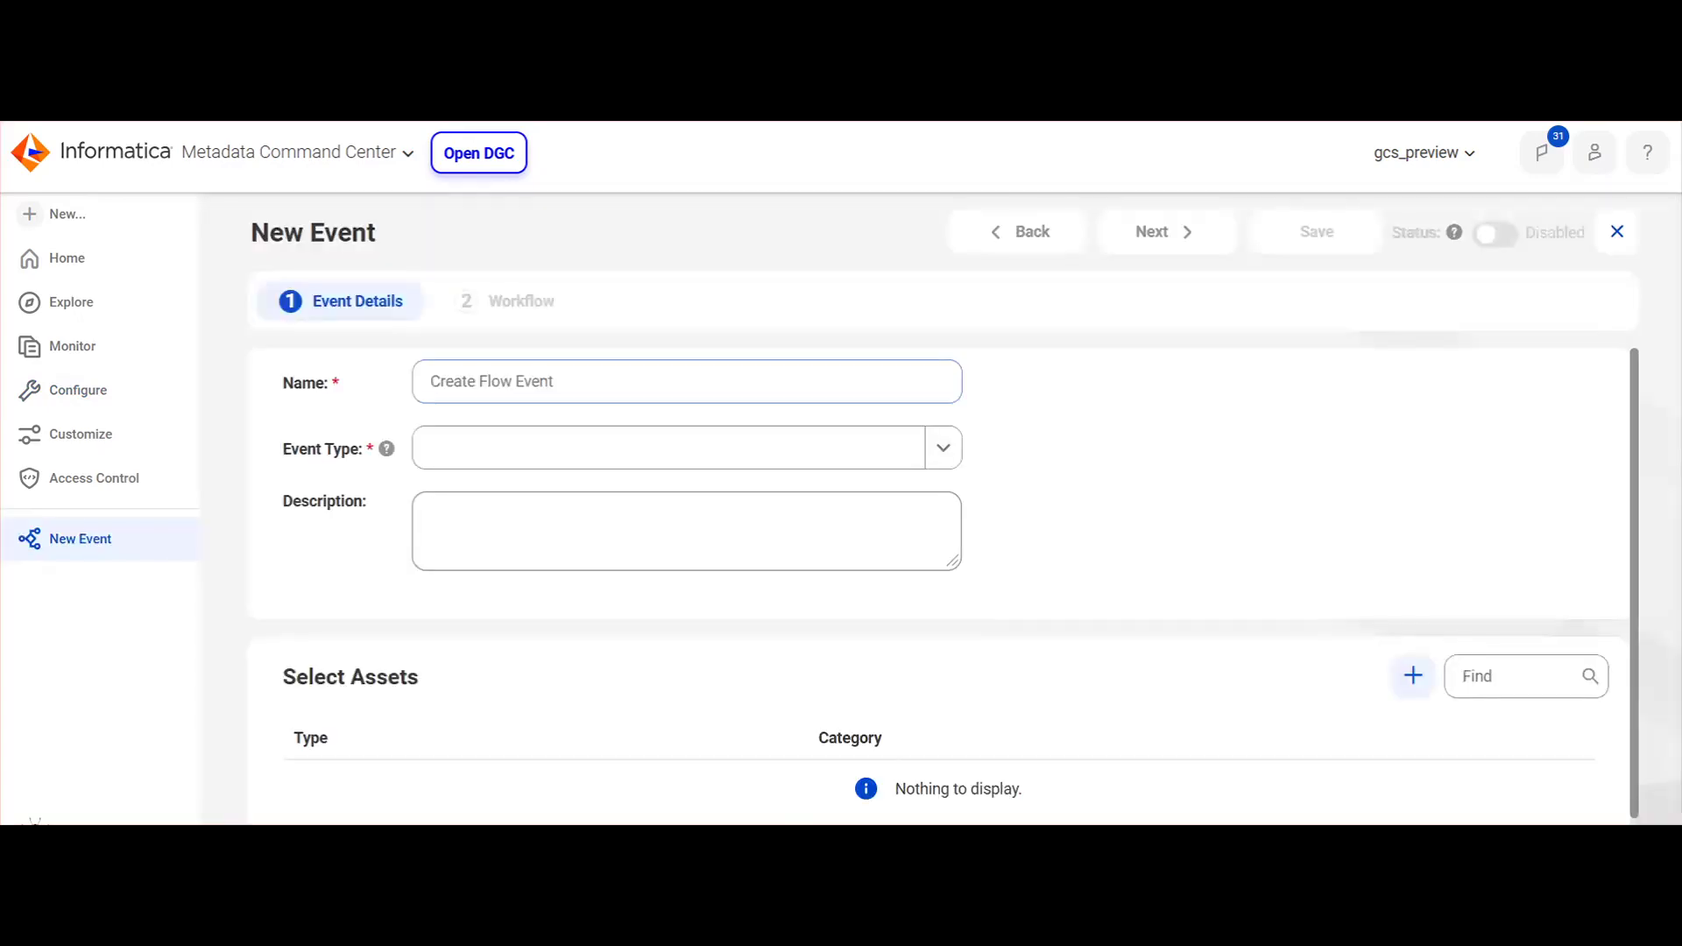
left_click(502, 368)
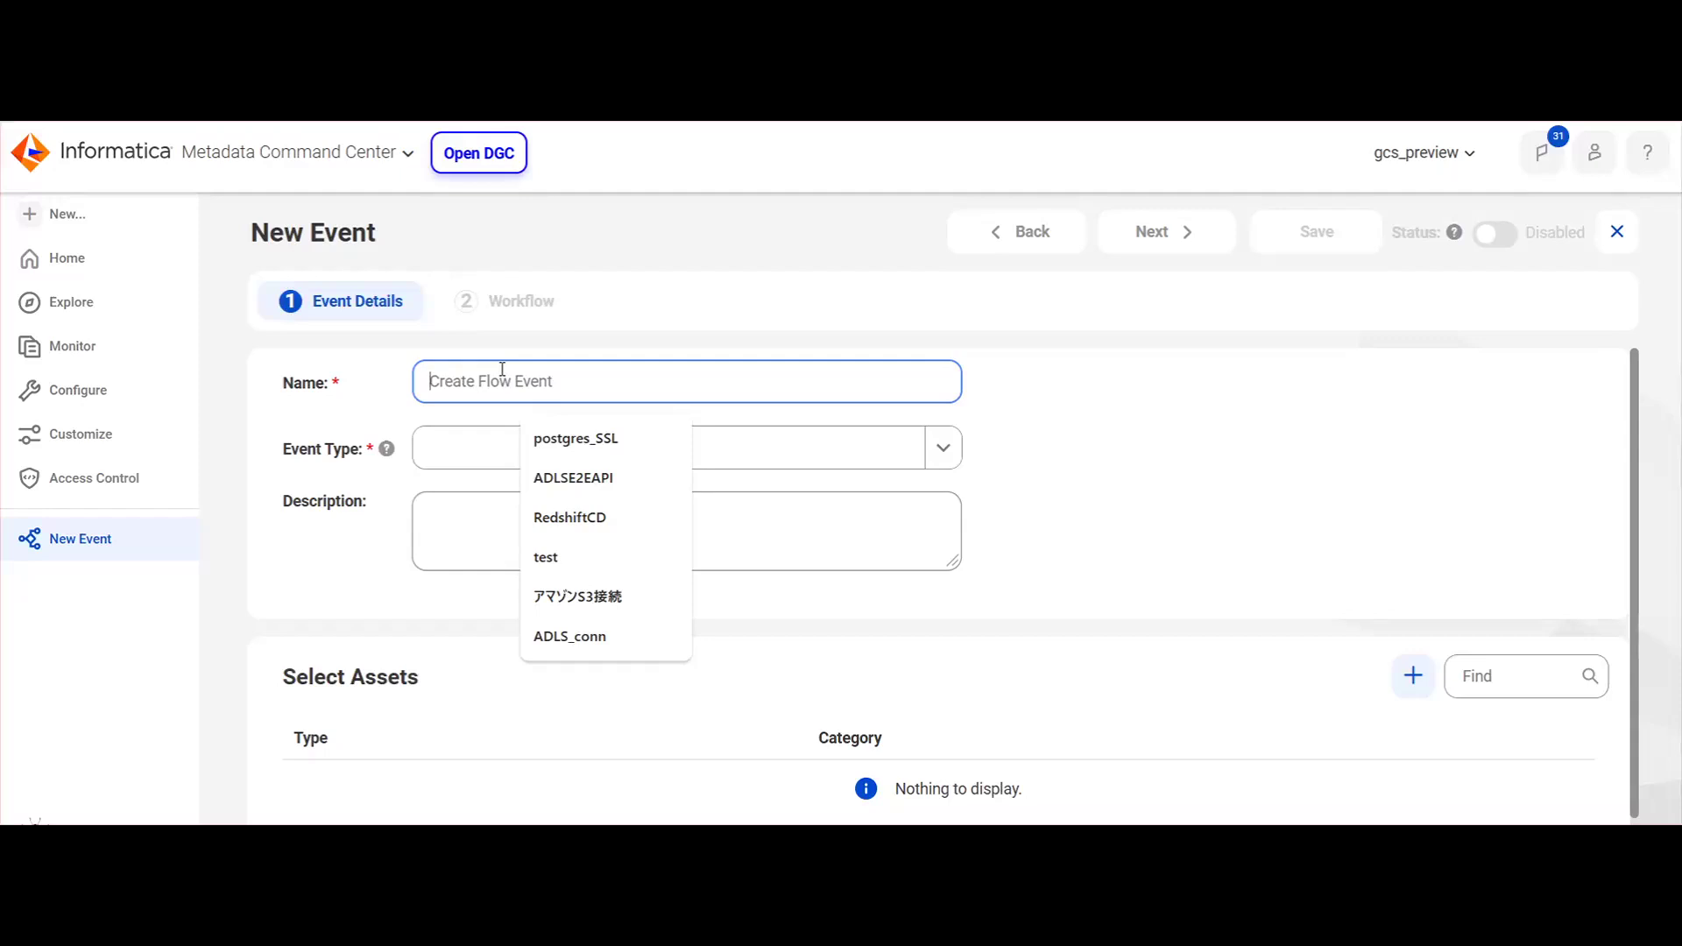
type("S")
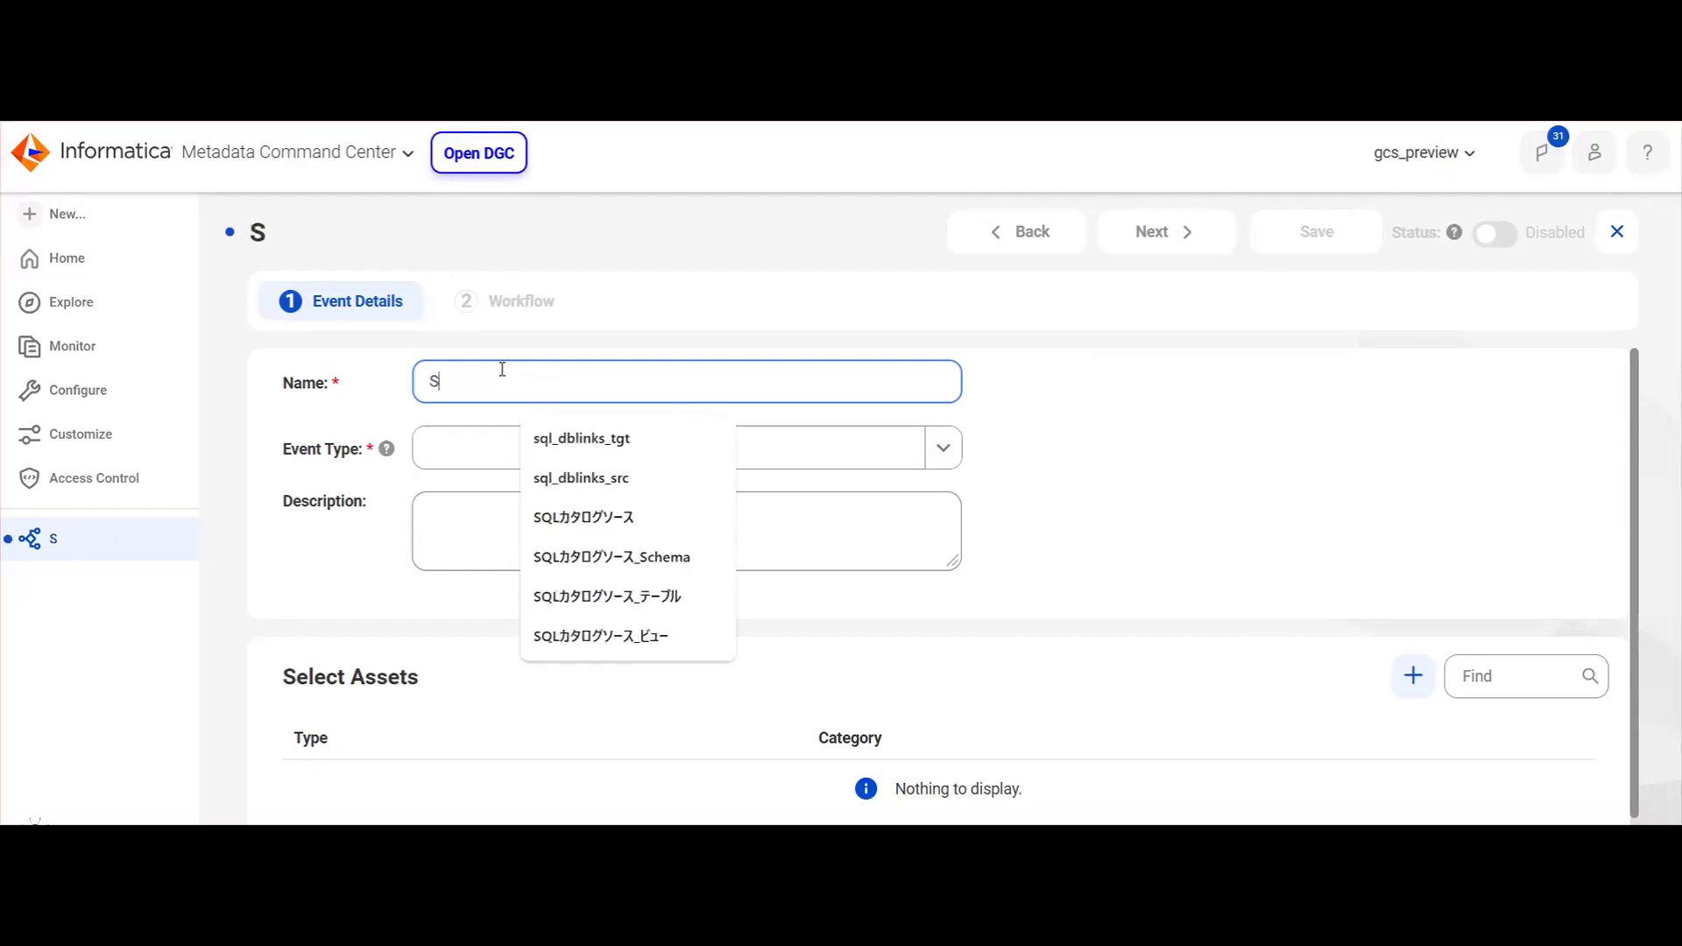
type("ubdo")
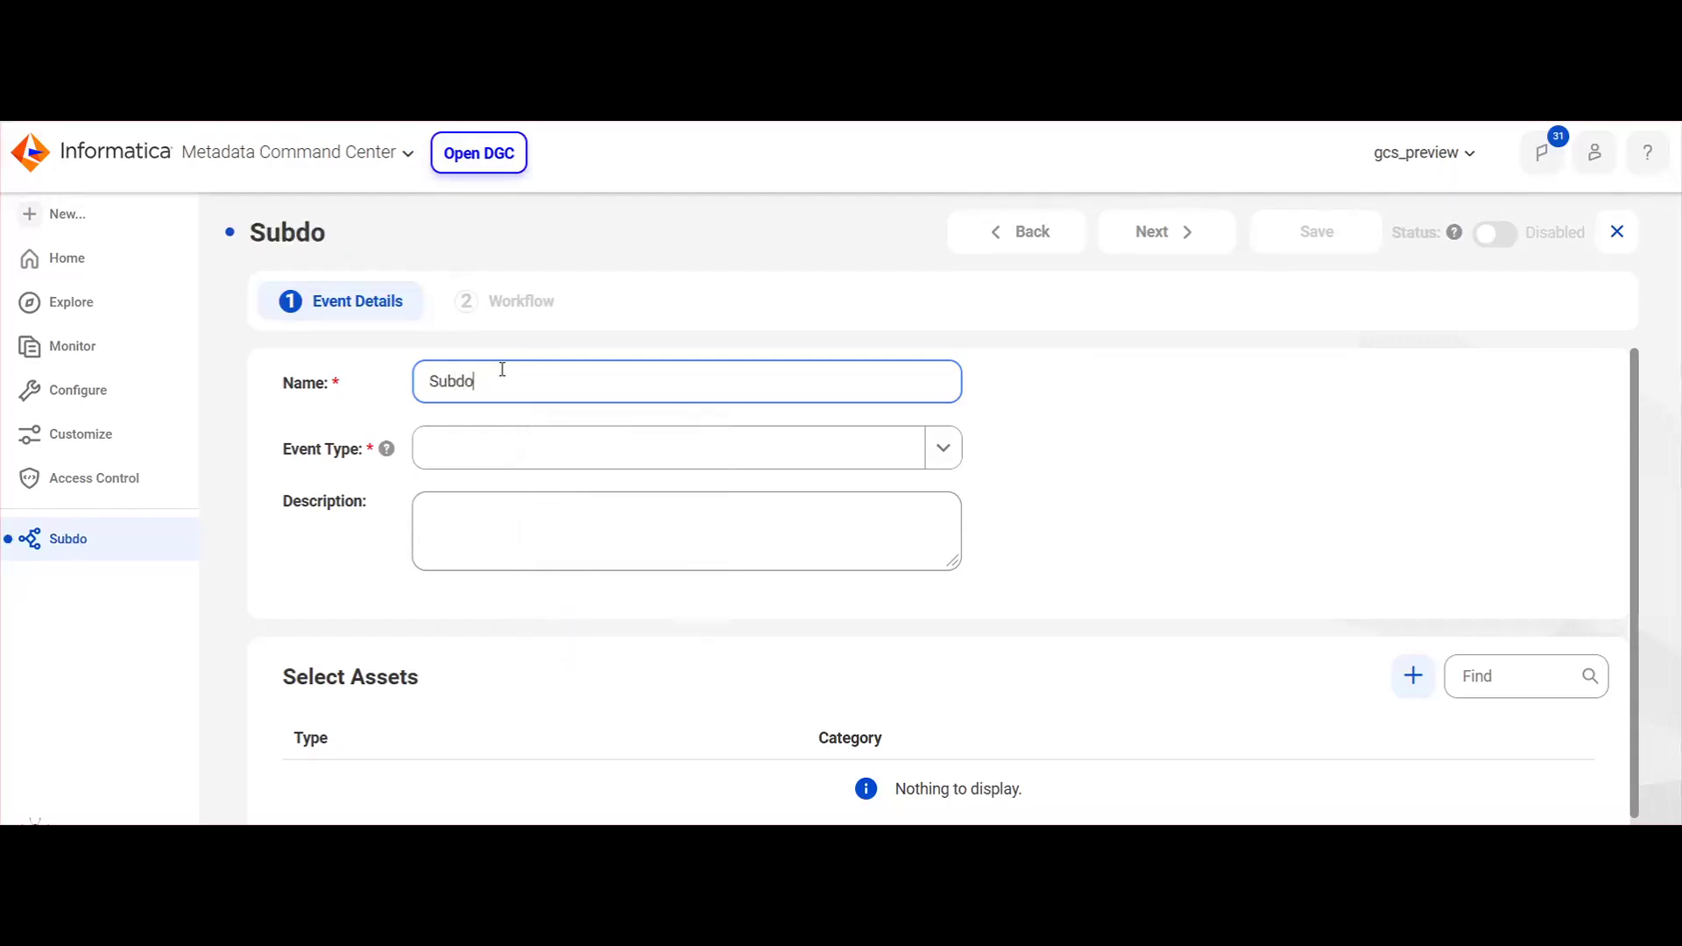
type("main_wf")
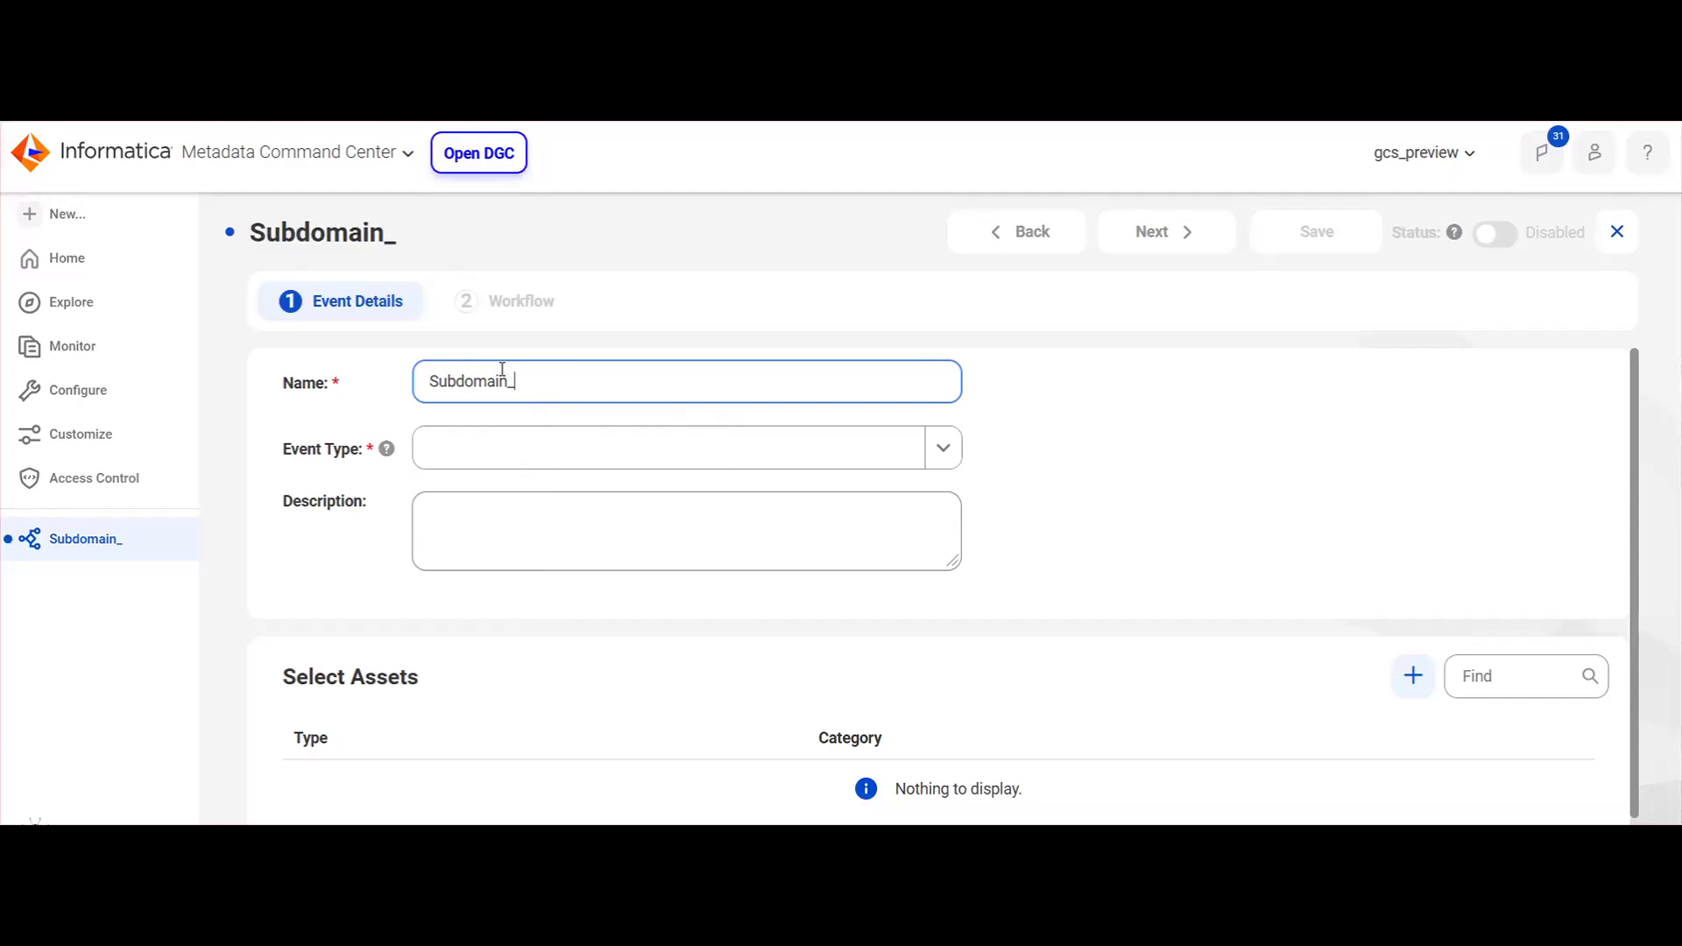
- Tick both create and change Approval Request event types and add the Subdomain asset type
left_click(558, 430)
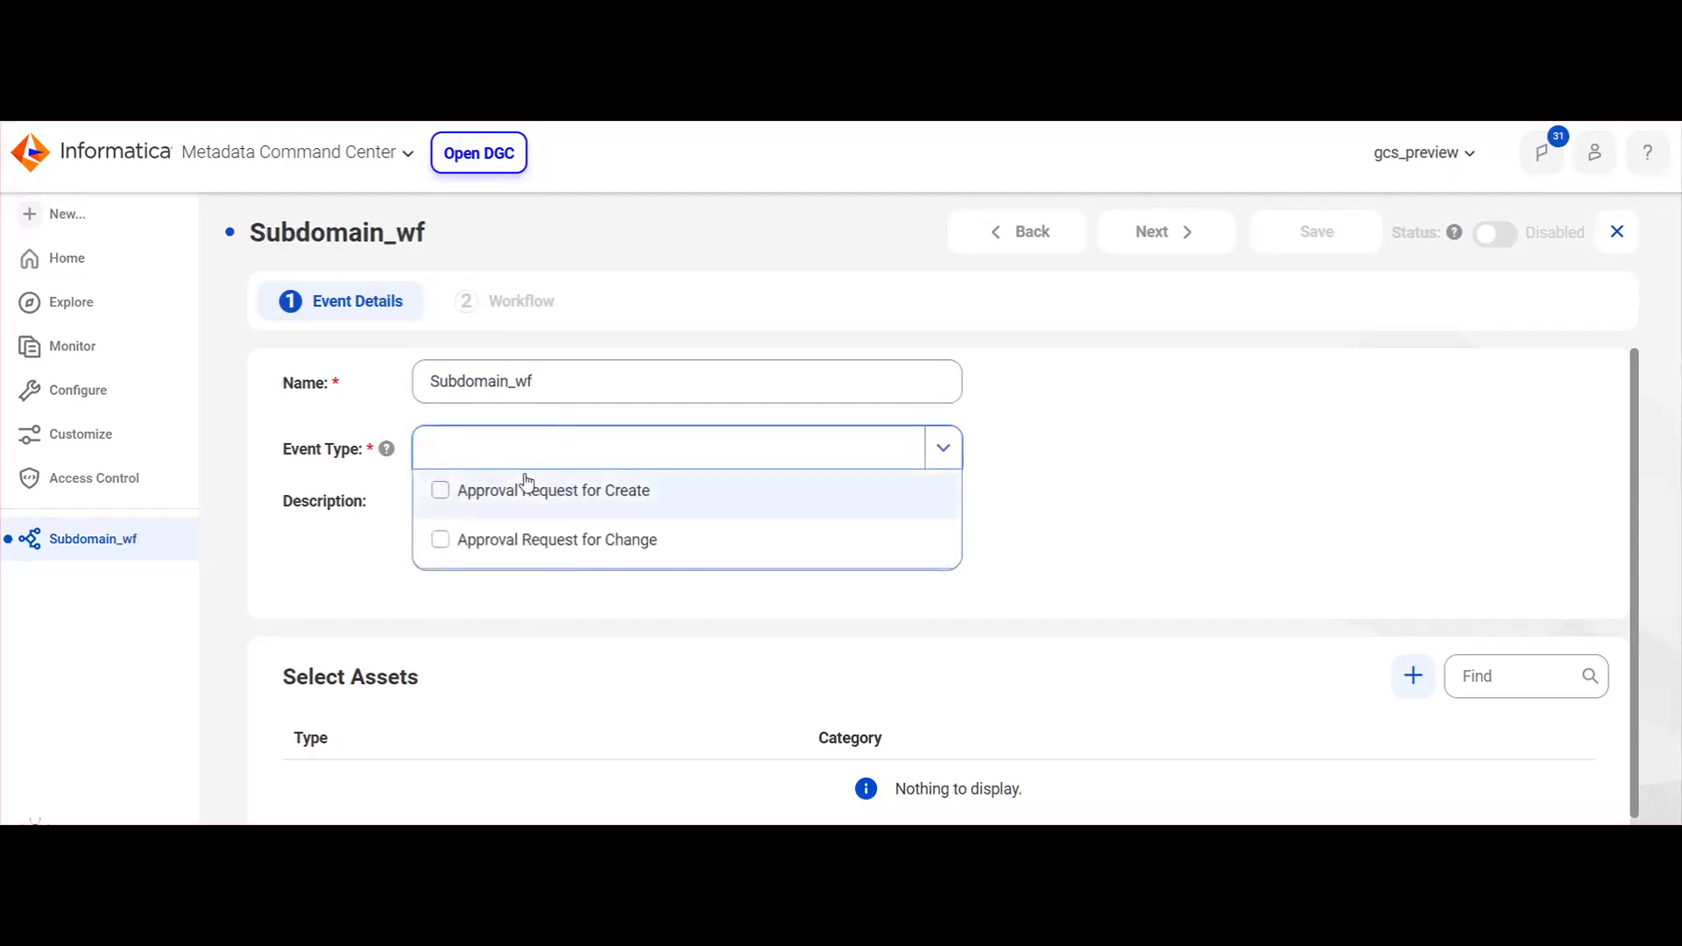
left_click(526, 489)
left_click(555, 540)
scroll(1314, 640, "down", 1)
left_click(1415, 656)
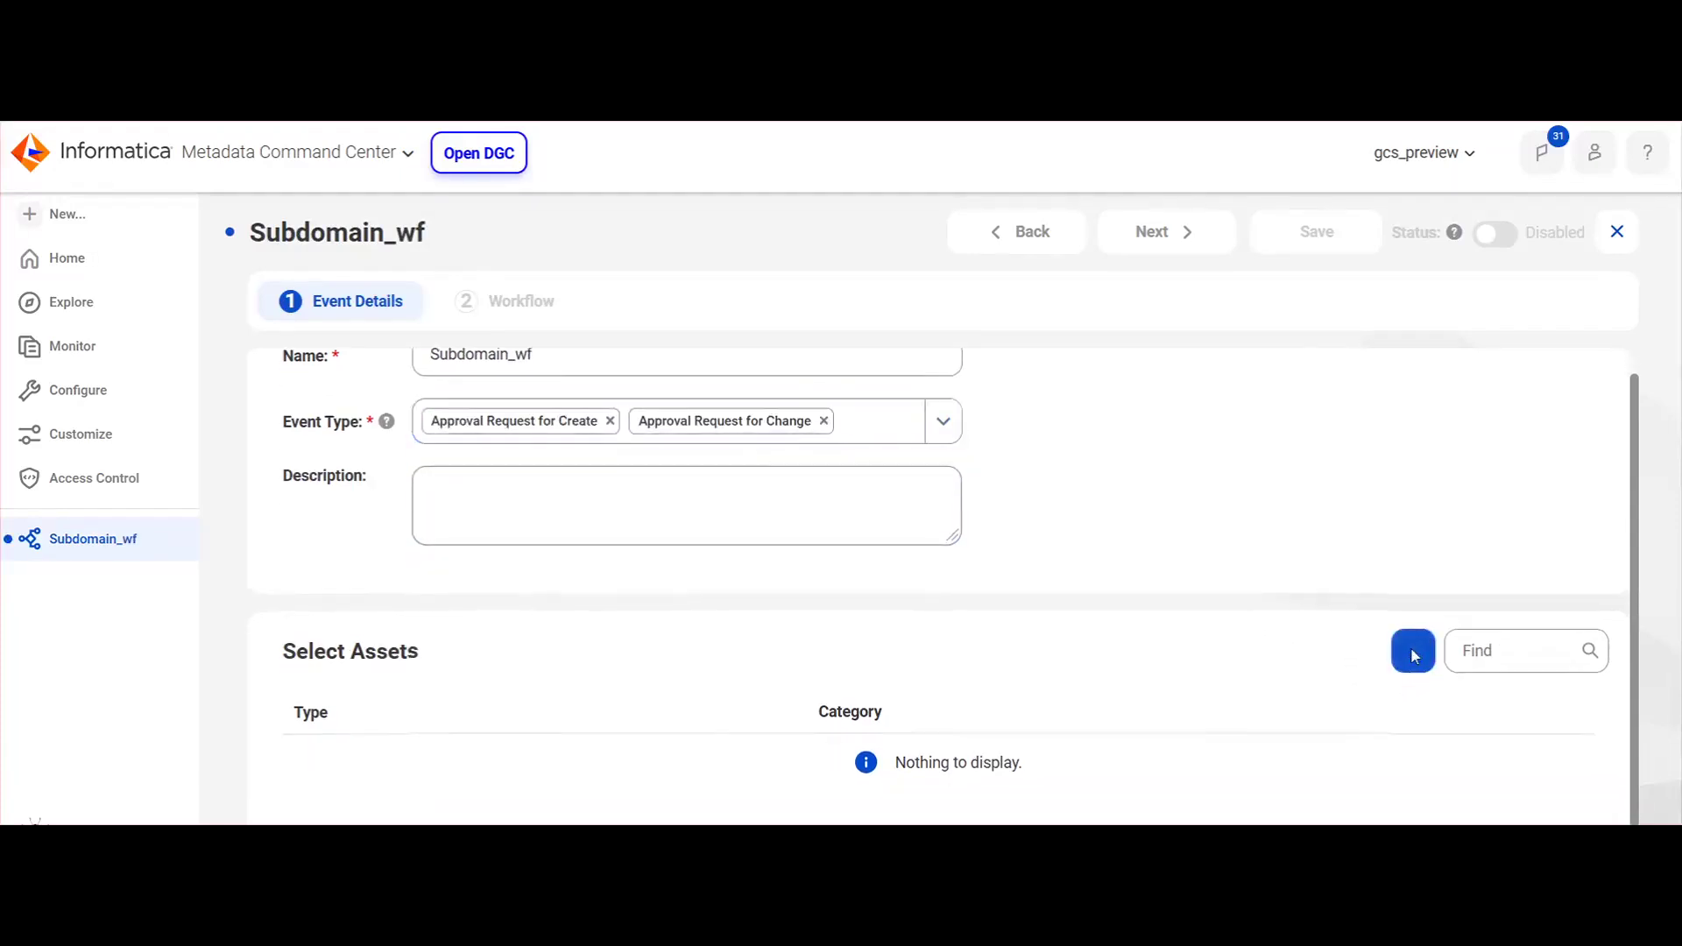
scroll(348, 655, "down", 3)
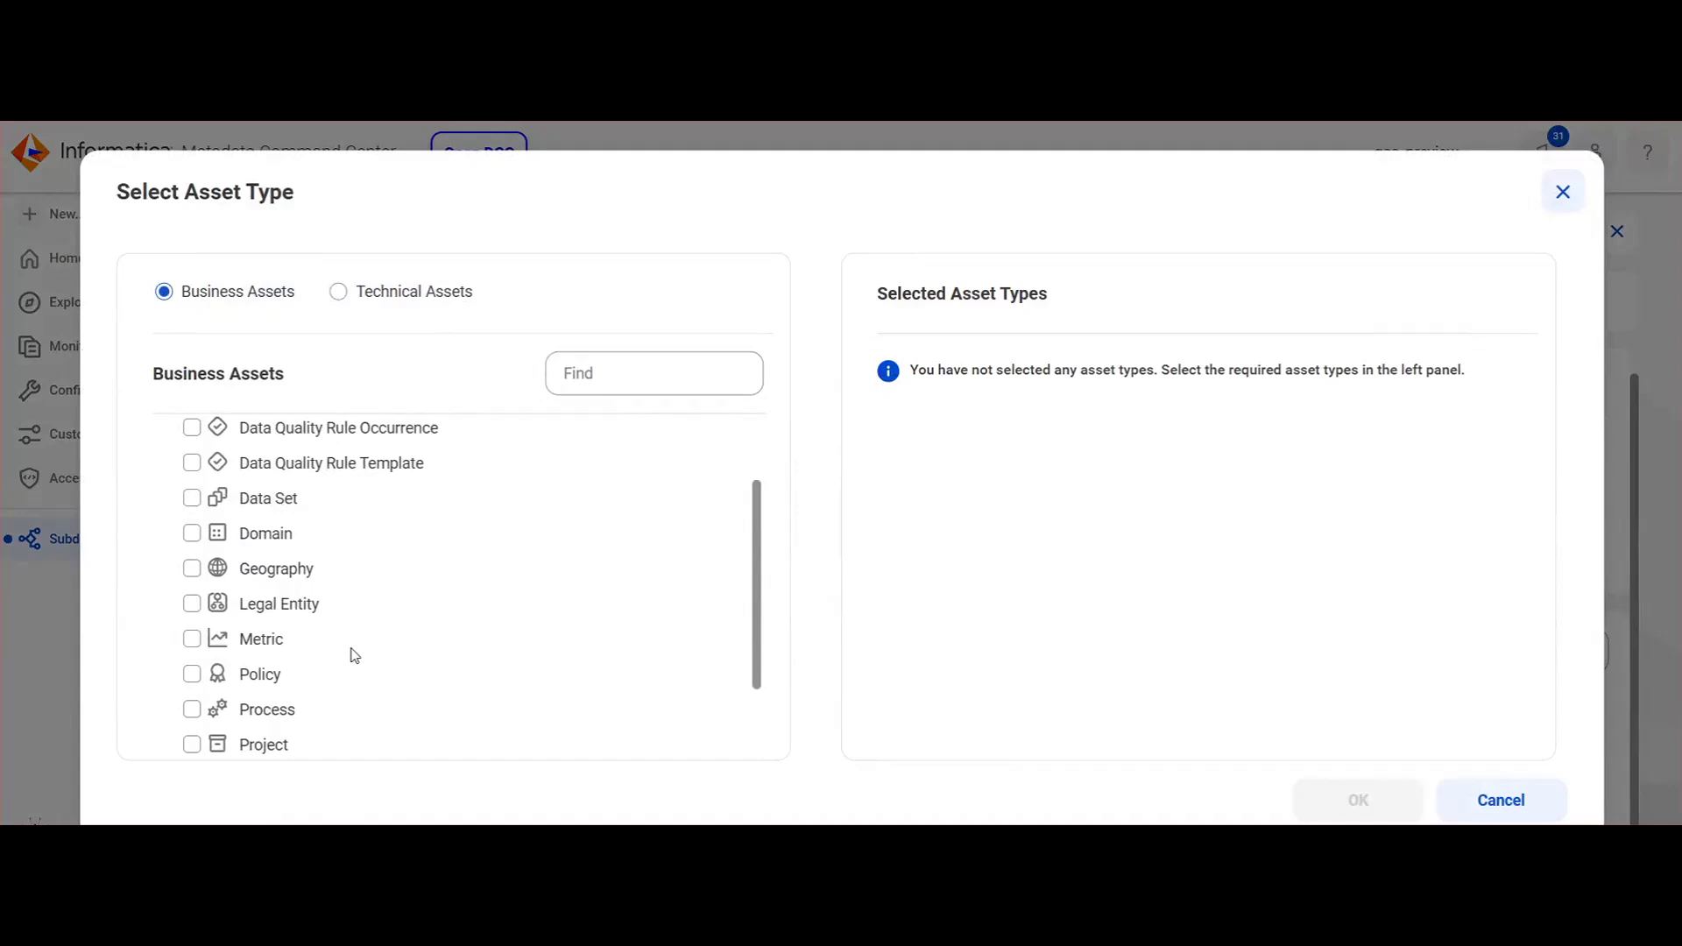
left_click(192, 701)
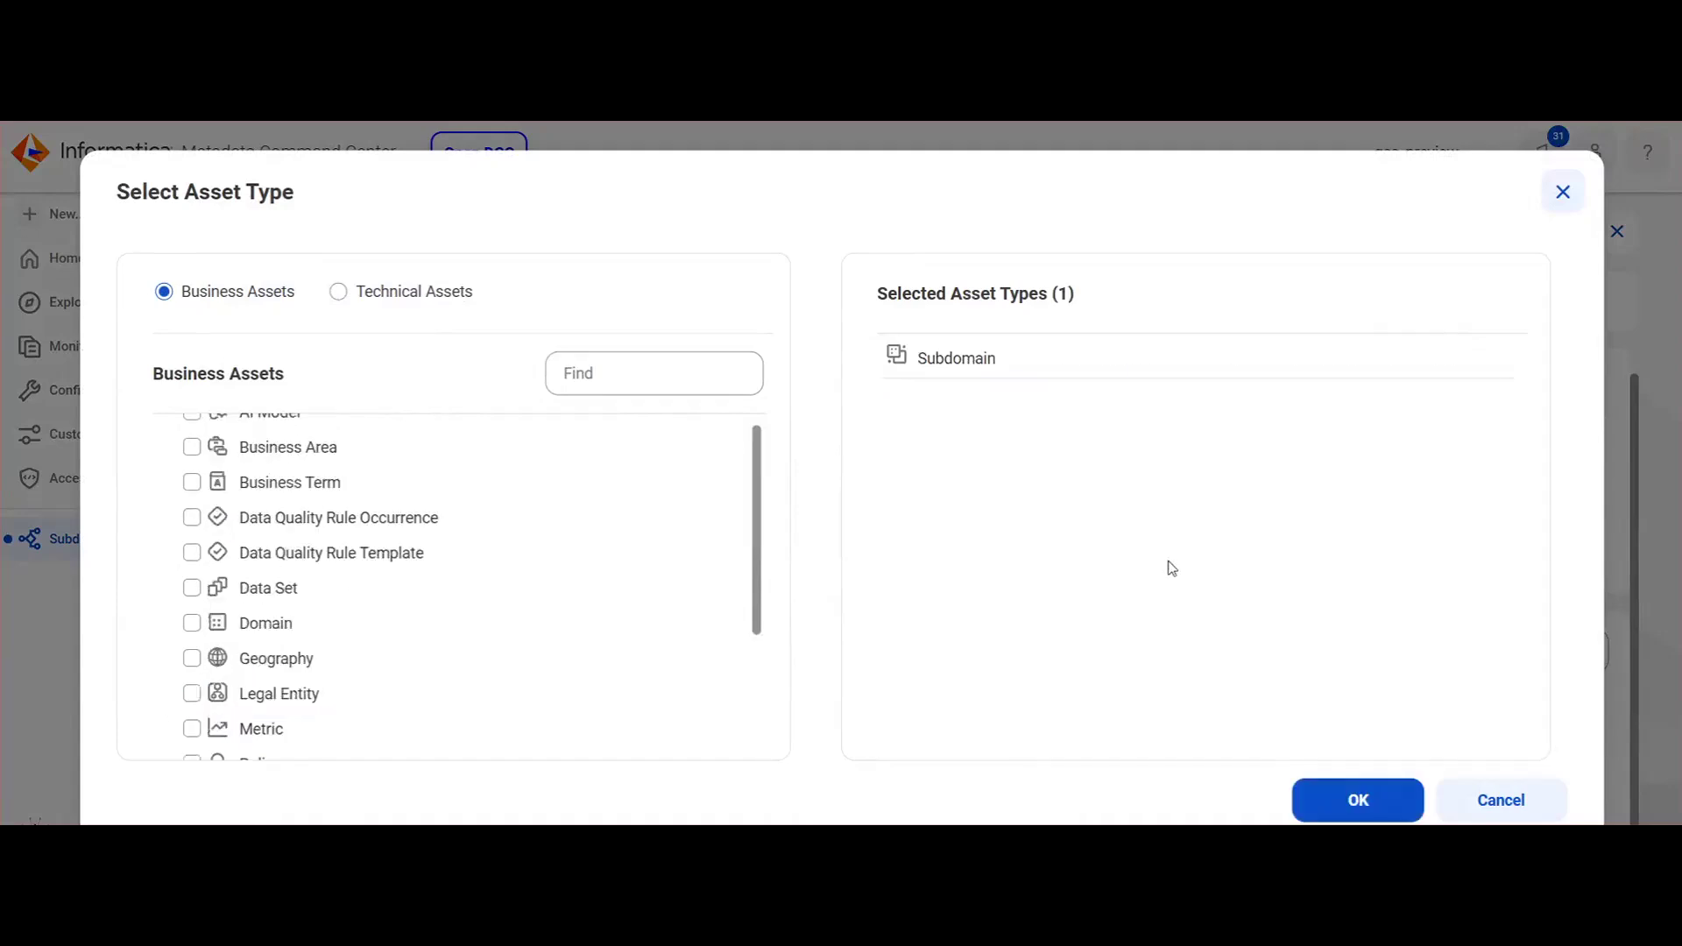
left_click(1355, 797)
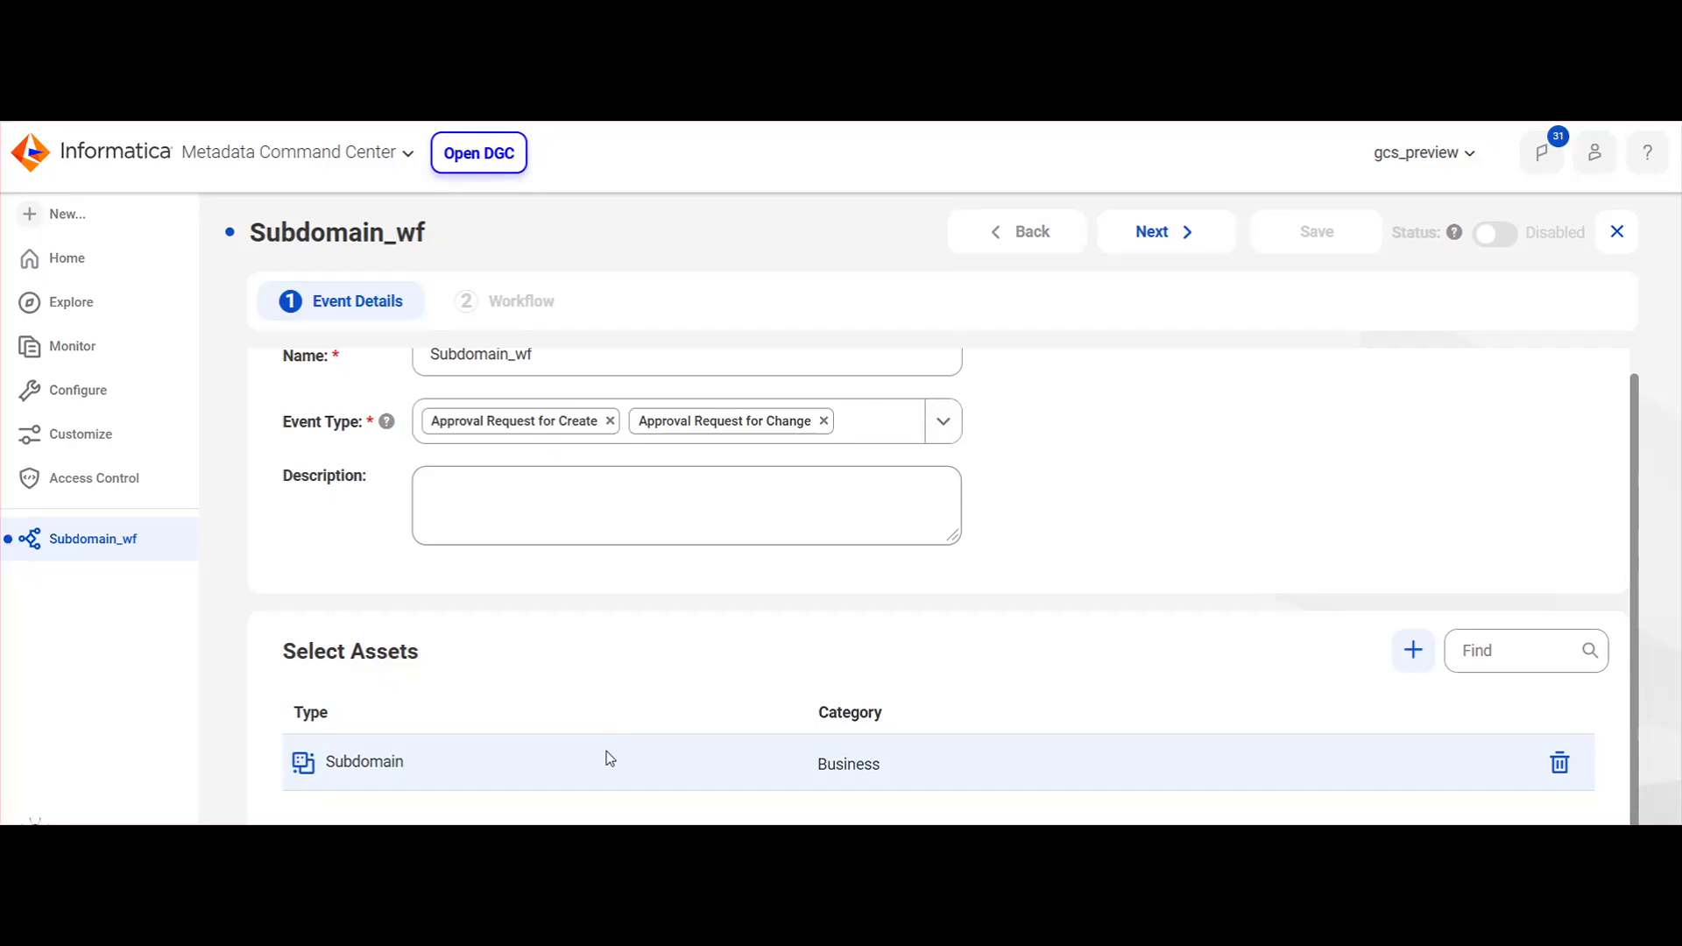
scroll(1254, 592, "up", 1)
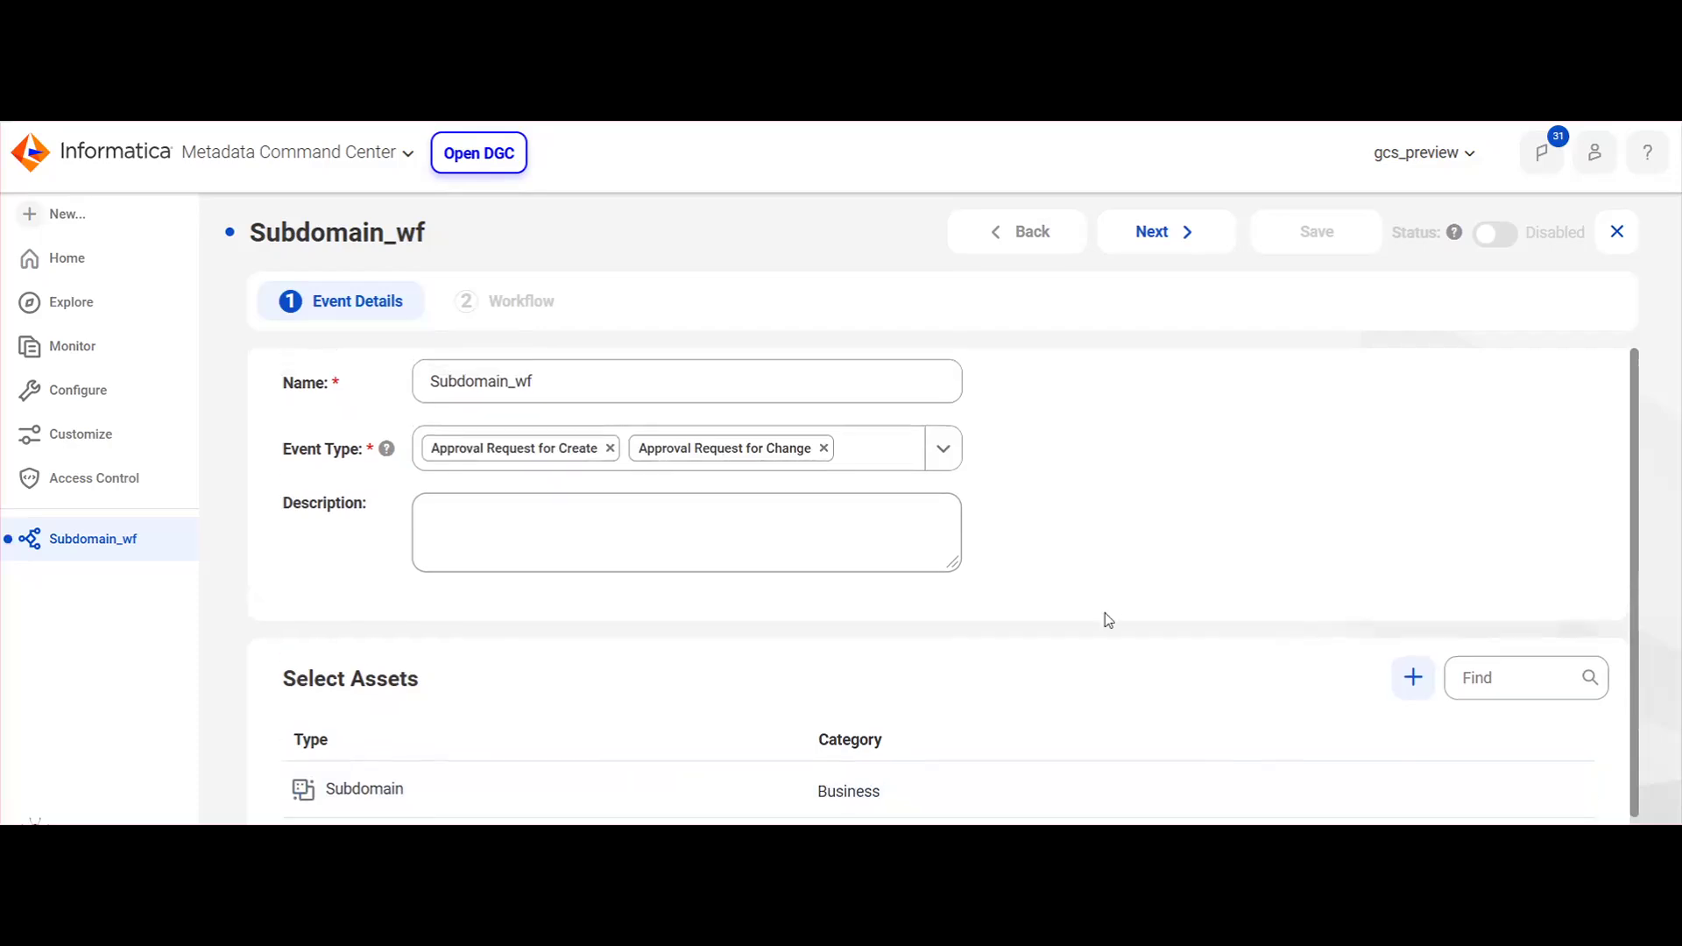
- Filter the workflow list by 'manage' and pick Manage Asset Single Step Approval
left_click(1173, 255)
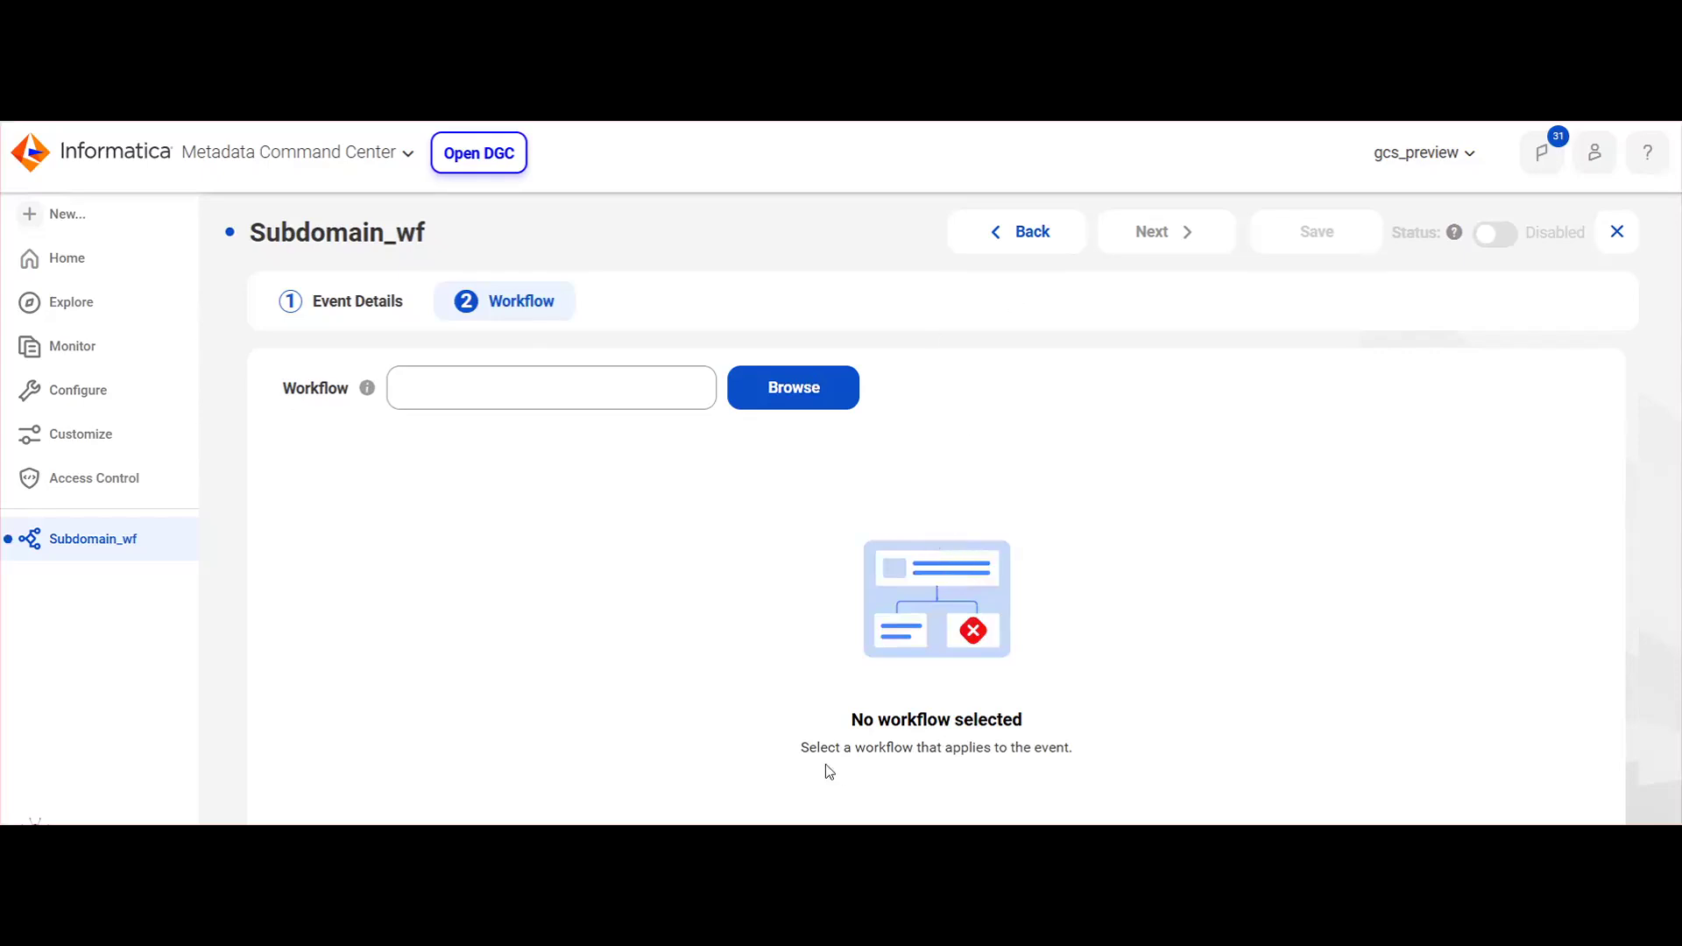
left_click(805, 394)
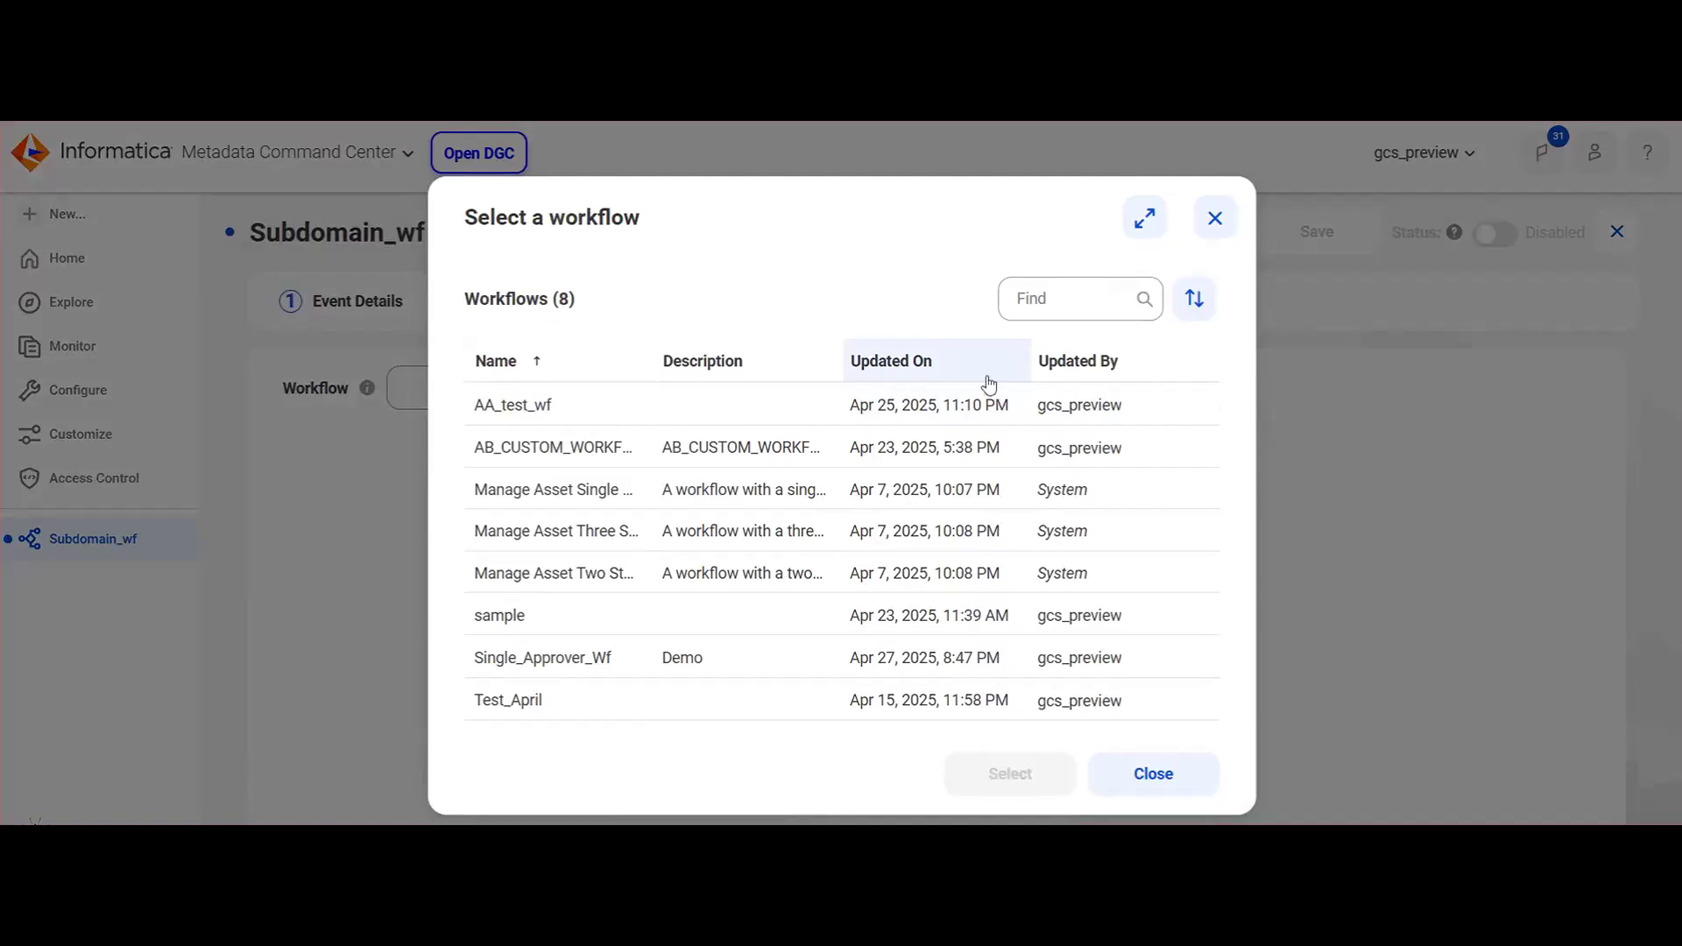
left_click(1089, 303)
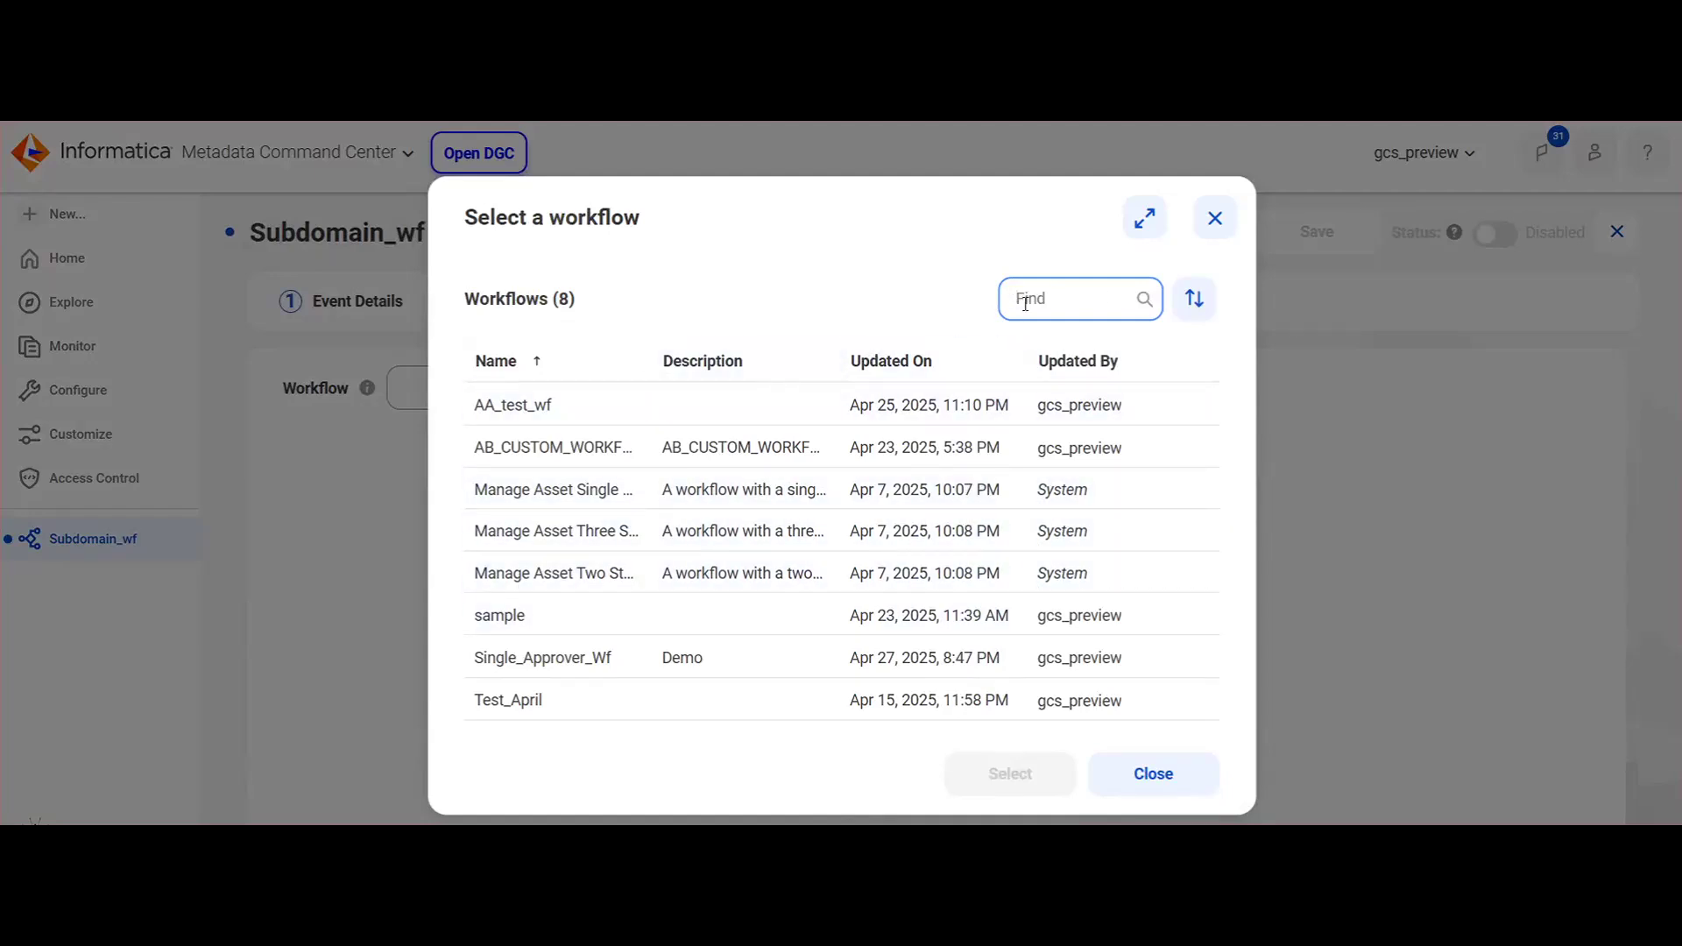
type("manage")
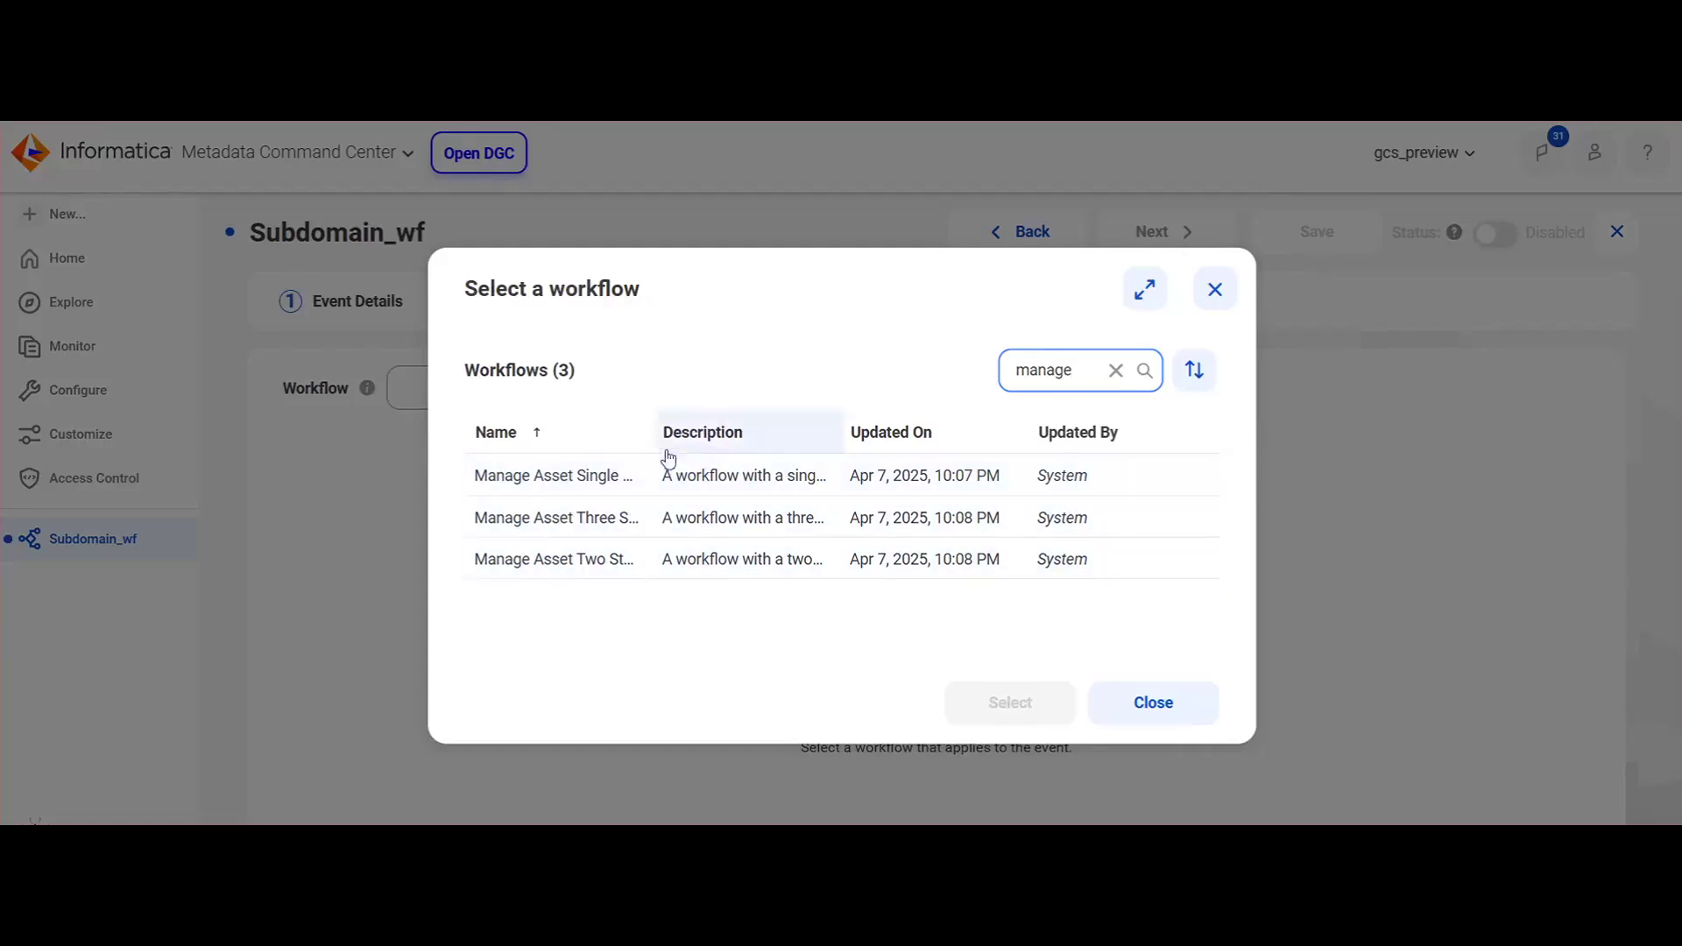
left_click_drag(657, 432, 776, 423)
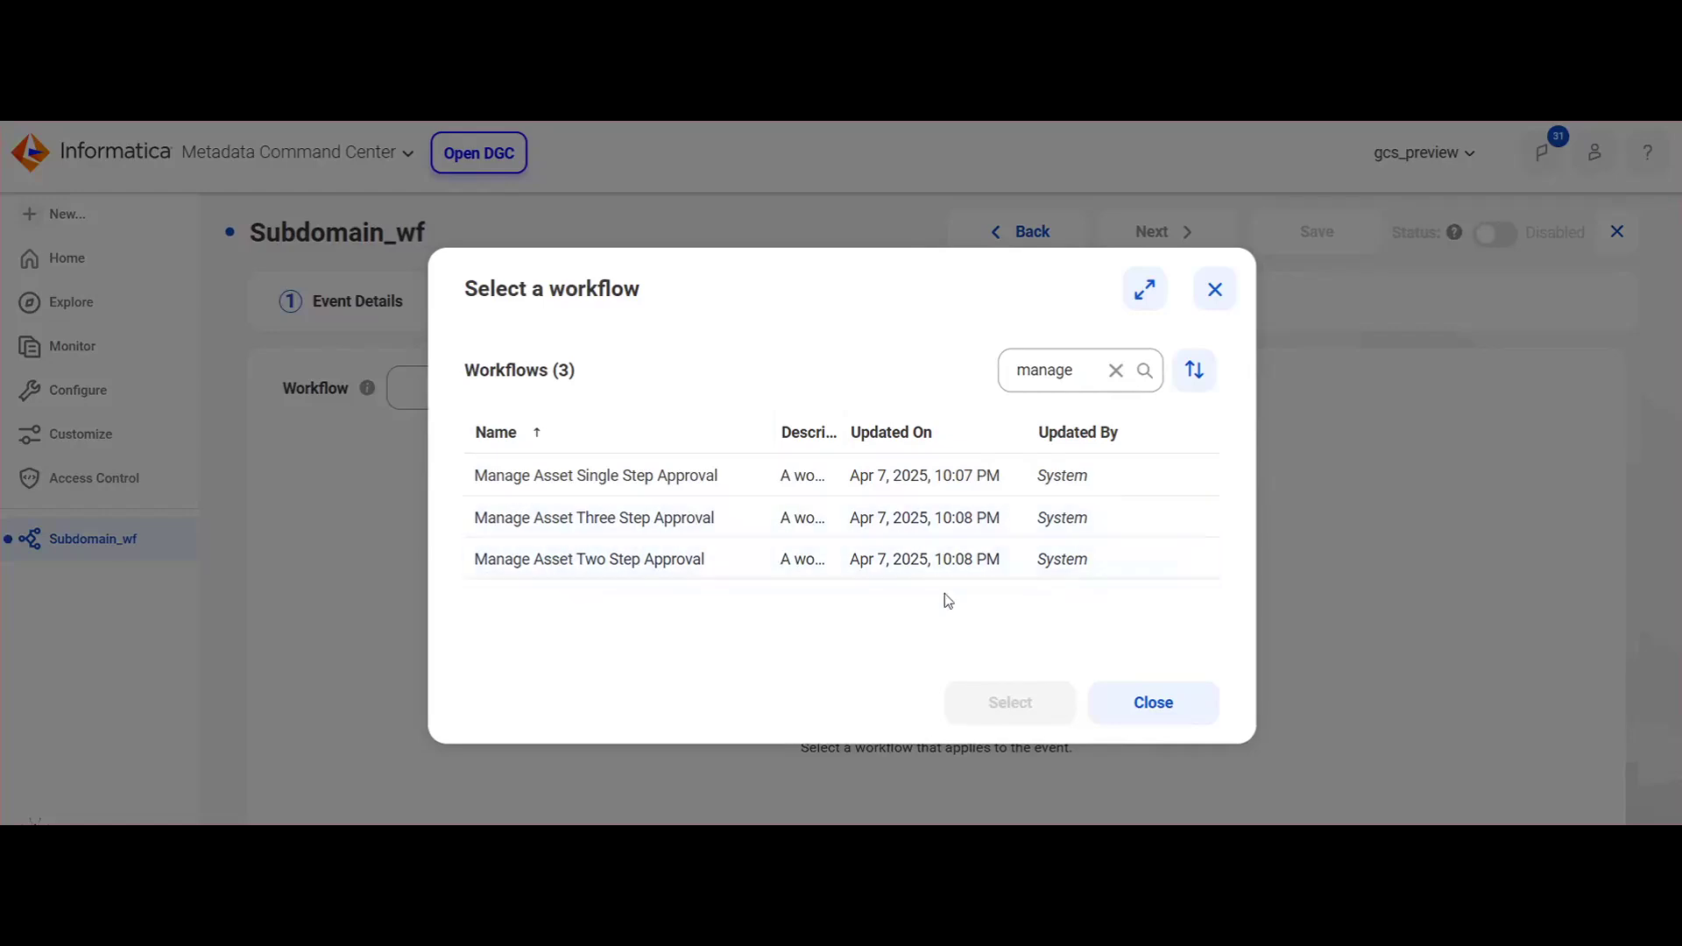
left_click(724, 477)
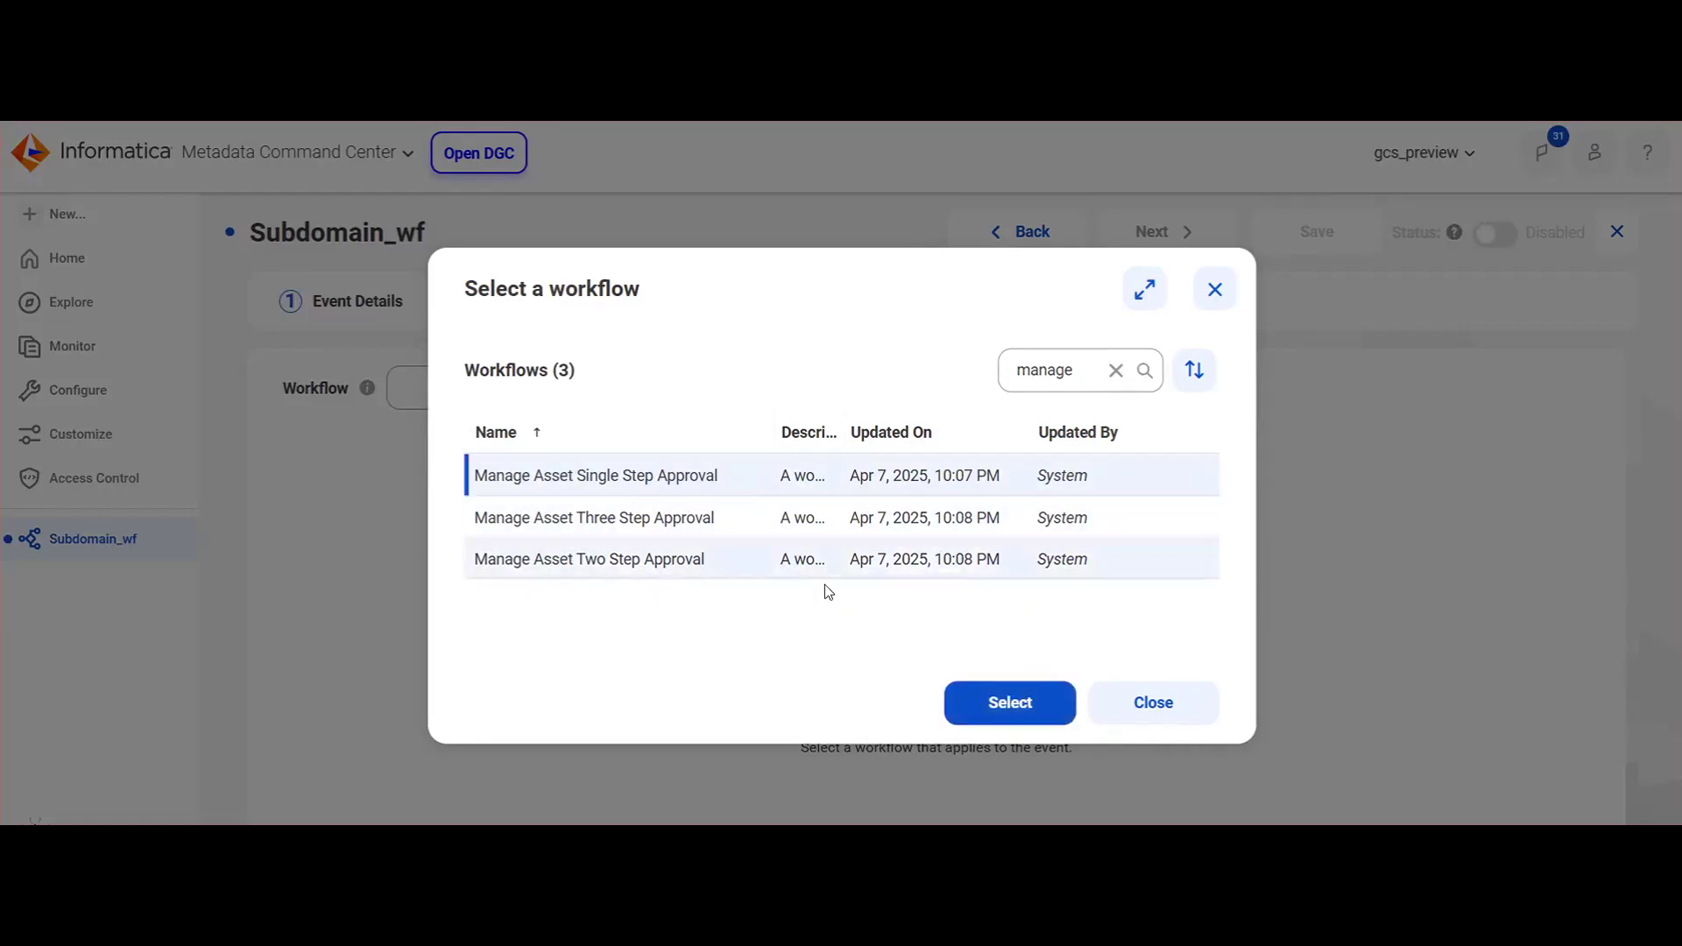
- Attach Manage Asset Single Step Approval and give the top swimlane the Governance Owner role
left_click(1001, 701)
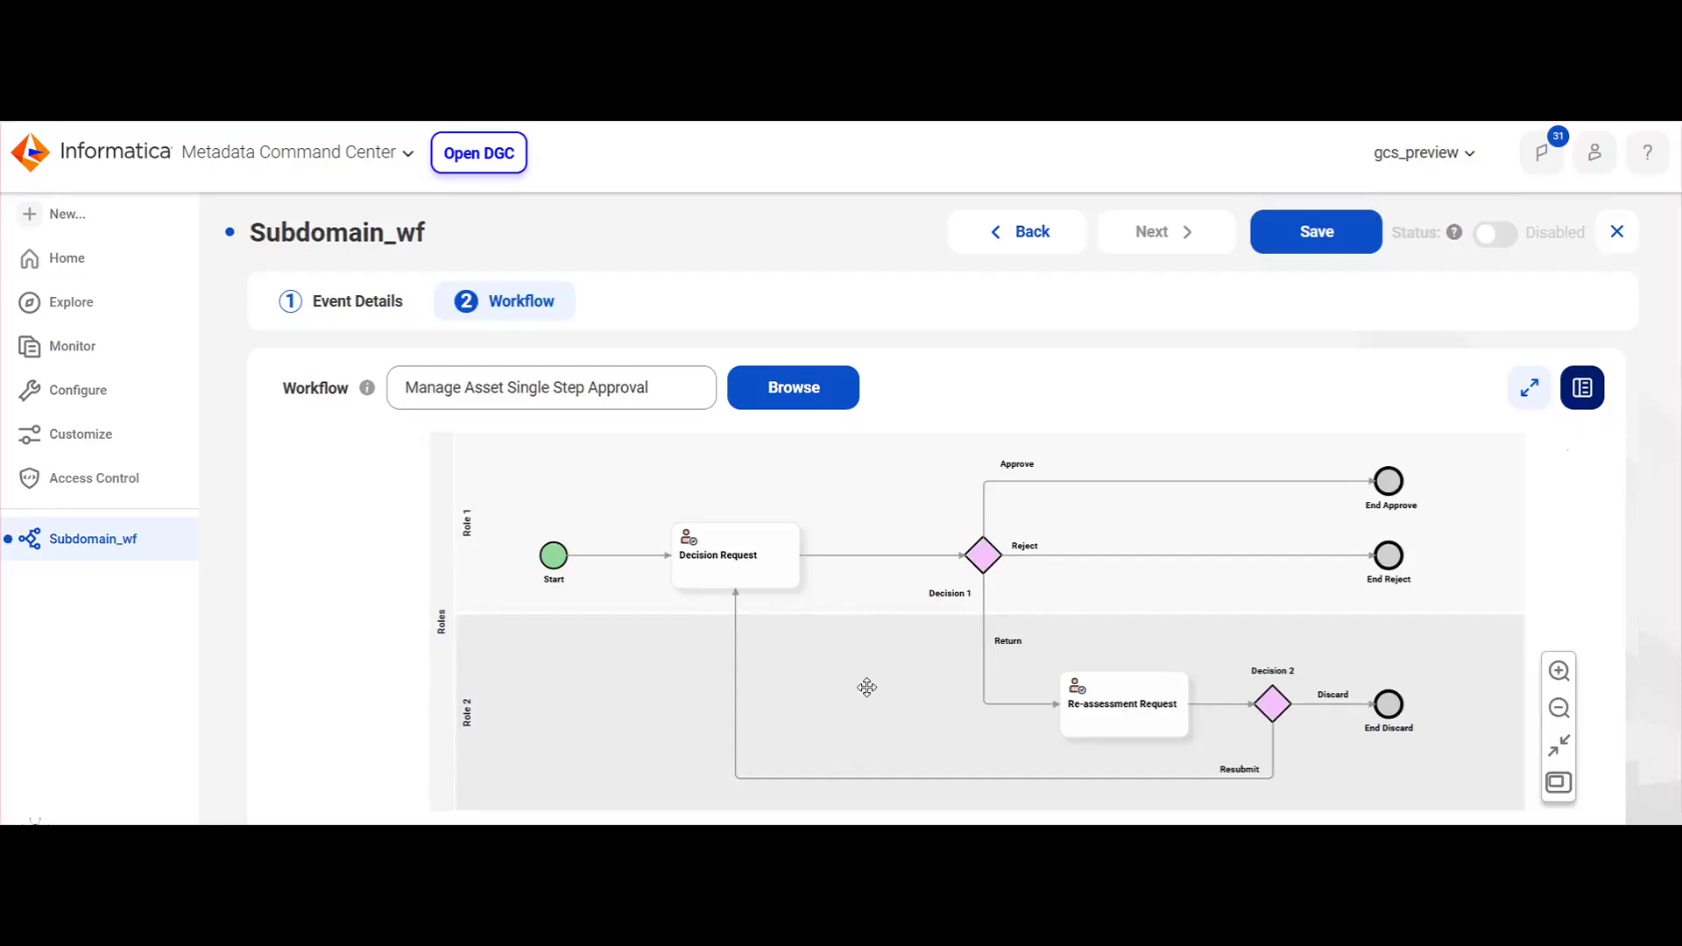
left_click(850, 493)
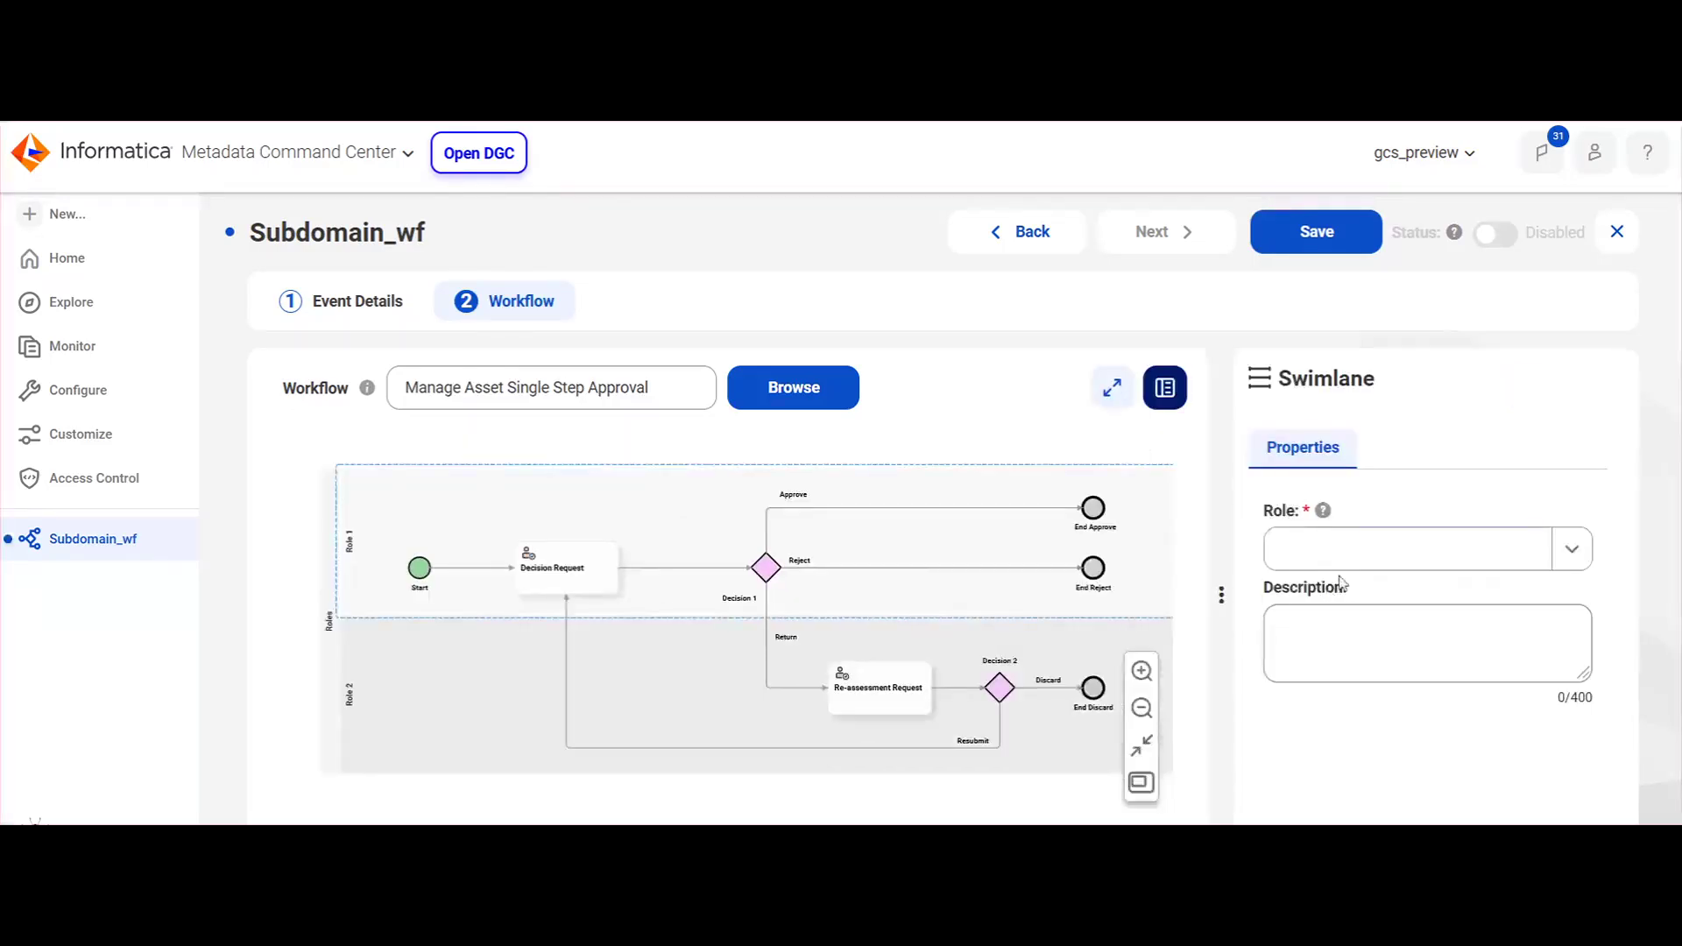
left_click(1351, 550)
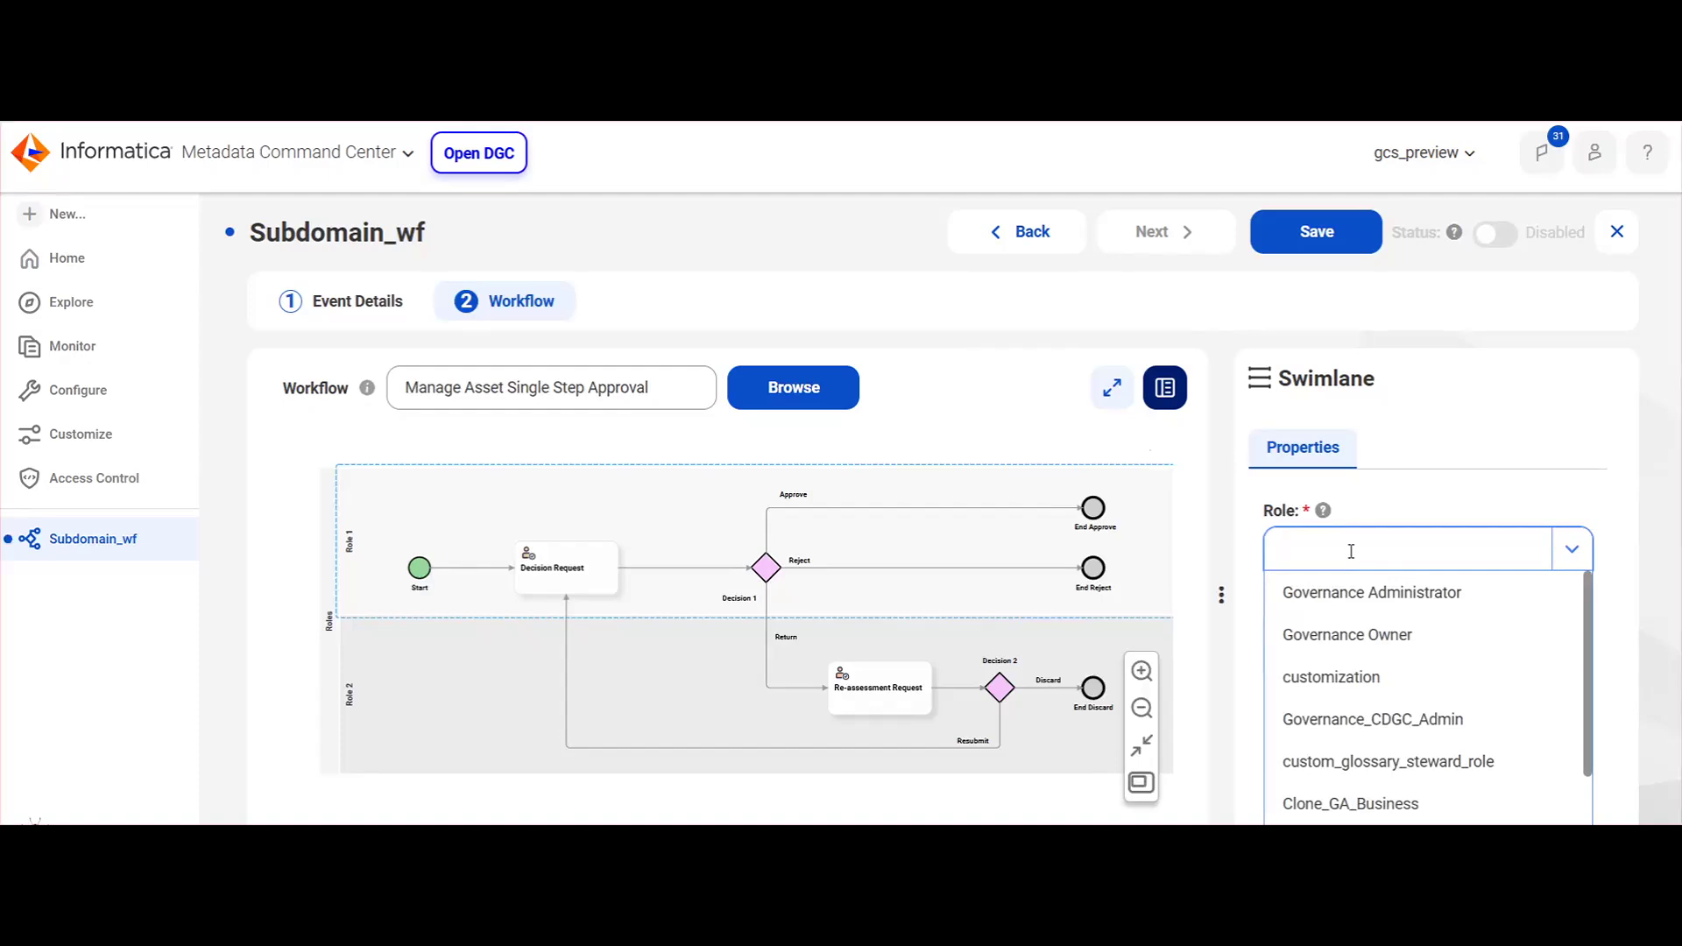
left_click(1376, 596)
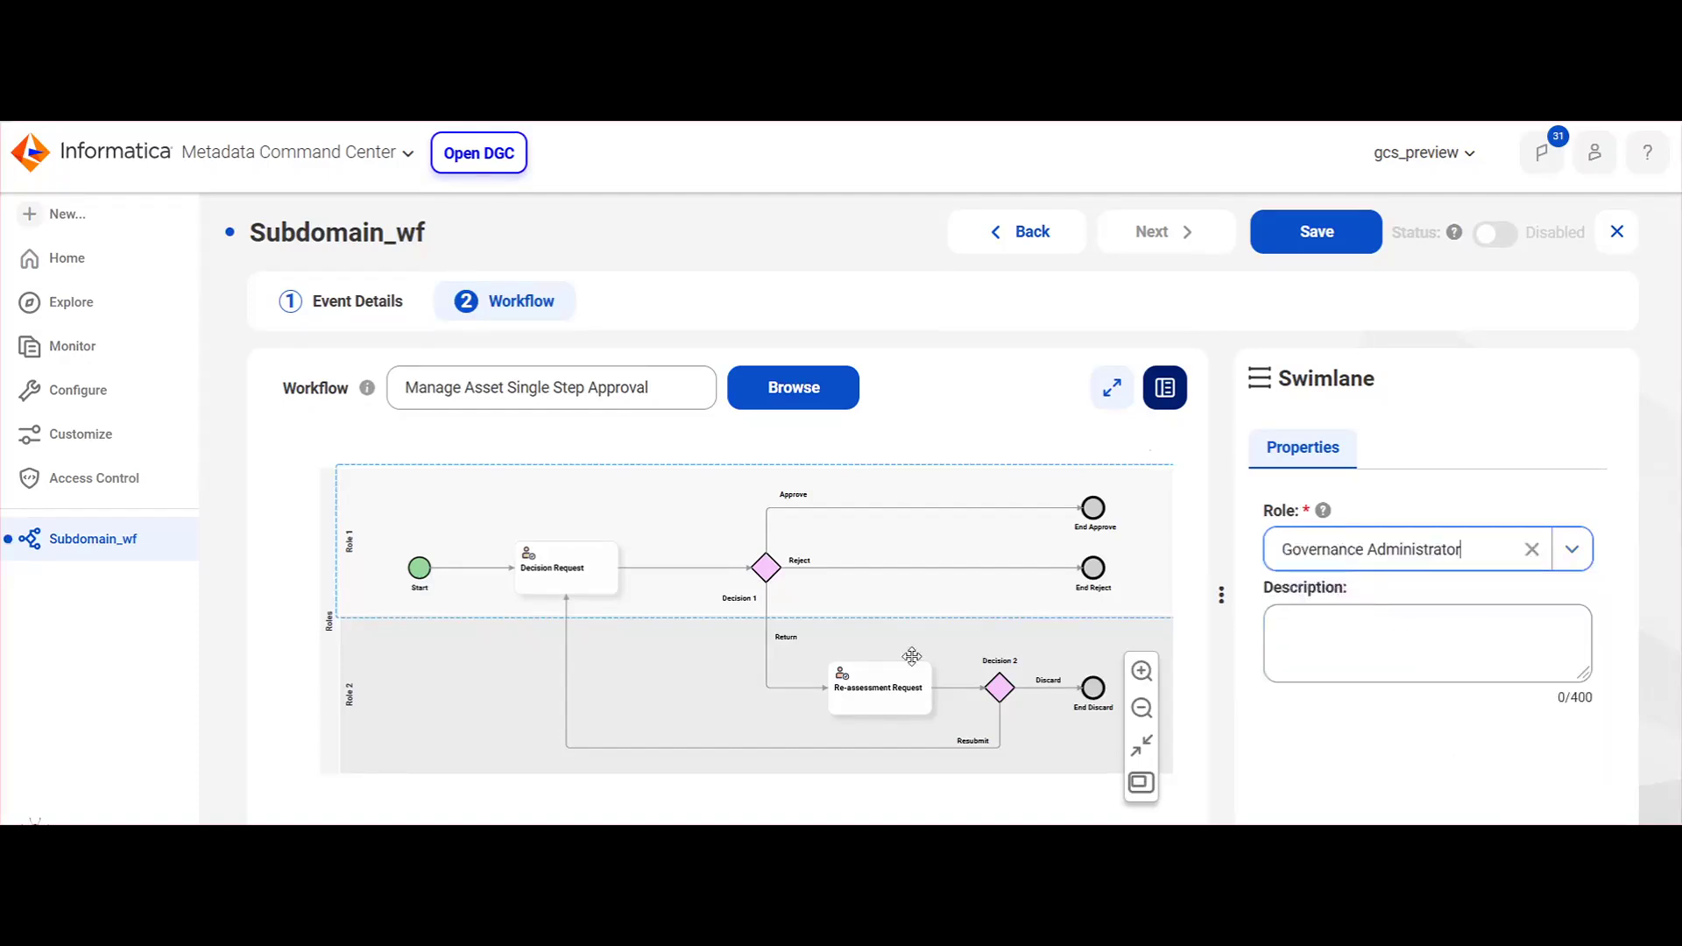
left_click(447, 675)
left_click(1321, 567)
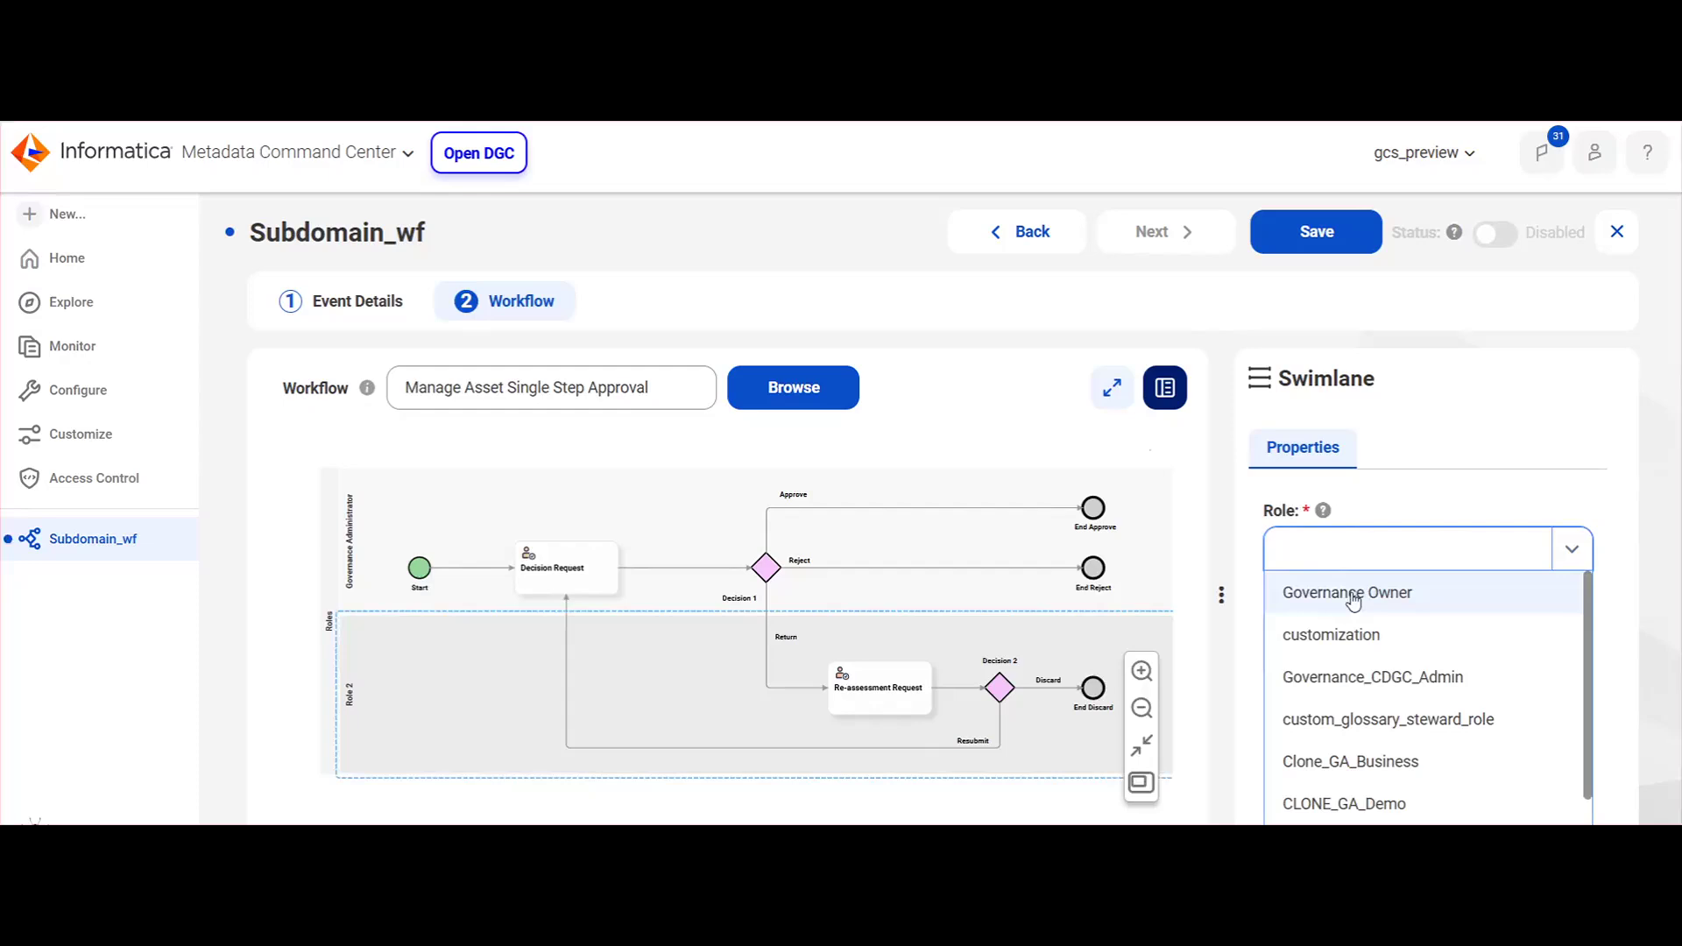
scroll(1367, 631, "down", 1)
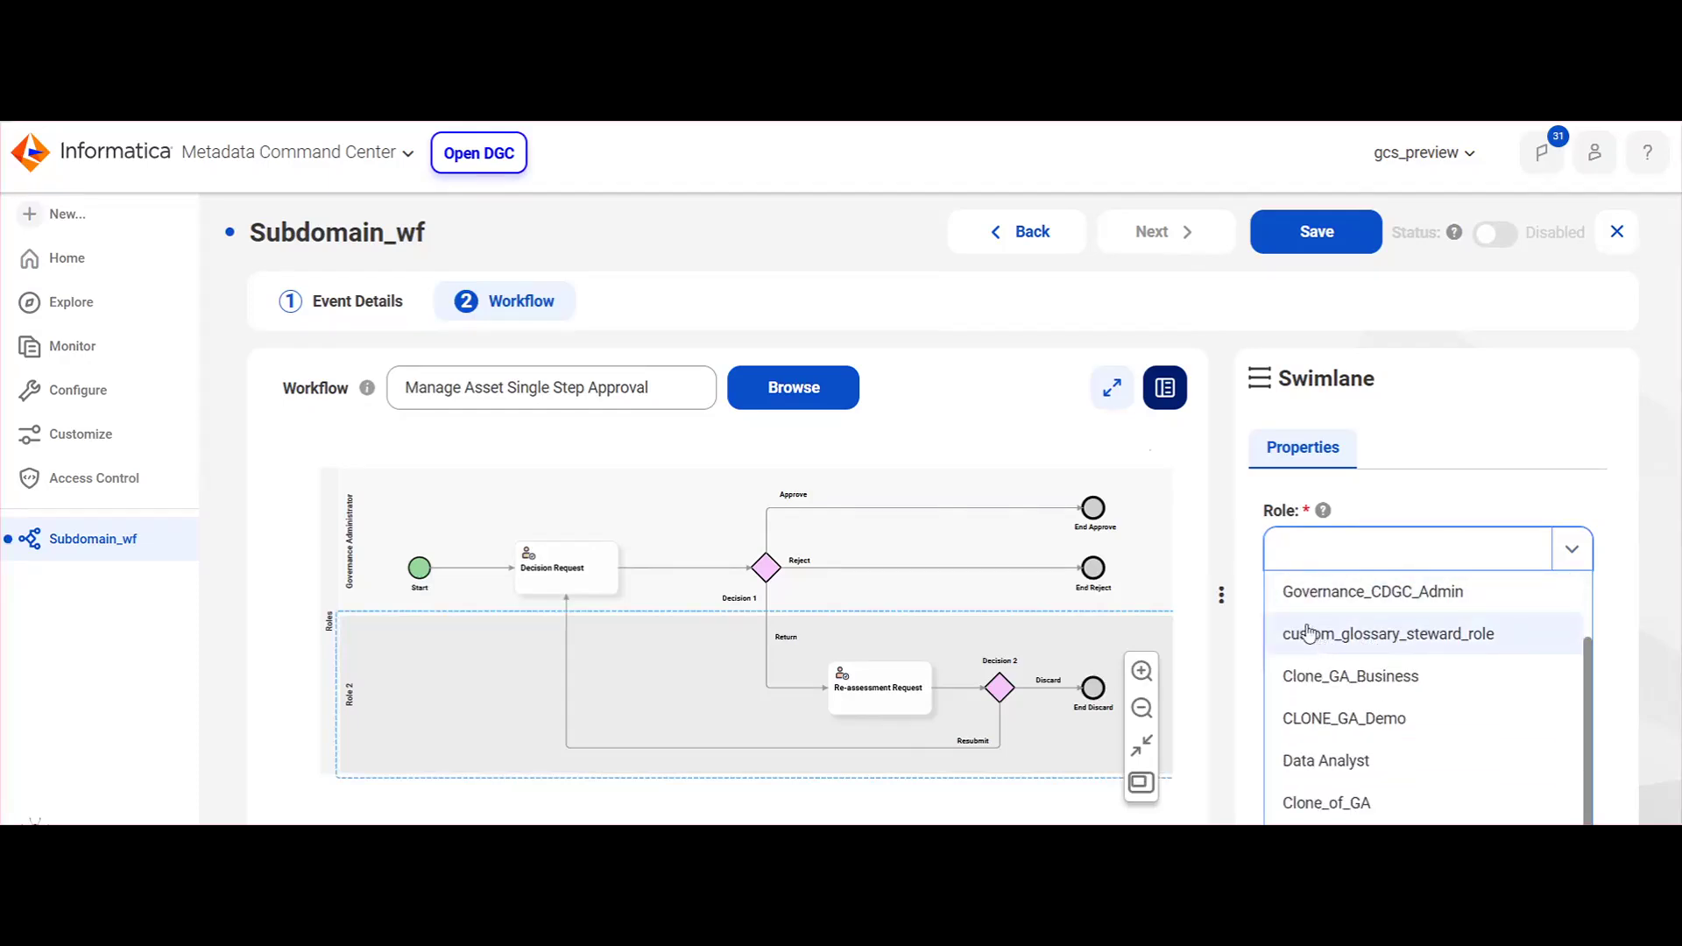
left_click(644, 487)
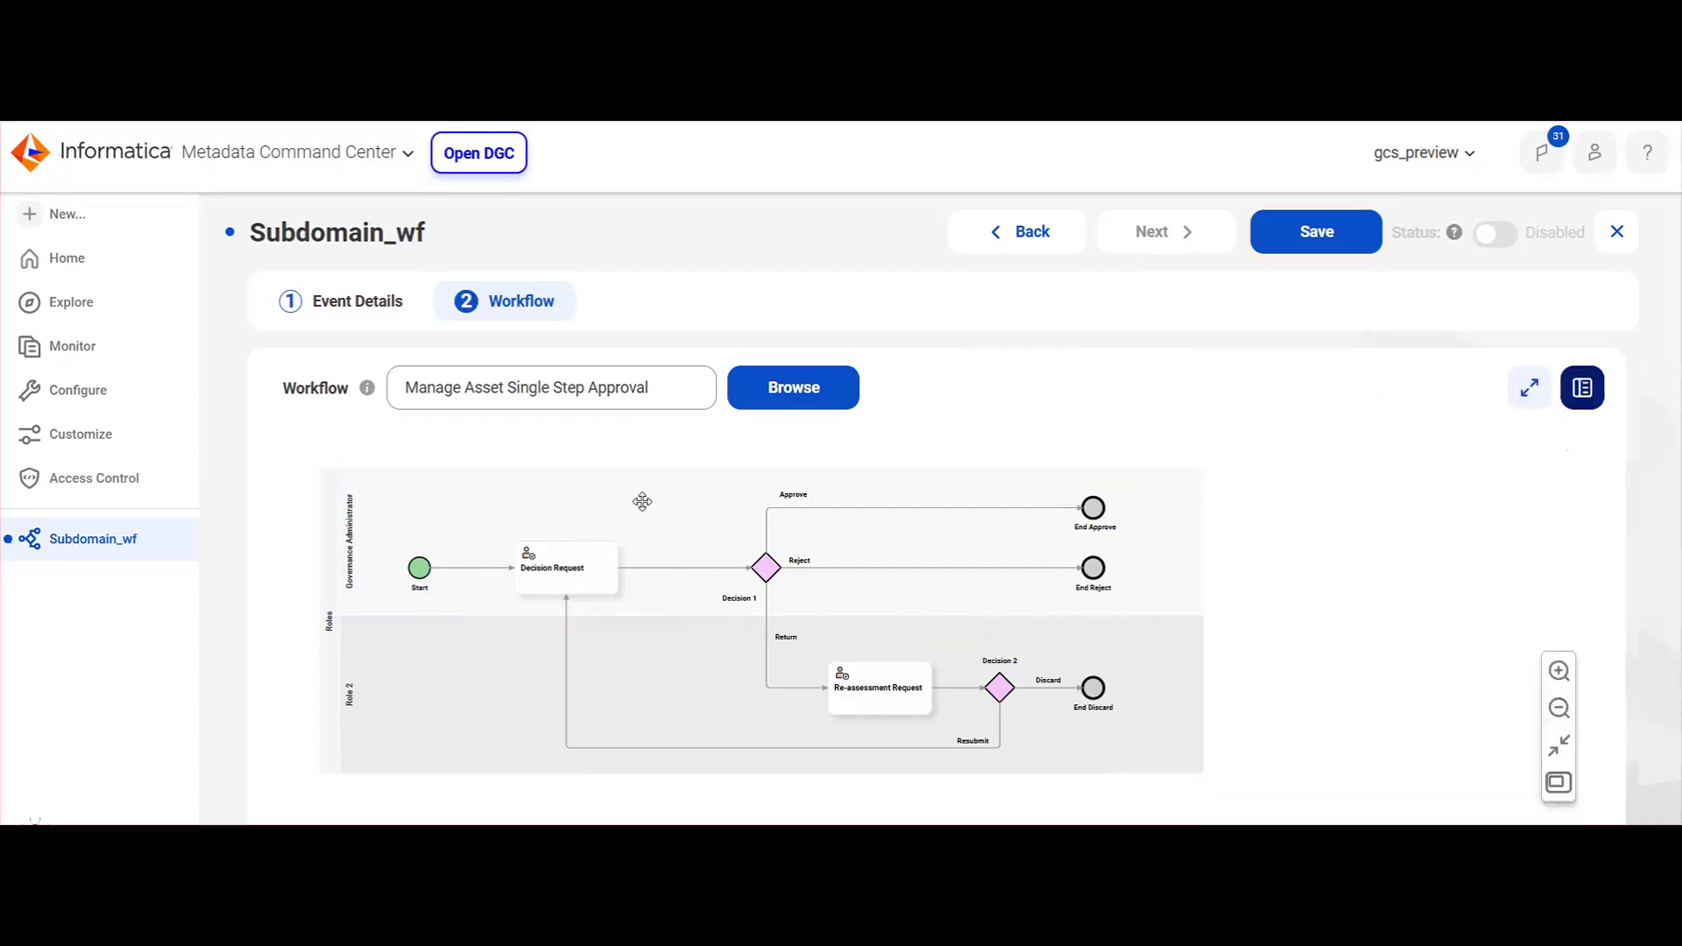
scroll(639, 512, "up", 1)
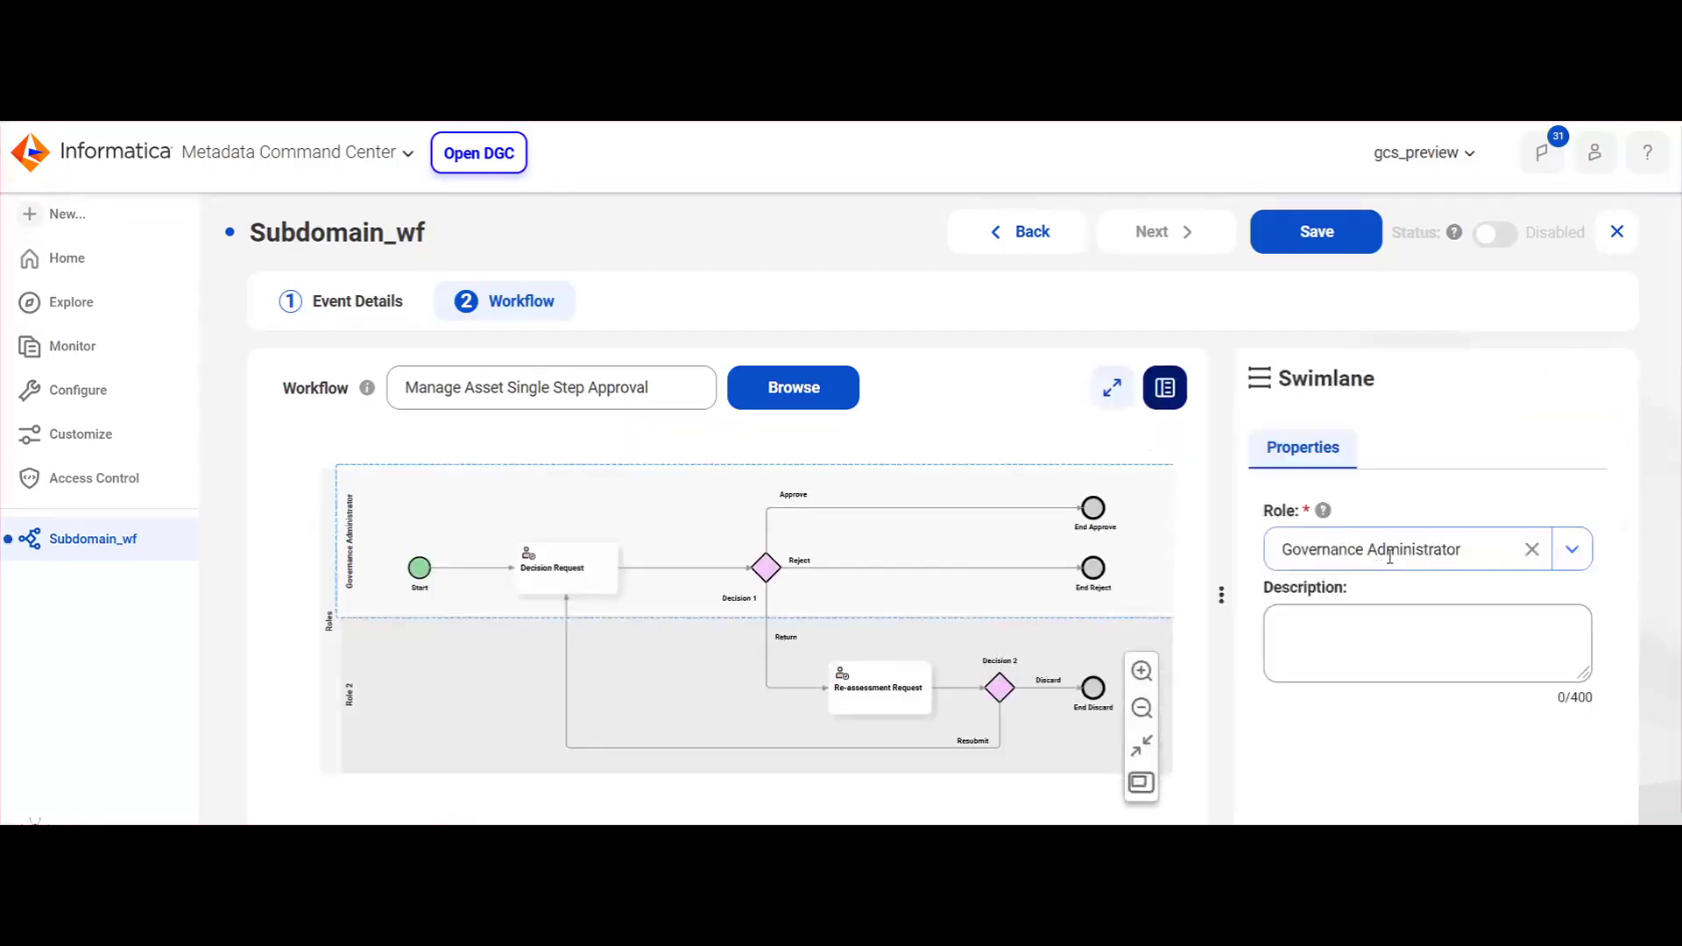
left_click(1332, 552)
left_click(1331, 634)
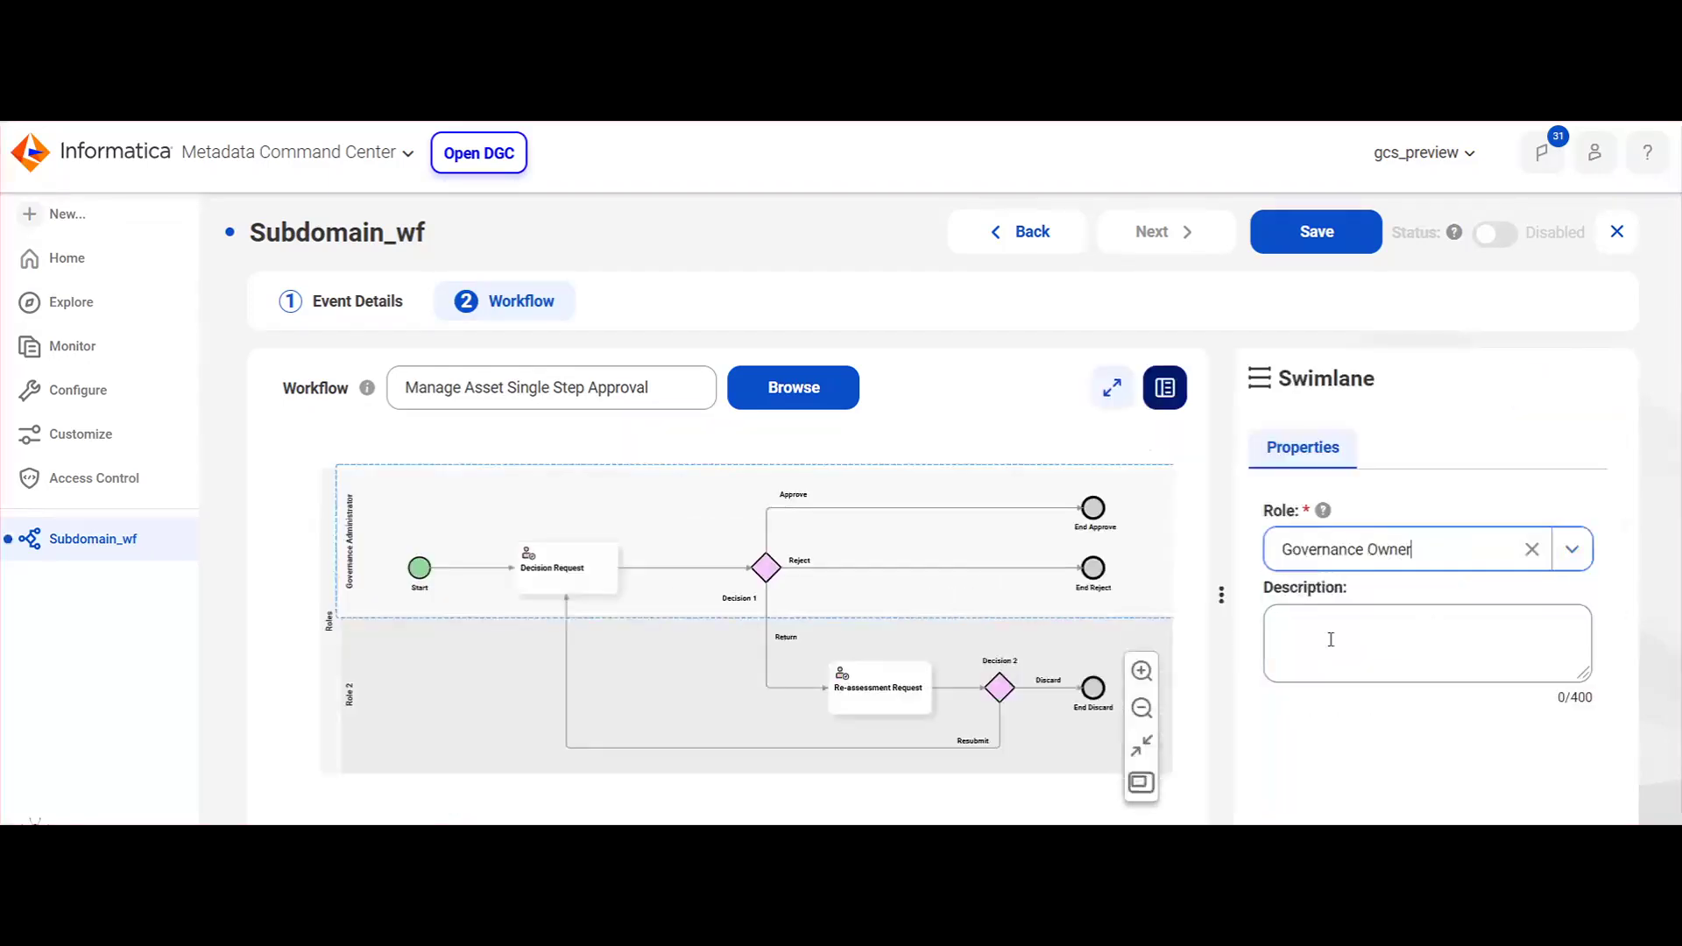
- Assign the Governance Administrator role to the lower swimlane
left_click(471, 689)
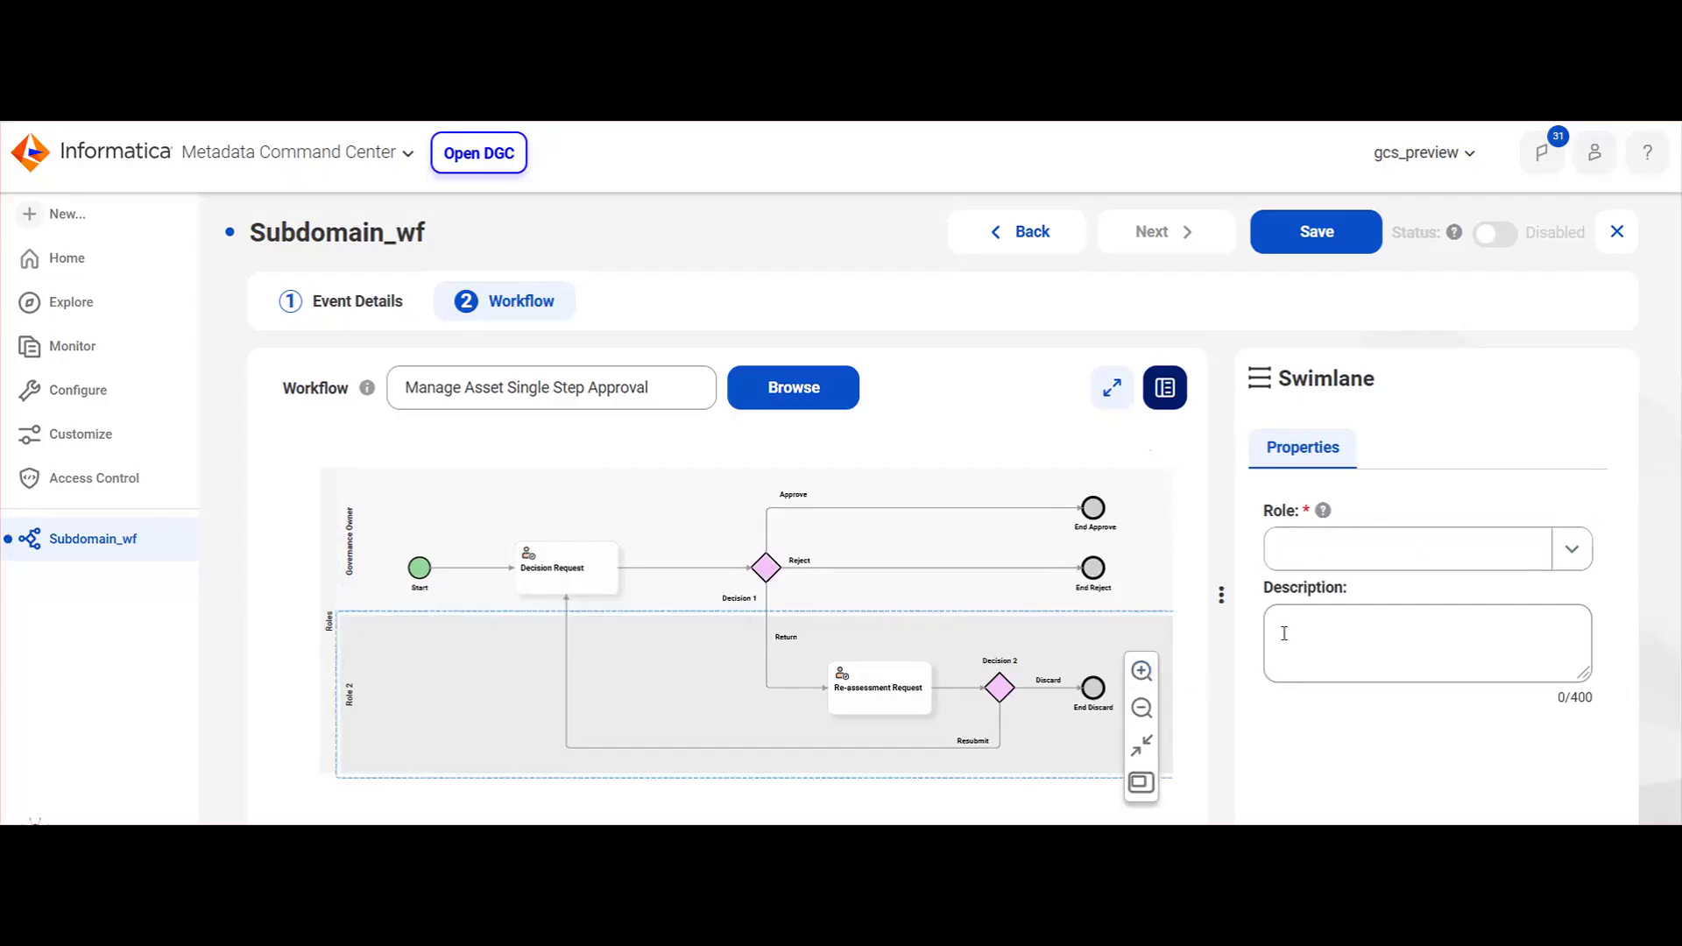
left_click(1322, 558)
left_click(1361, 596)
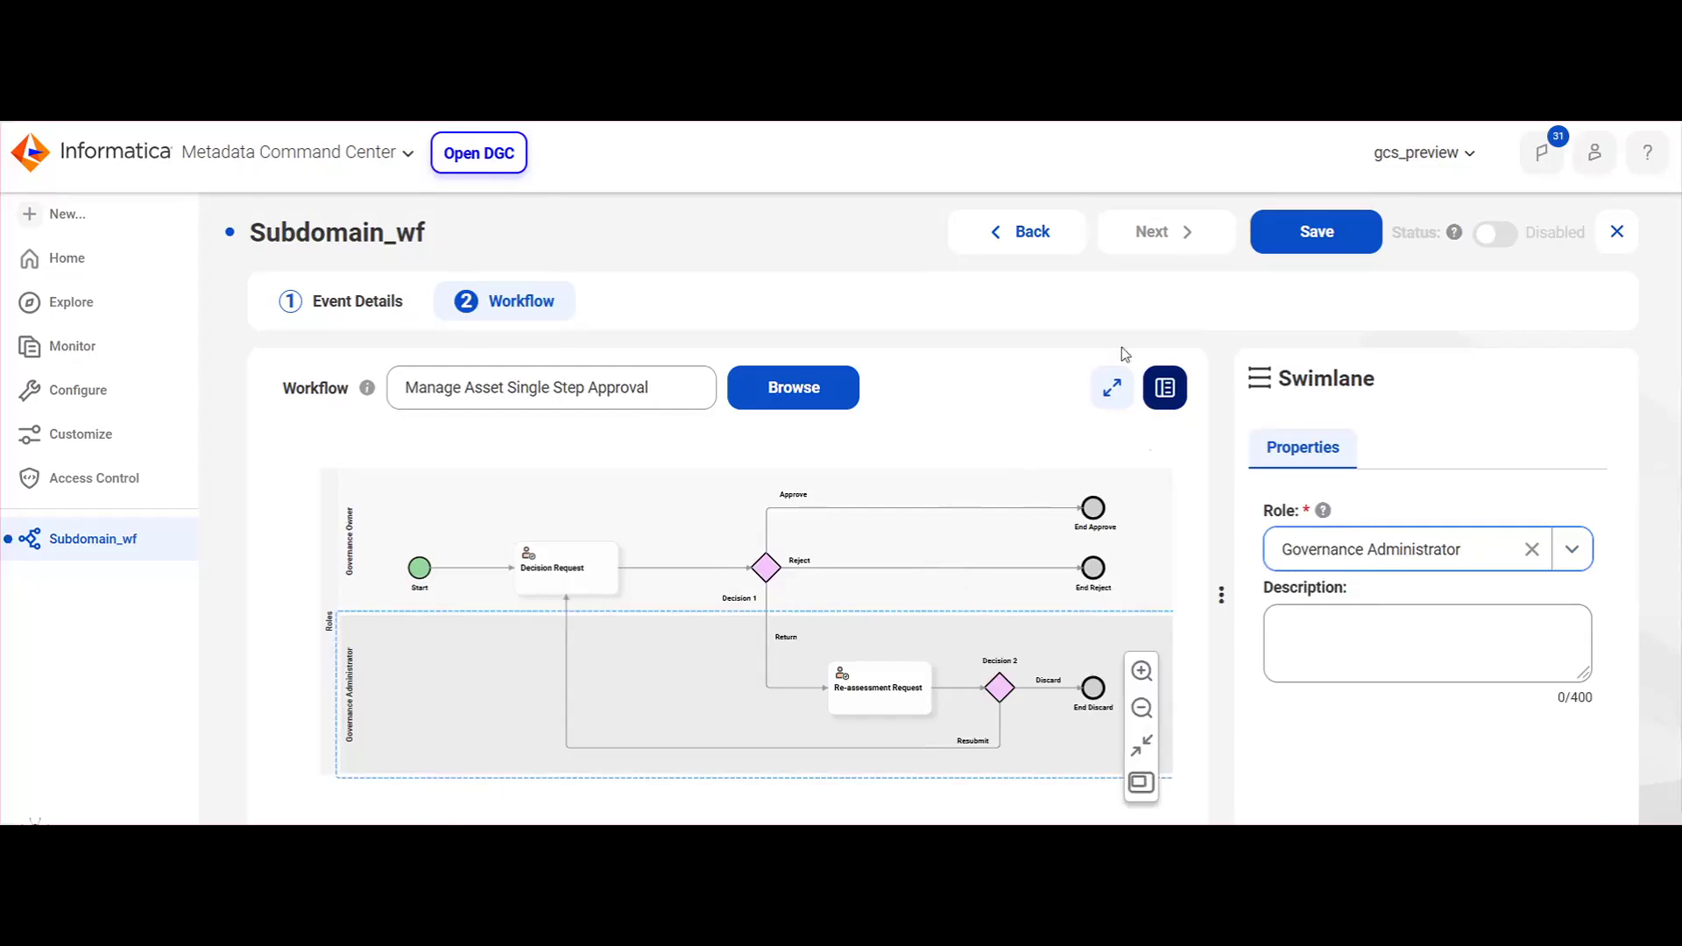
- Try saving, then set the Decision Request task's lifecycle to In Review
left_click(1317, 252)
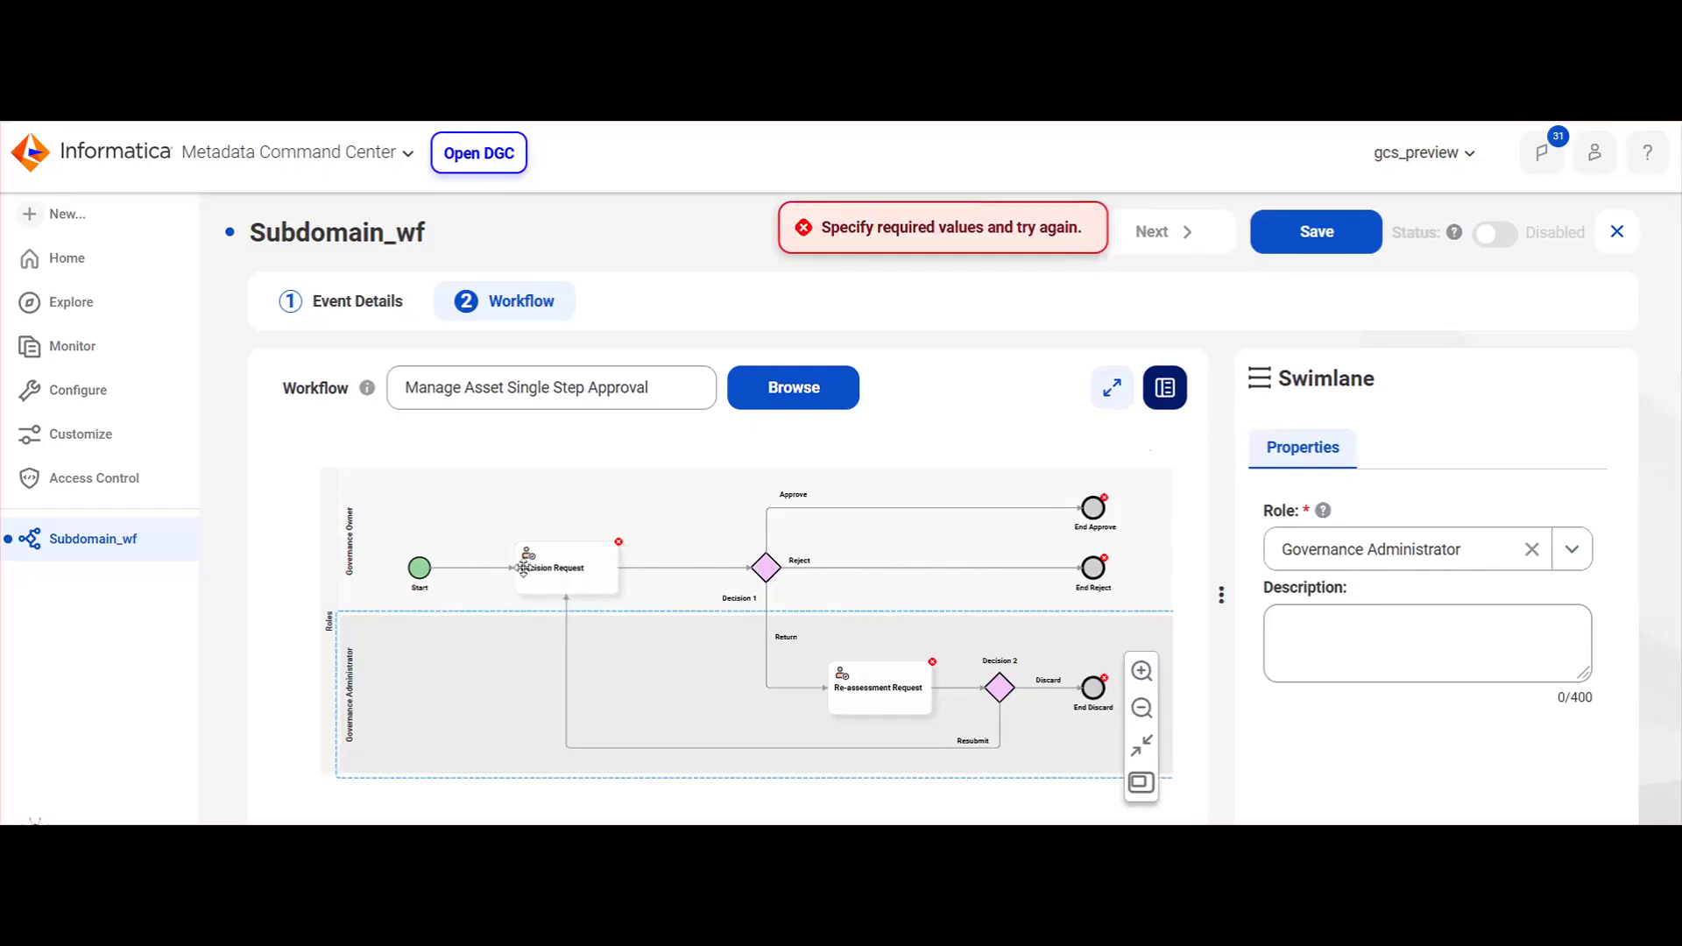
left_click(563, 567)
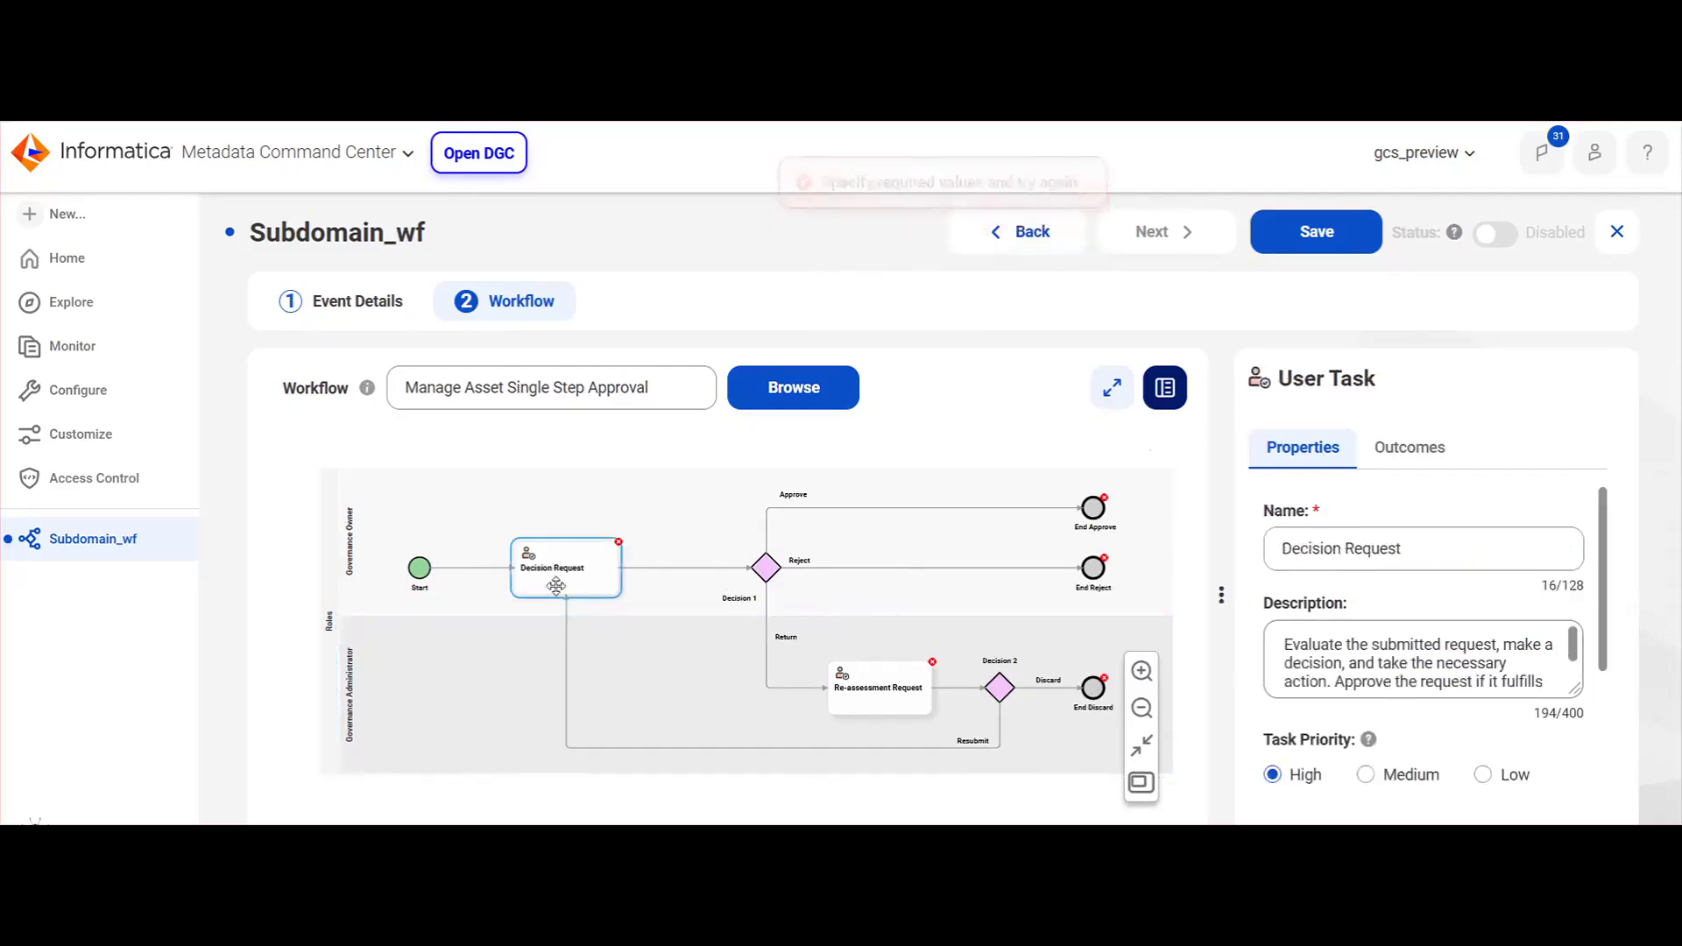
scroll(1411, 591, "down", 3)
scroll(1453, 594, "down", 2)
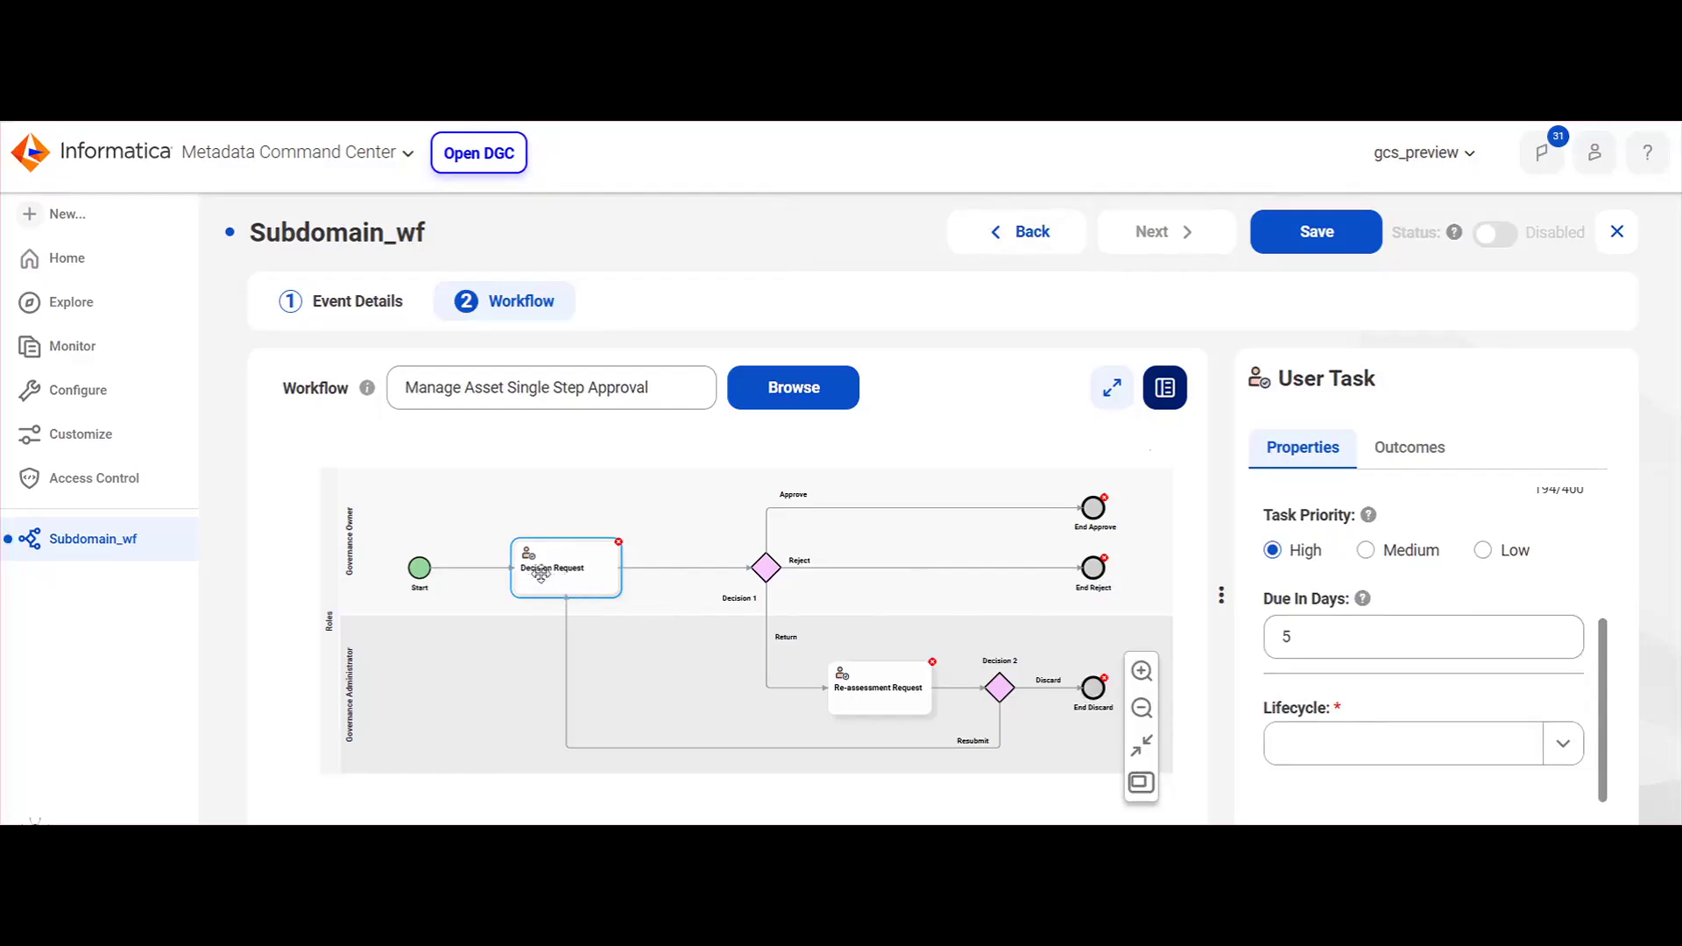
left_click(1338, 735)
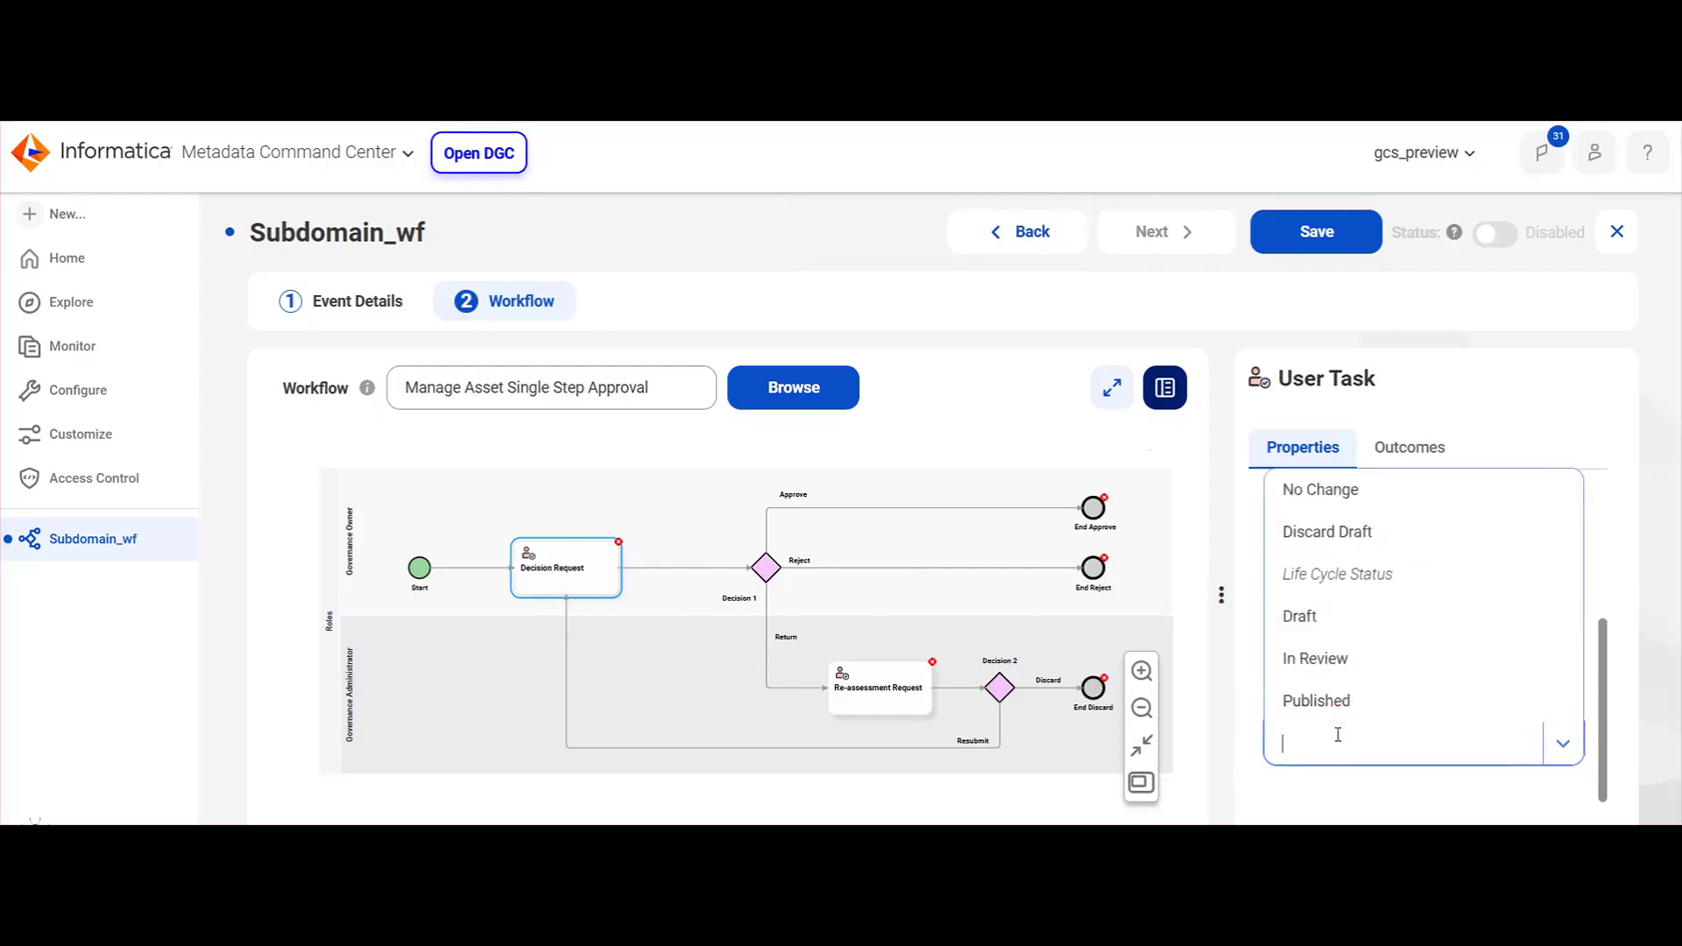
left_click(1332, 667)
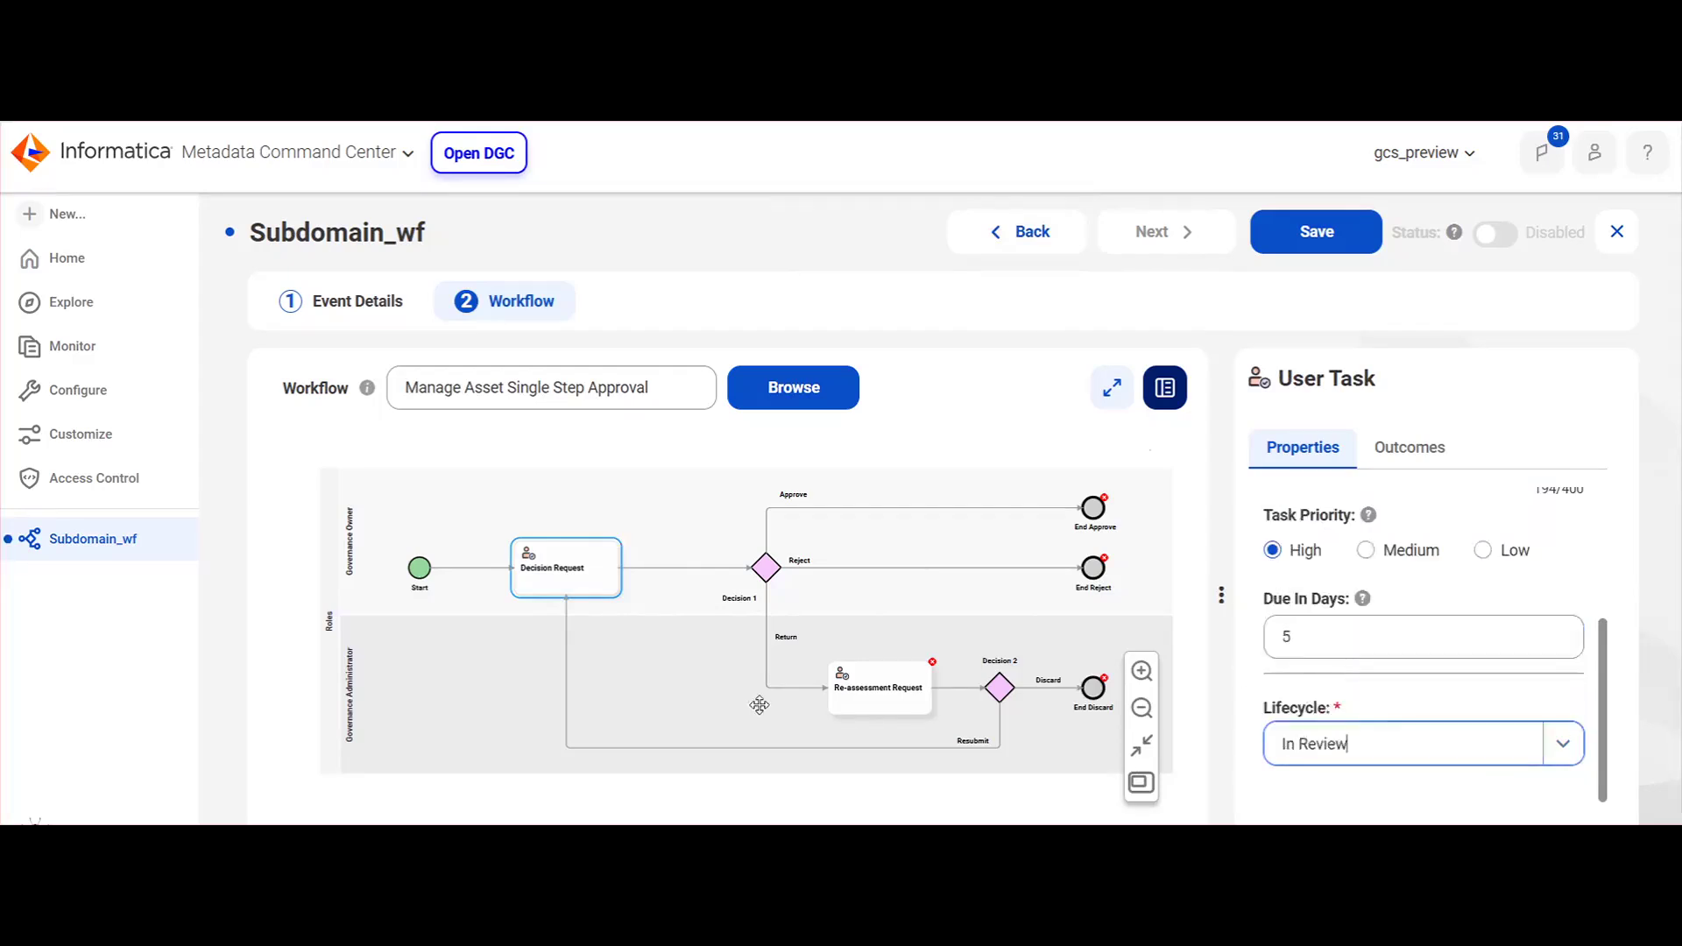
left_click(1377, 734)
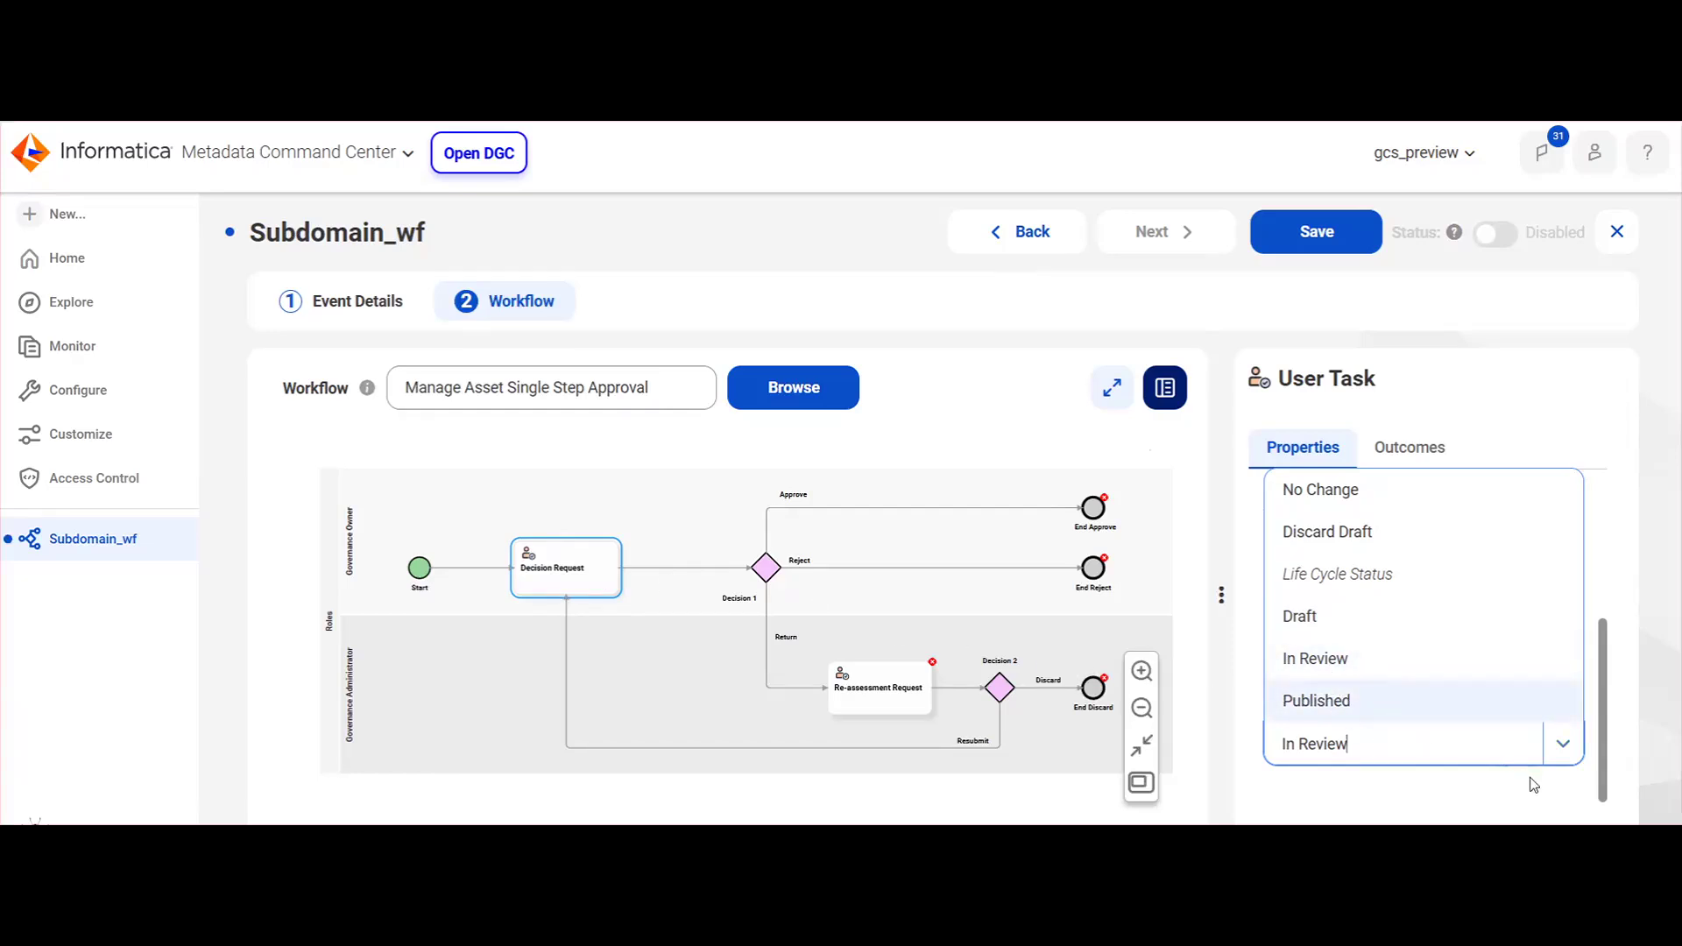
left_click(1571, 780)
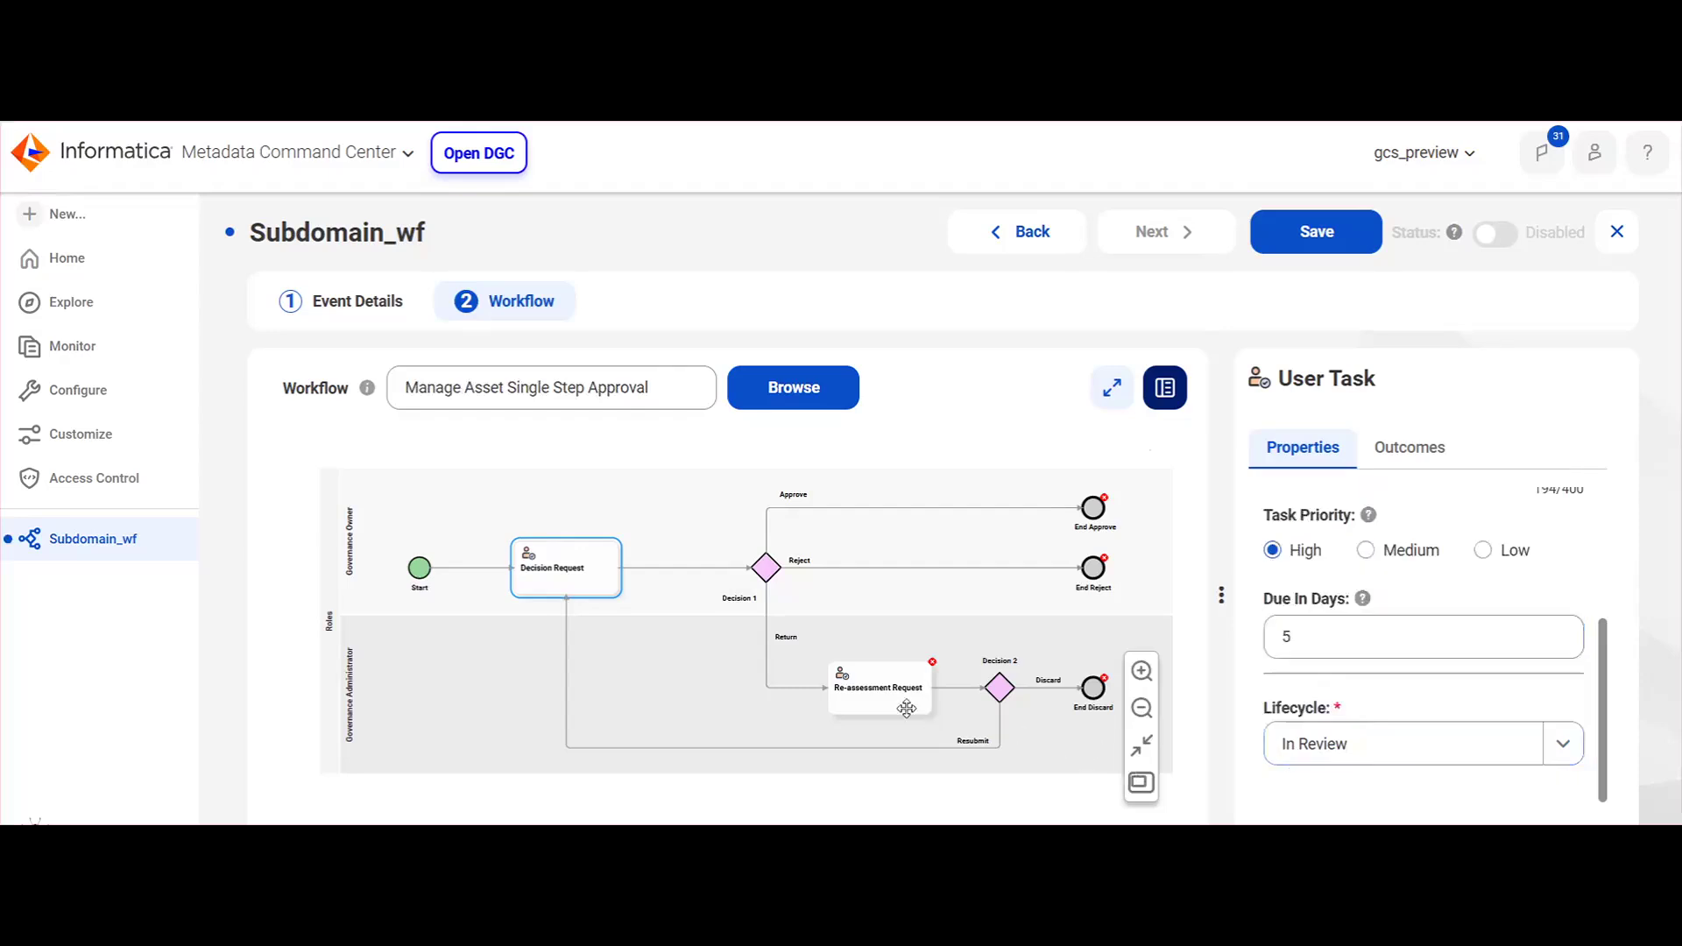
- Set Re-assessment Request's lifecycle to In Review and End Approve's to Published
left_click(872, 695)
scroll(1306, 670, "down", 2)
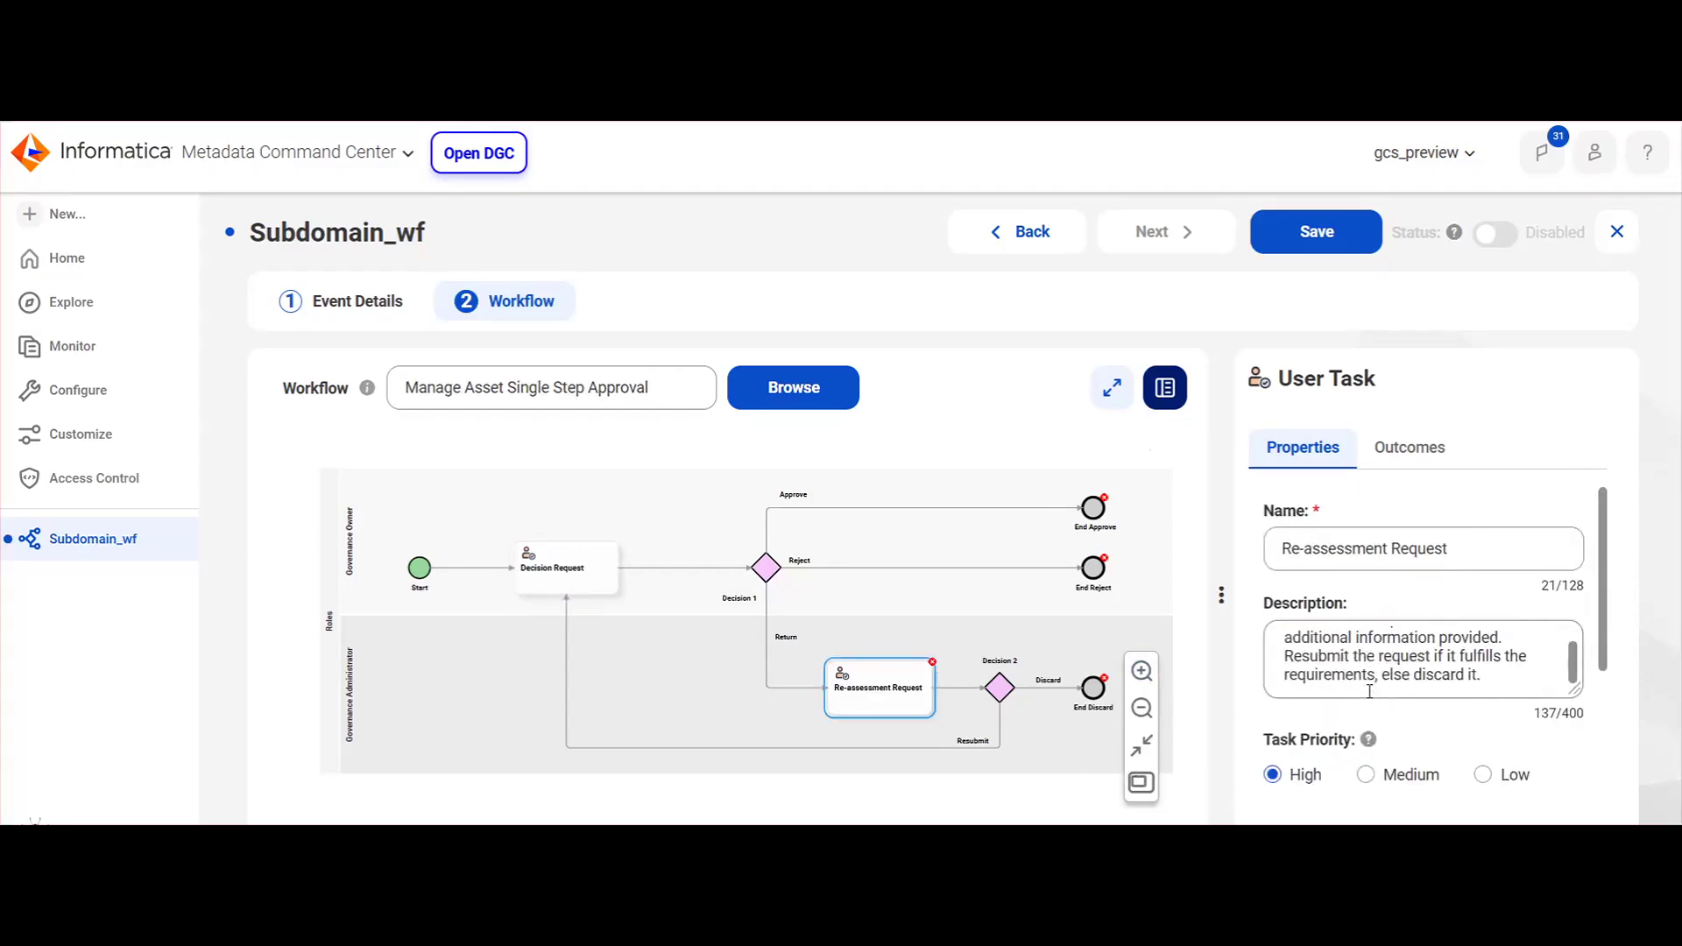
scroll(1402, 724, "down", 3)
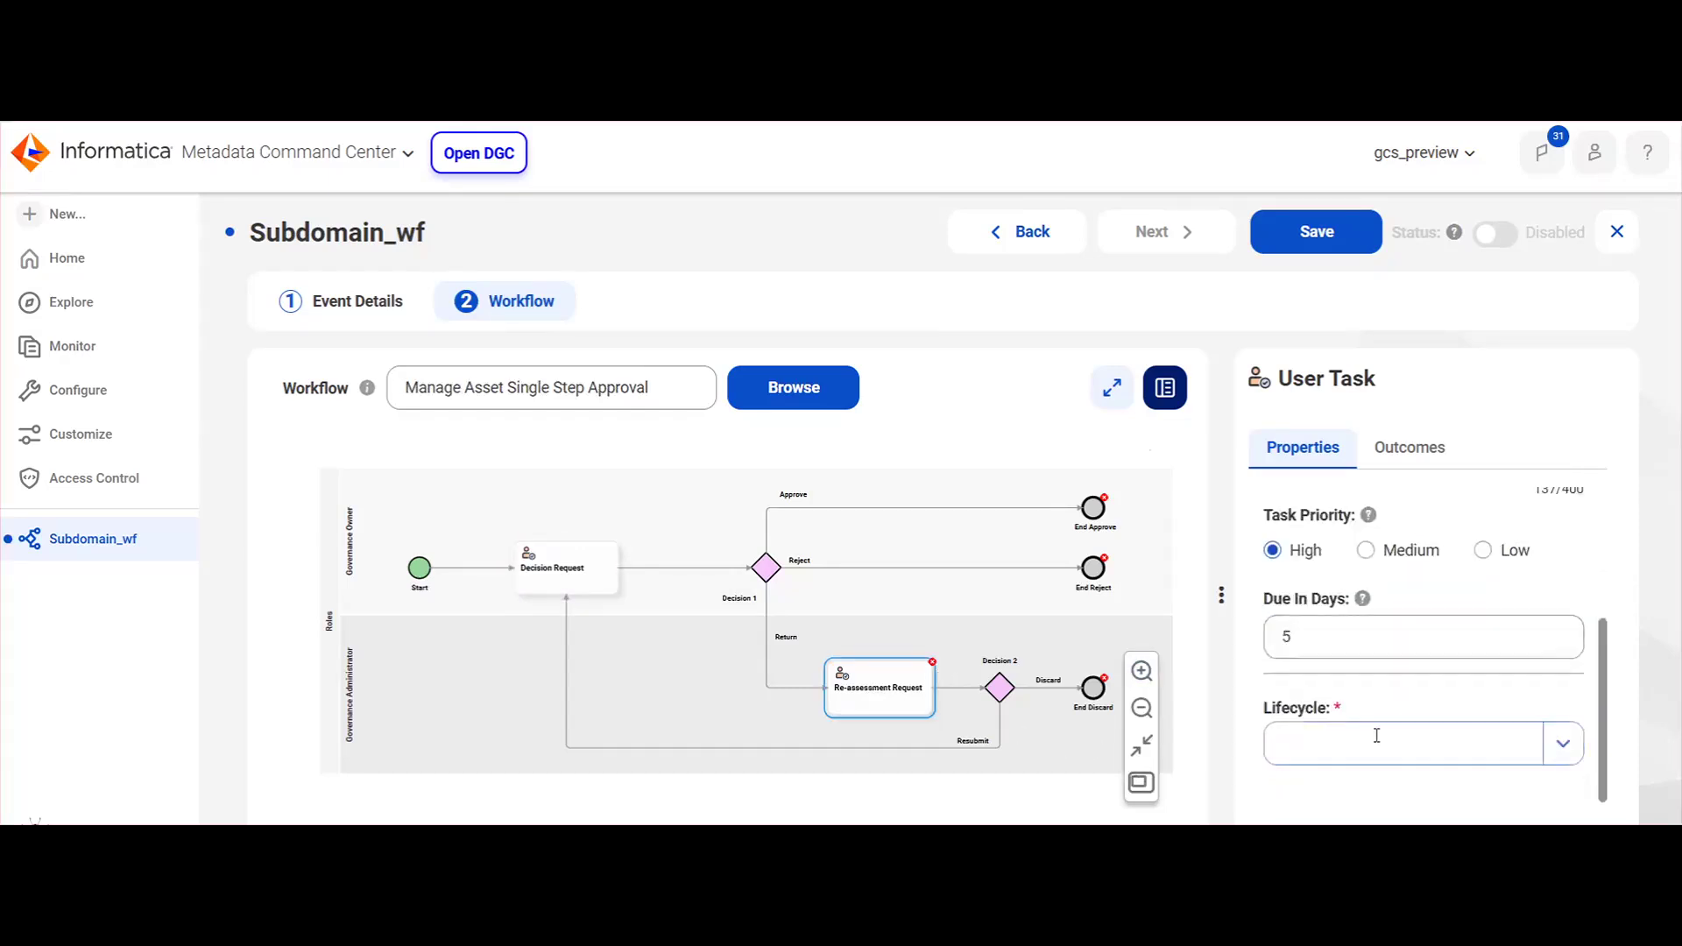
left_click(1378, 736)
left_click(1314, 658)
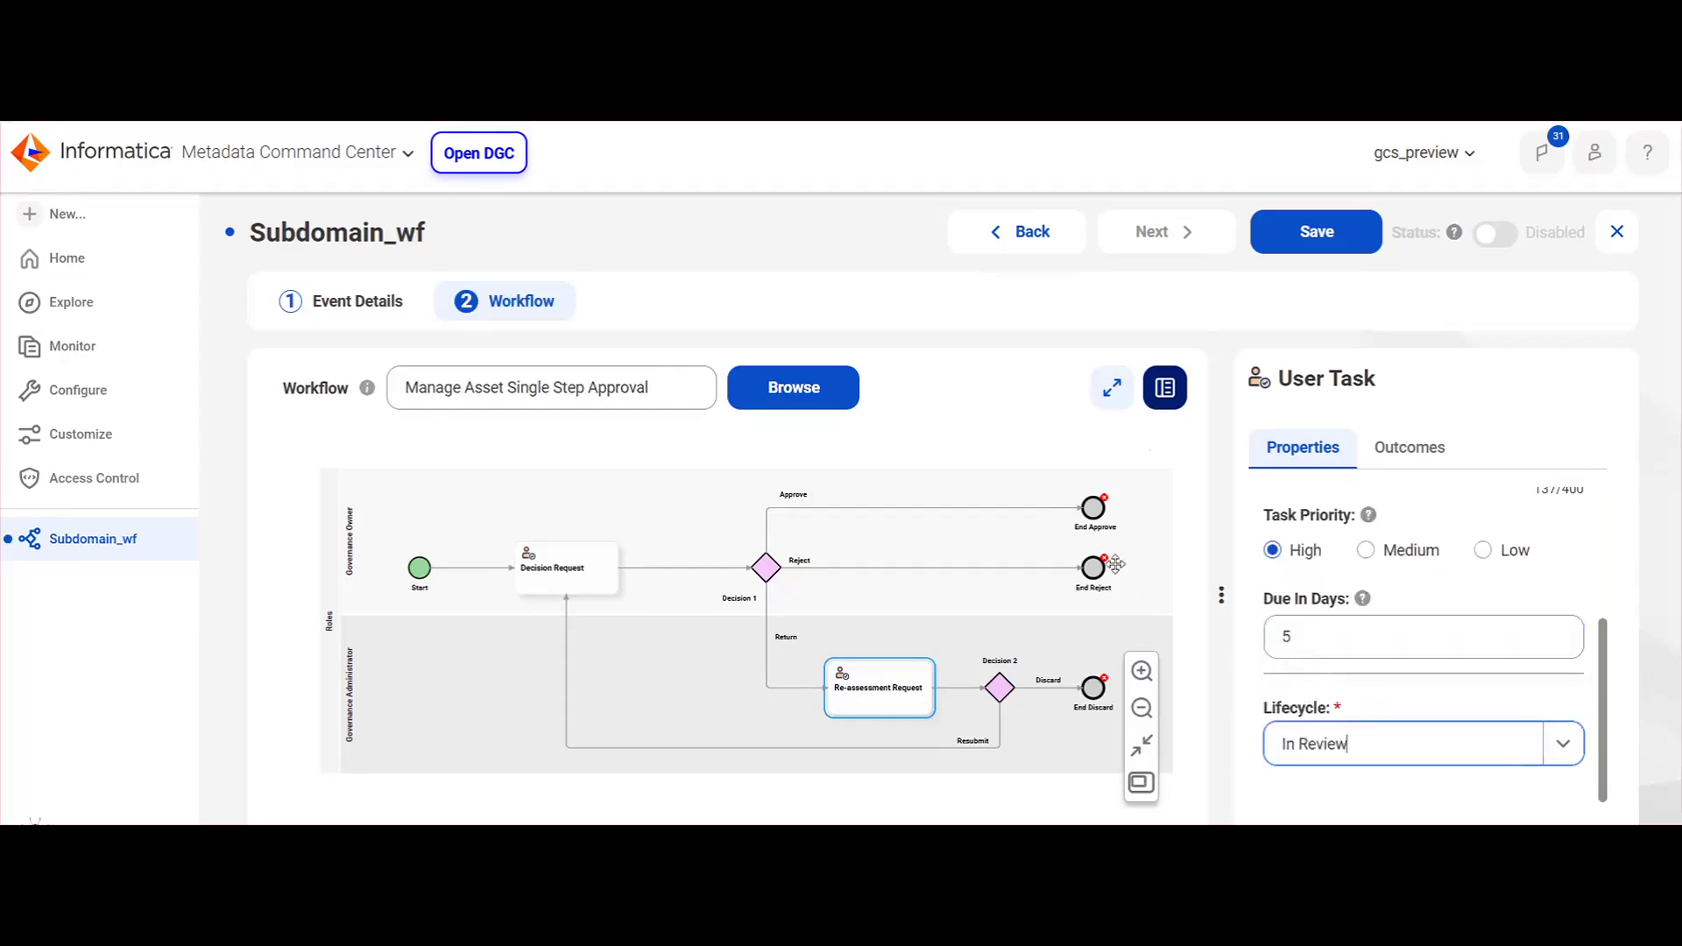
left_click(1092, 508)
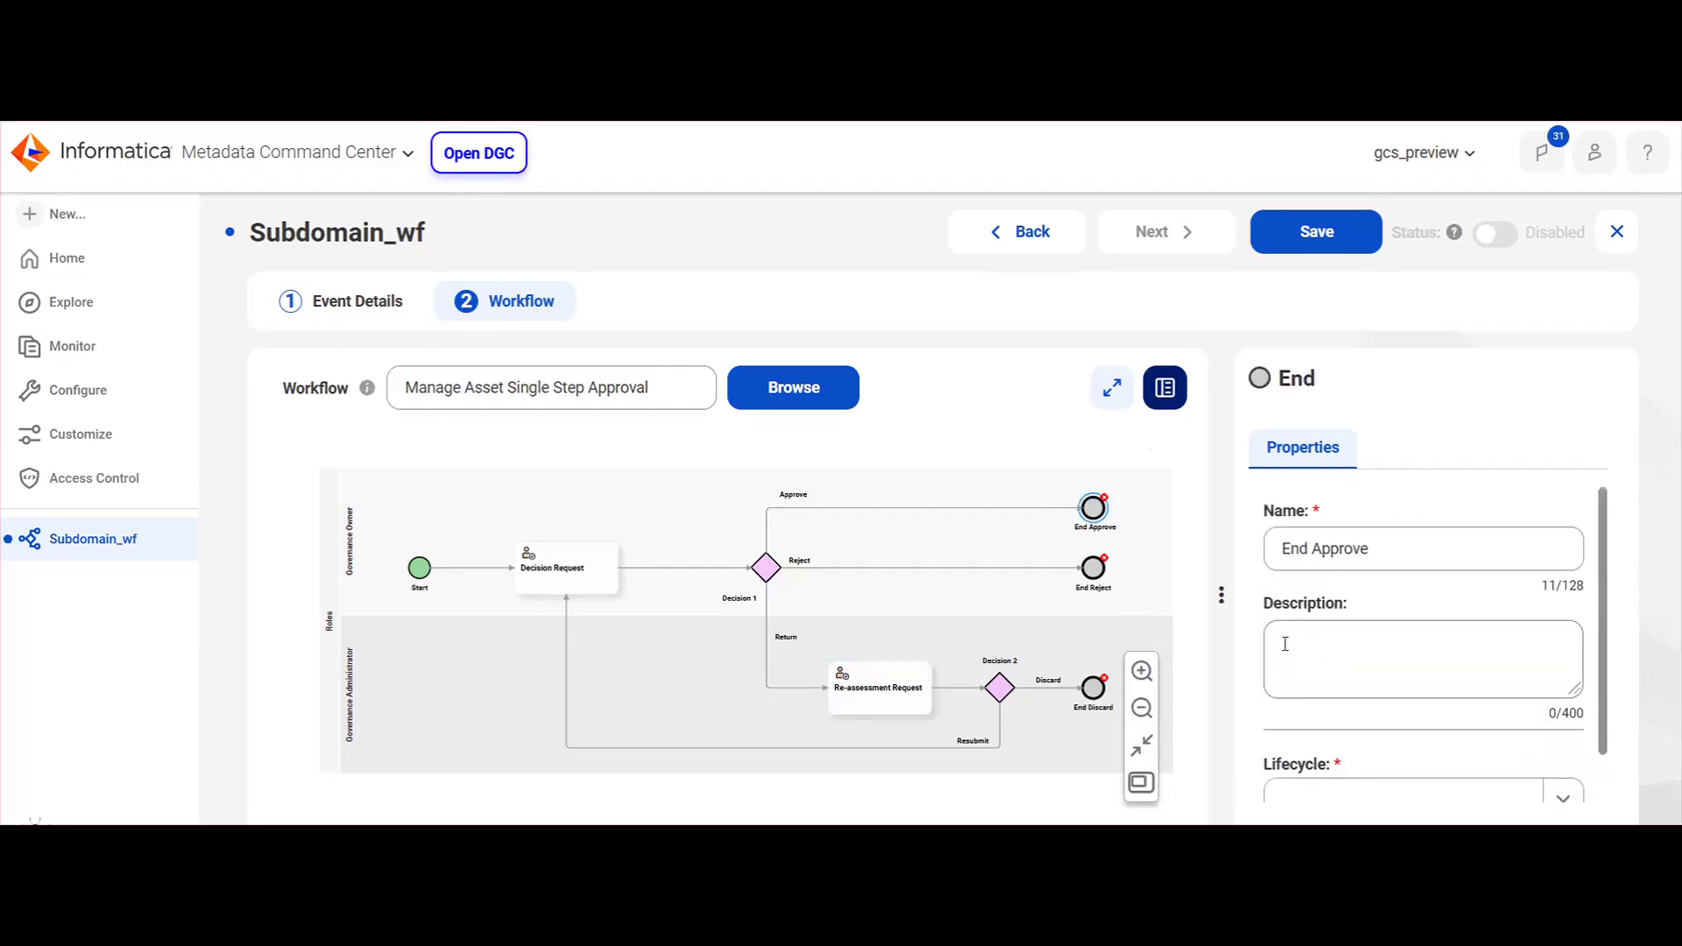
scroll(1367, 726, "down", 1)
left_click(1357, 727)
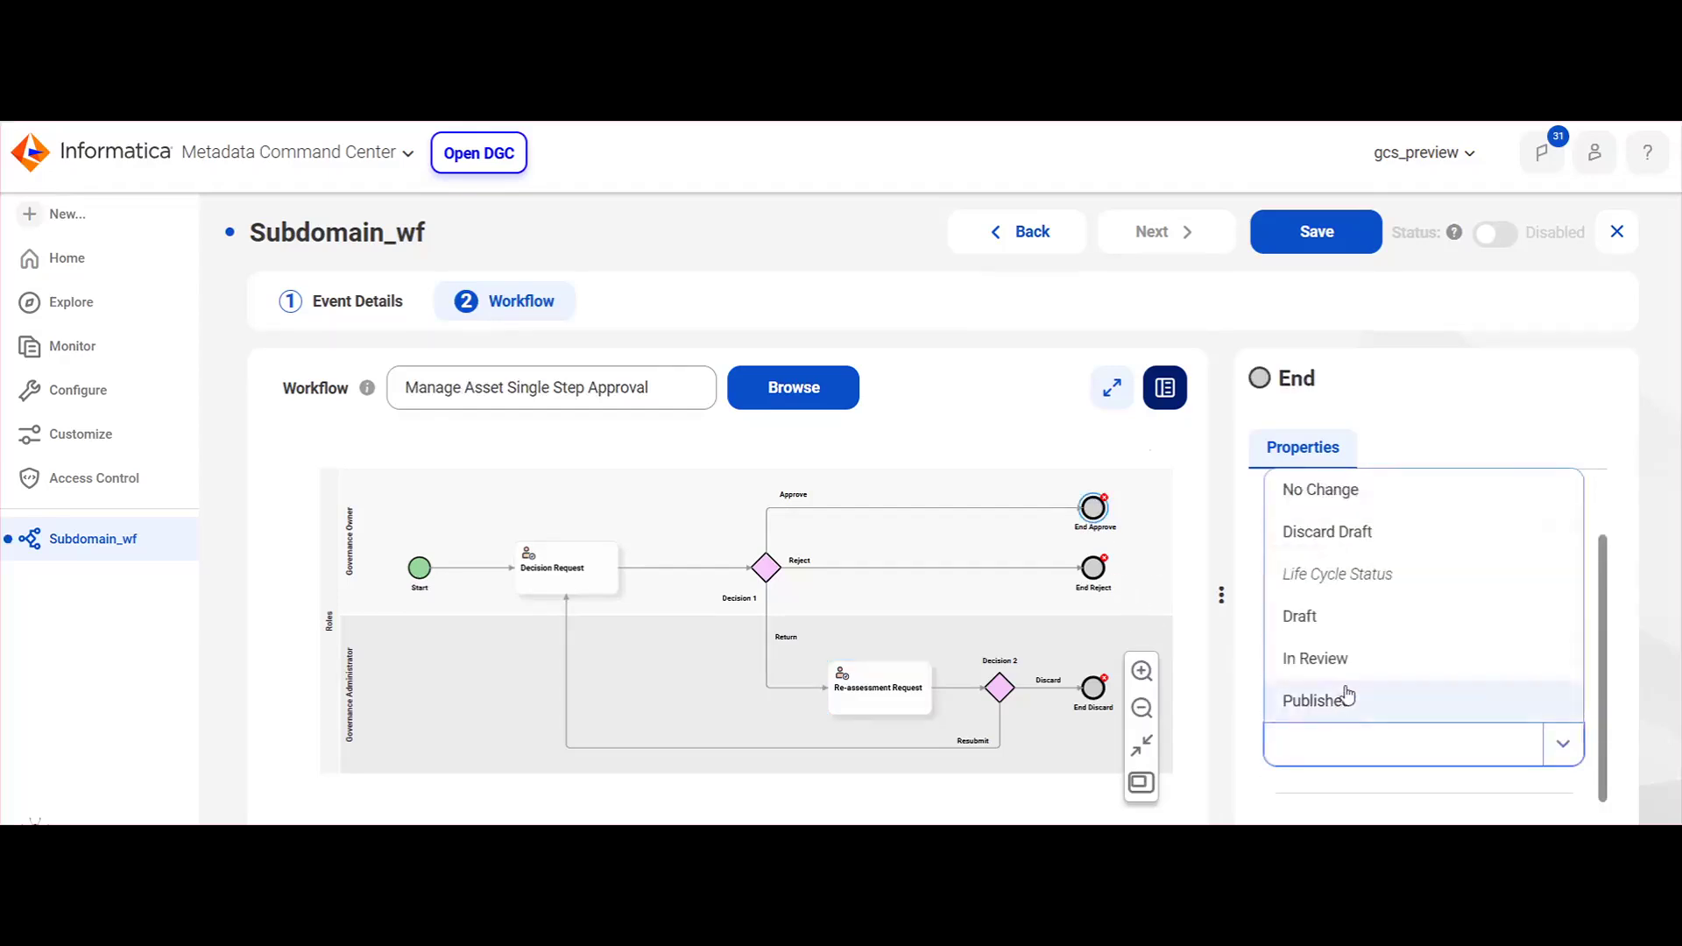
left_click(1347, 700)
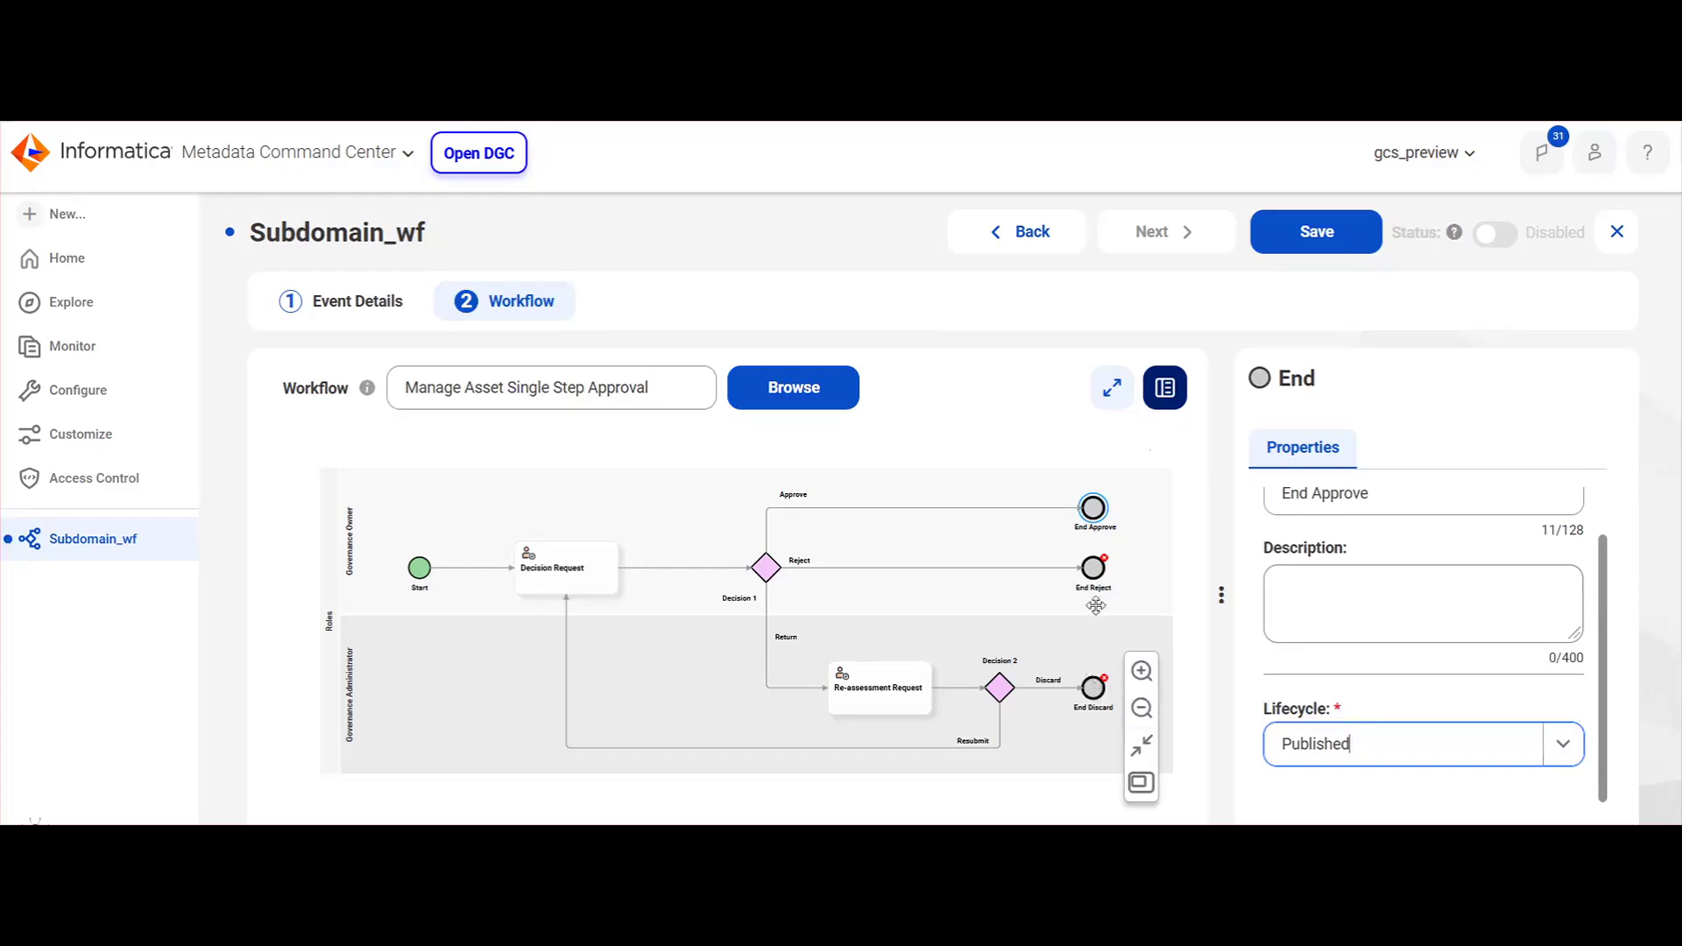
- Set End Reject and End Discard lifecycles to Discard Draft, then recheck Re-assessment Request
left_click(1093, 568)
scroll(1381, 734, "down", 1)
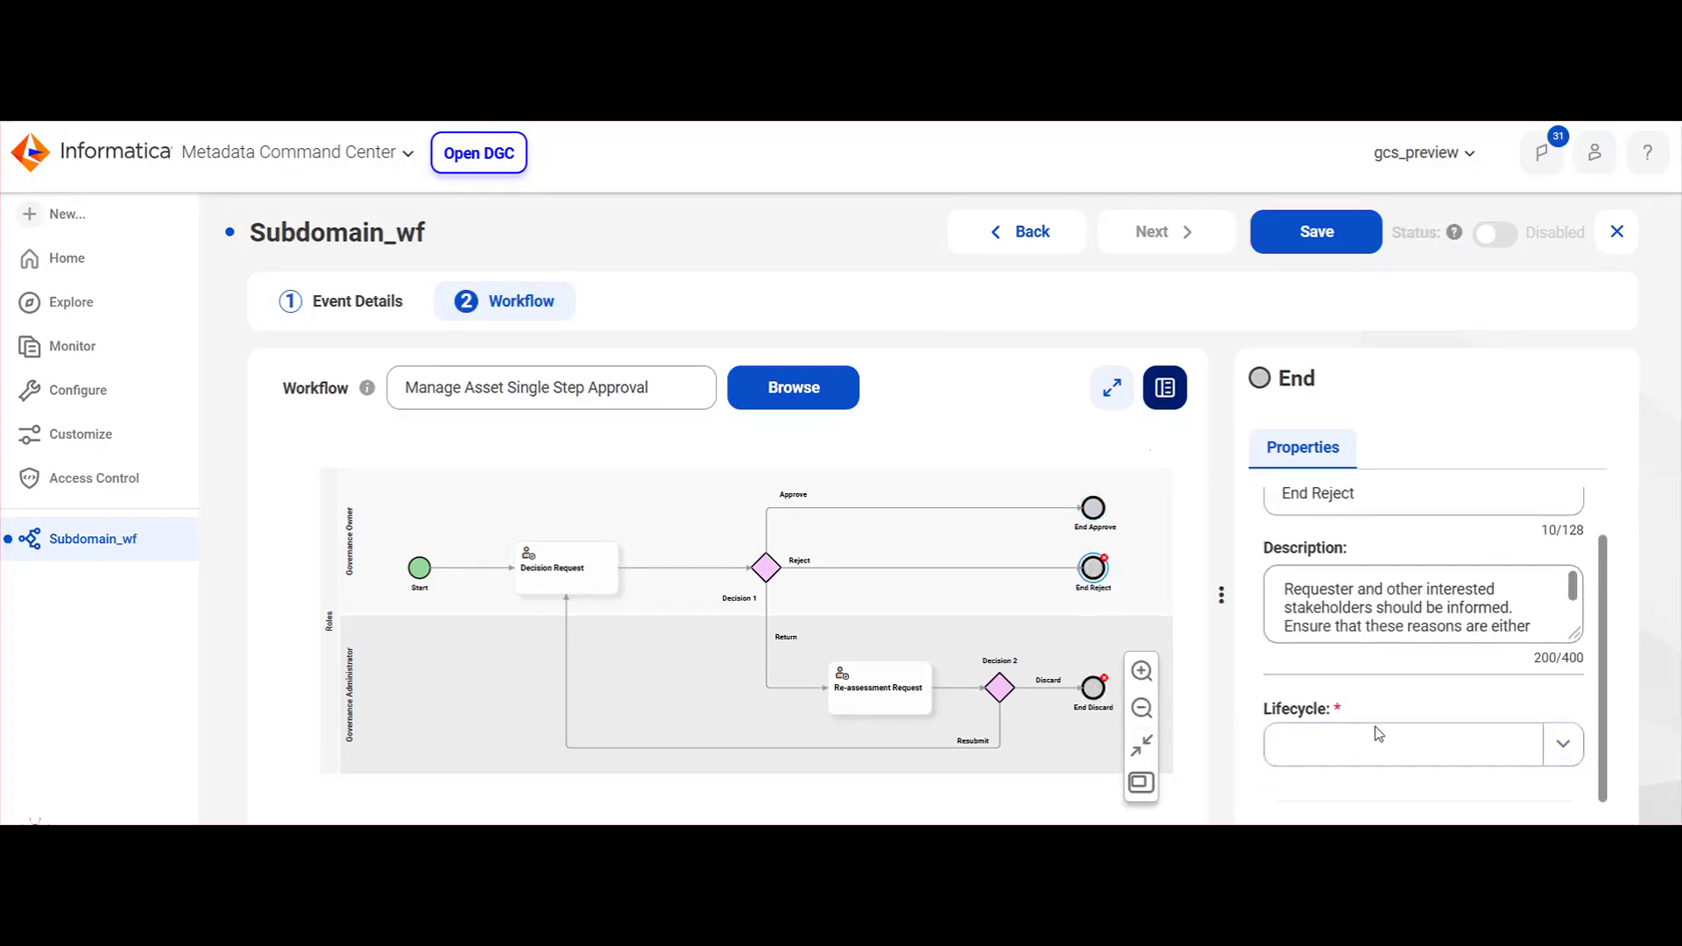
left_click(1382, 743)
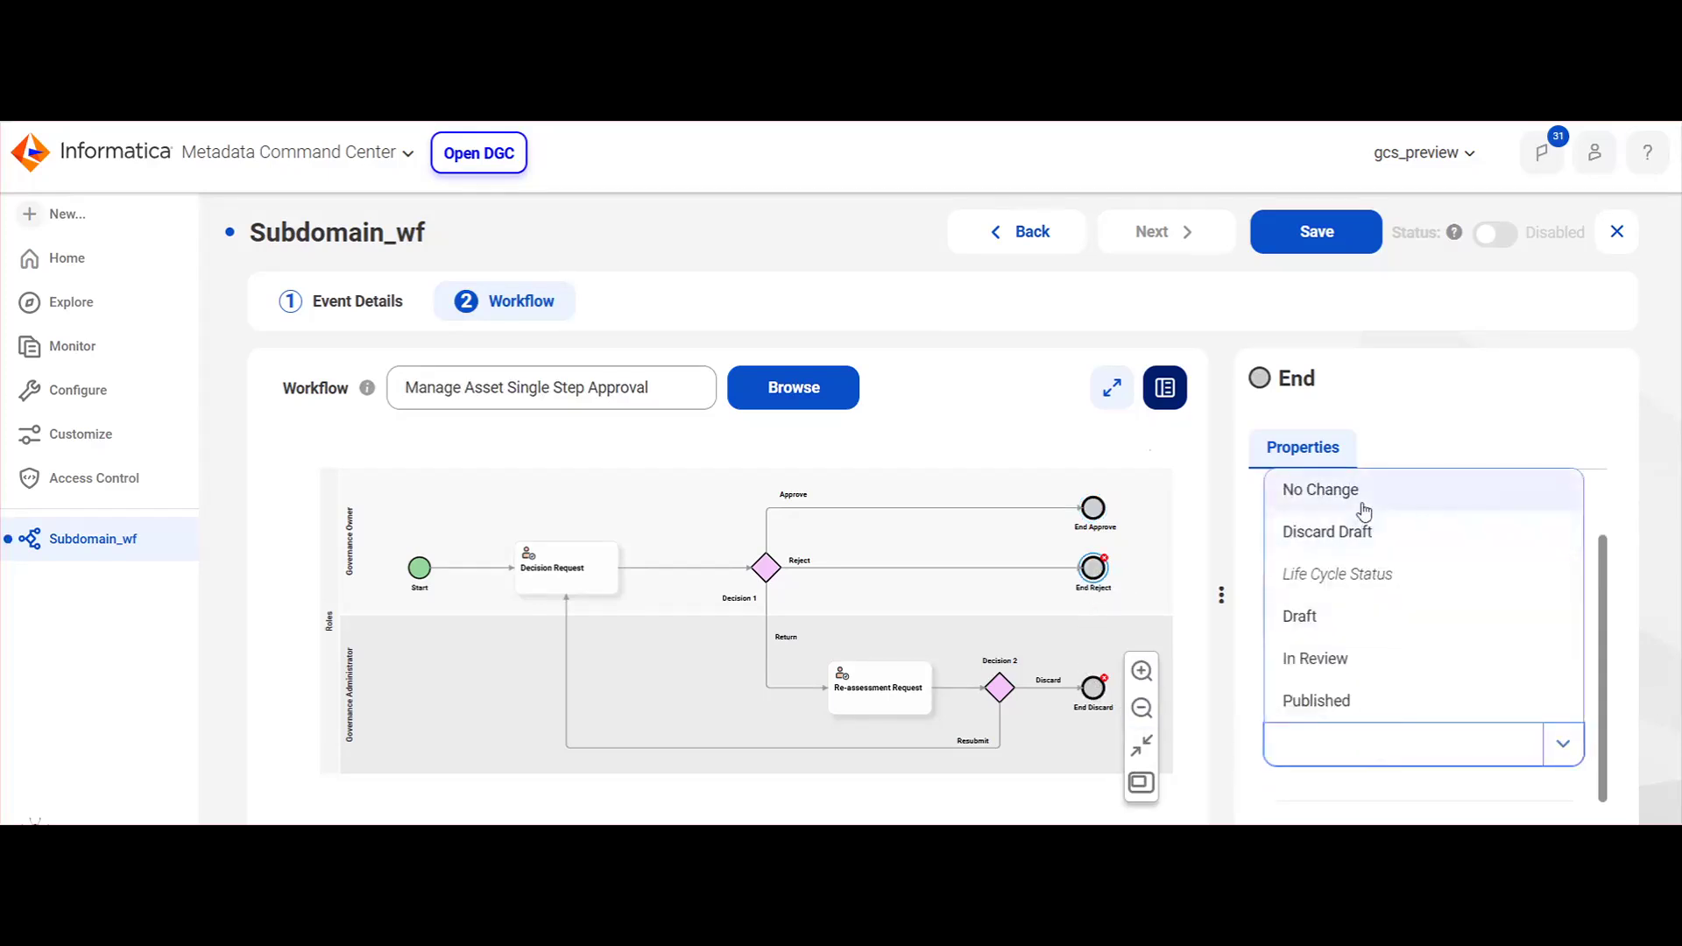
left_click(1369, 532)
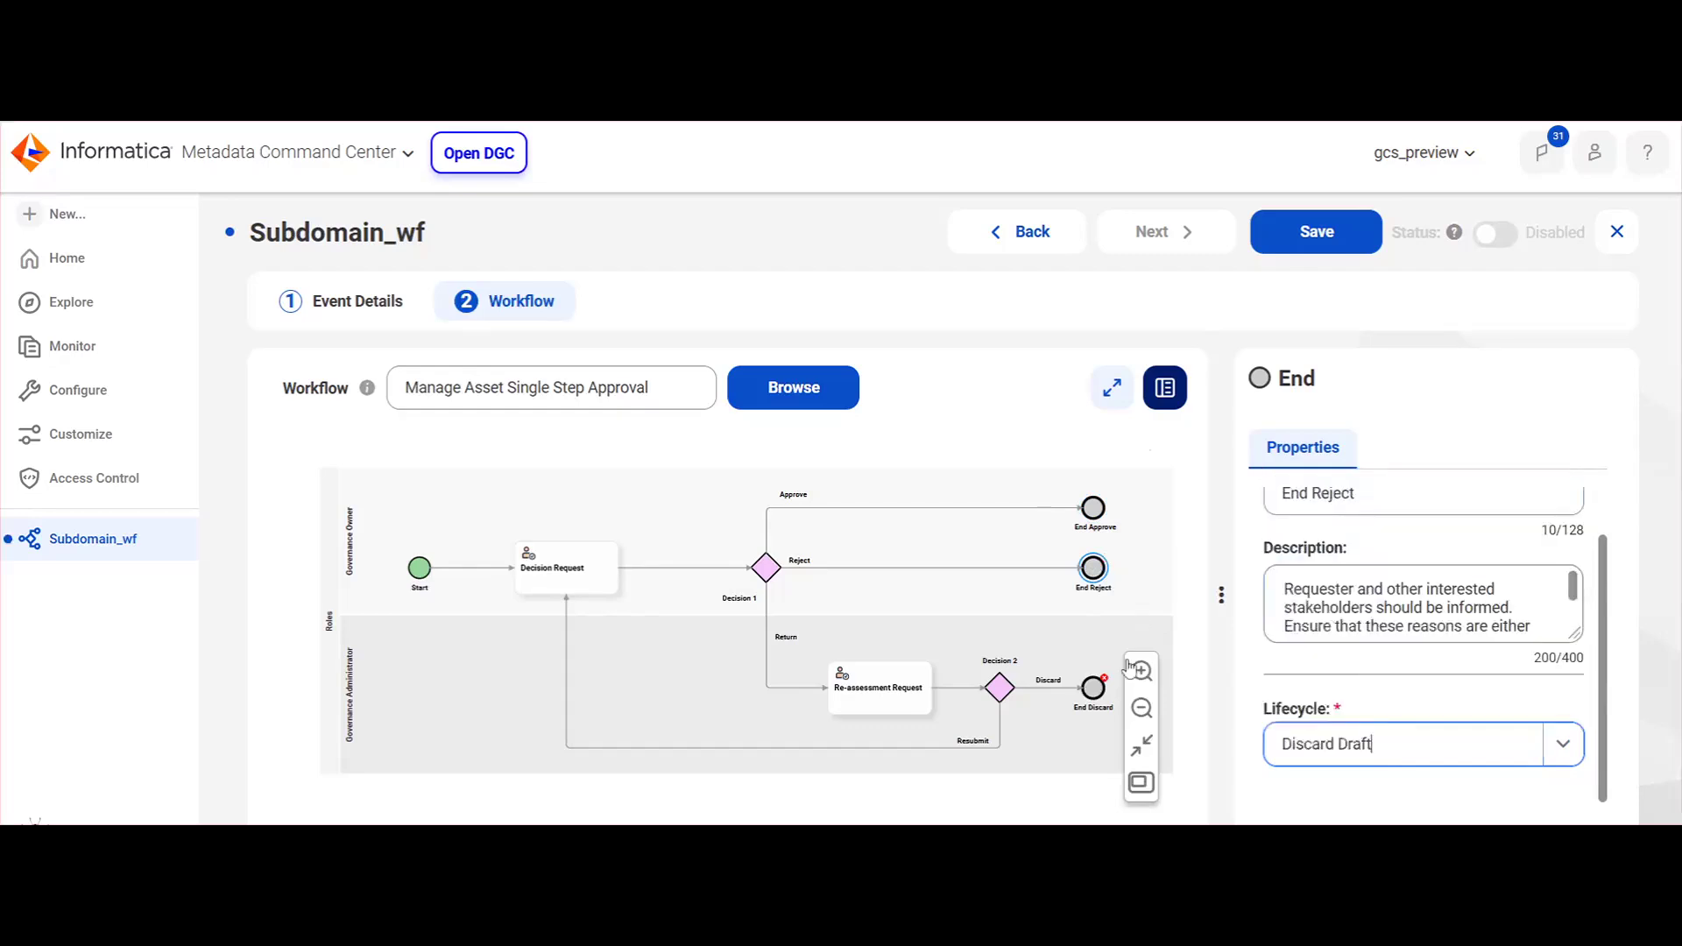
left_click(1093, 688)
scroll(1355, 691, "down", 1)
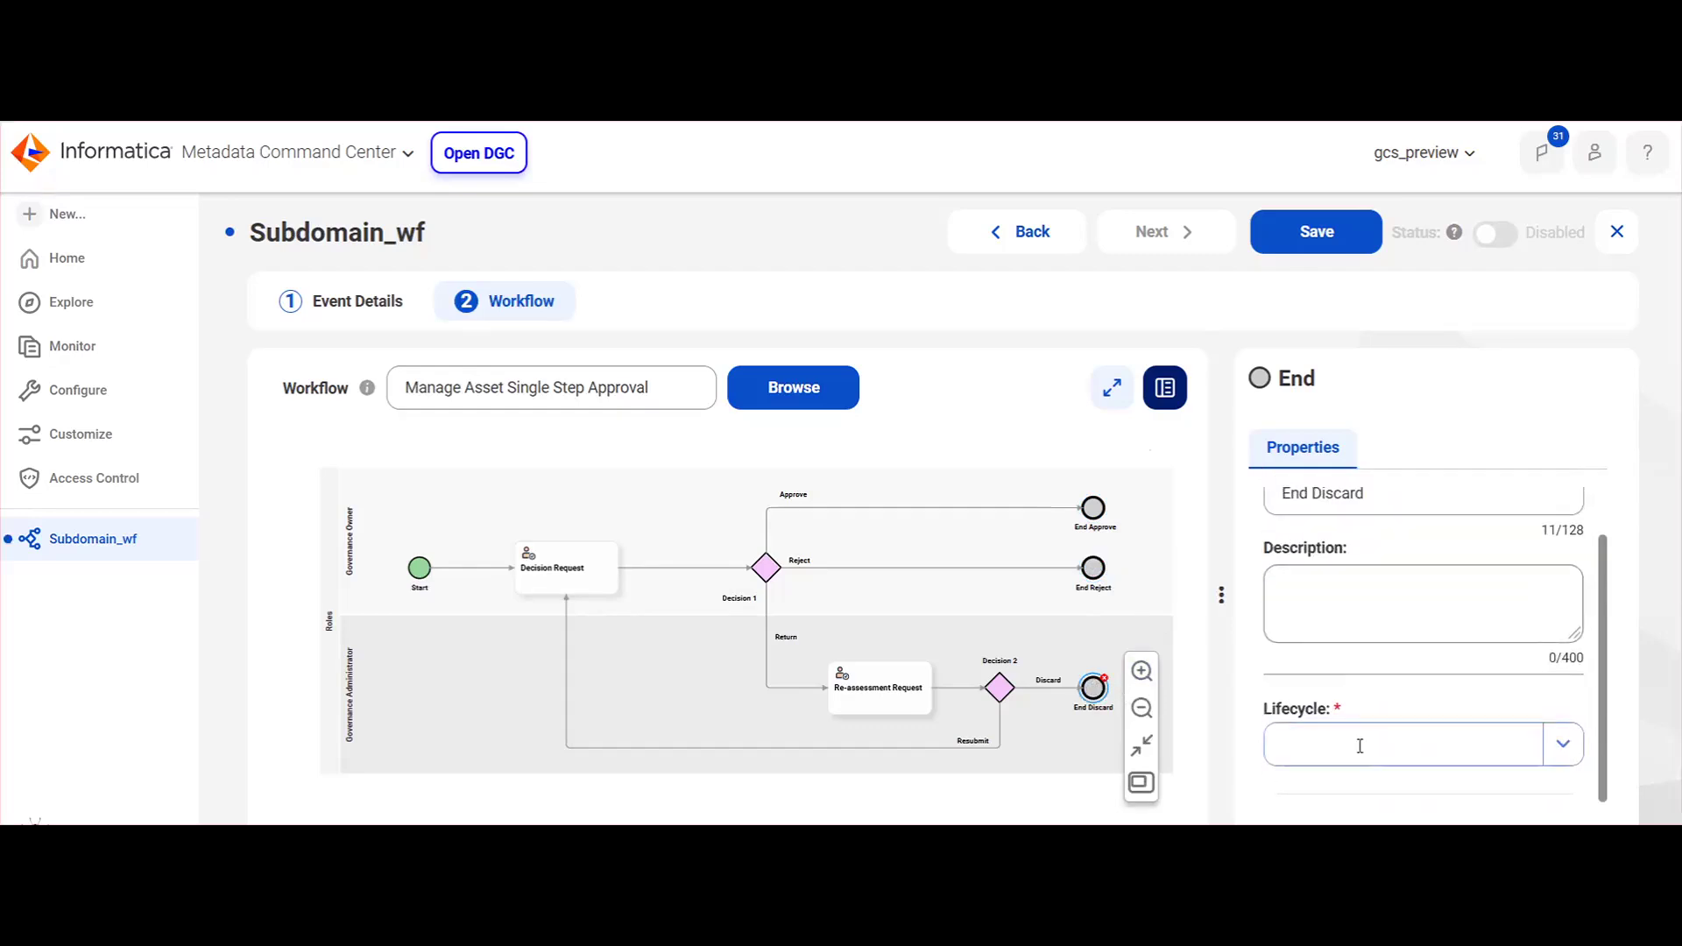
left_click(1286, 743)
left_click(1307, 542)
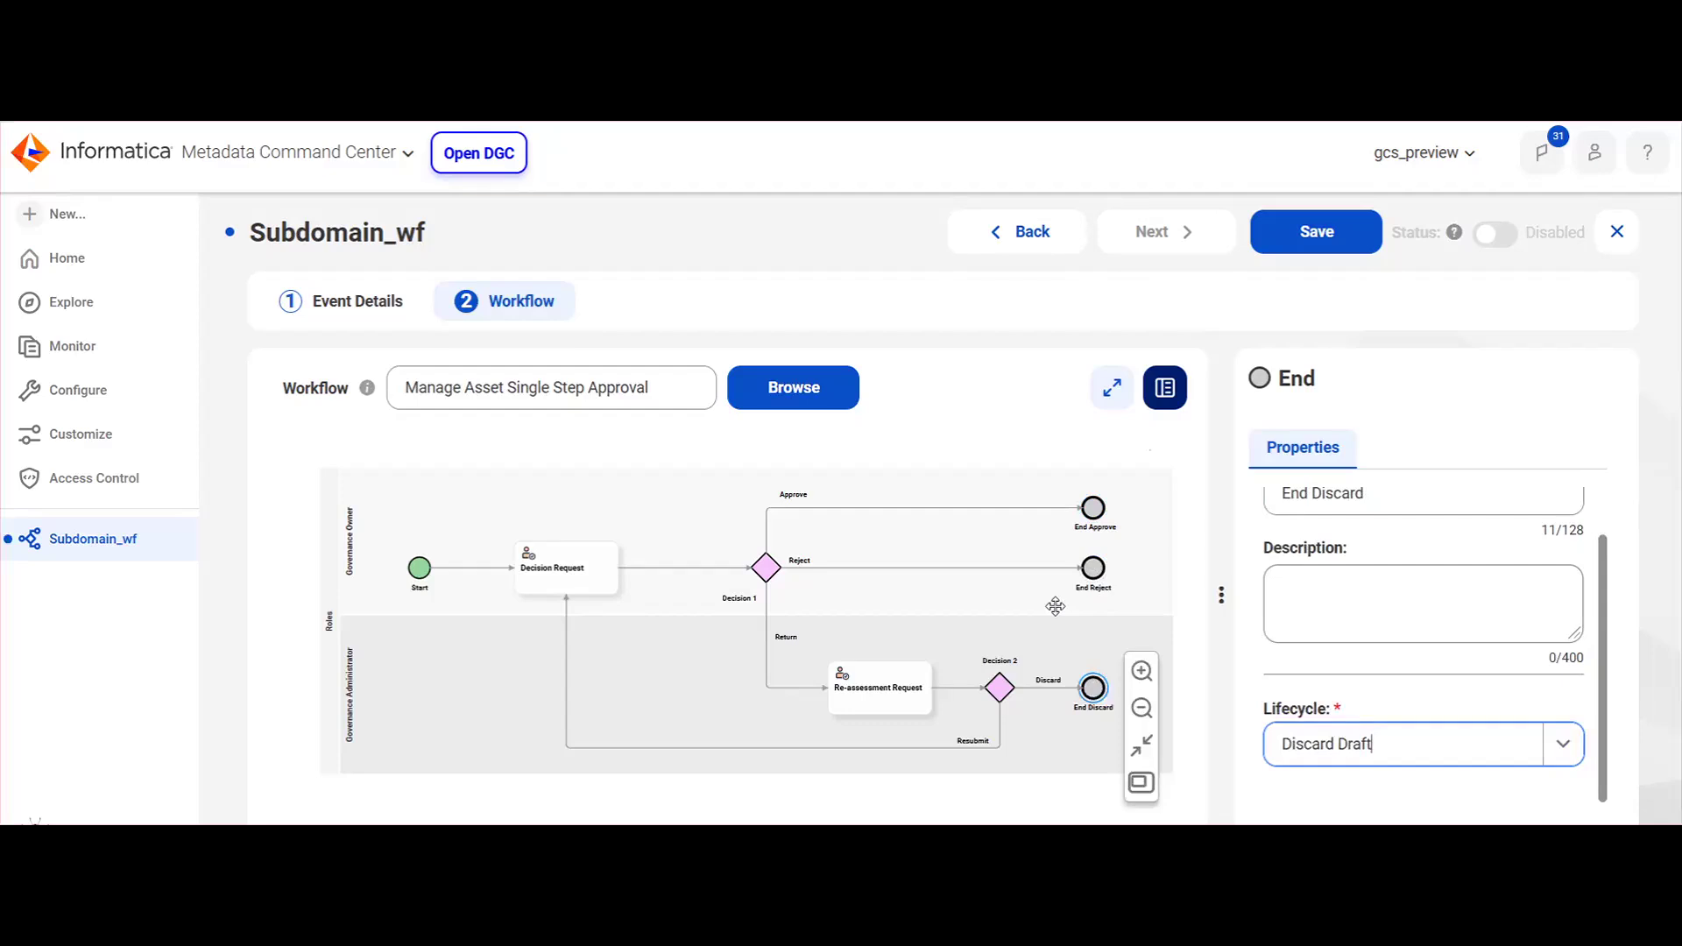
left_click(879, 692)
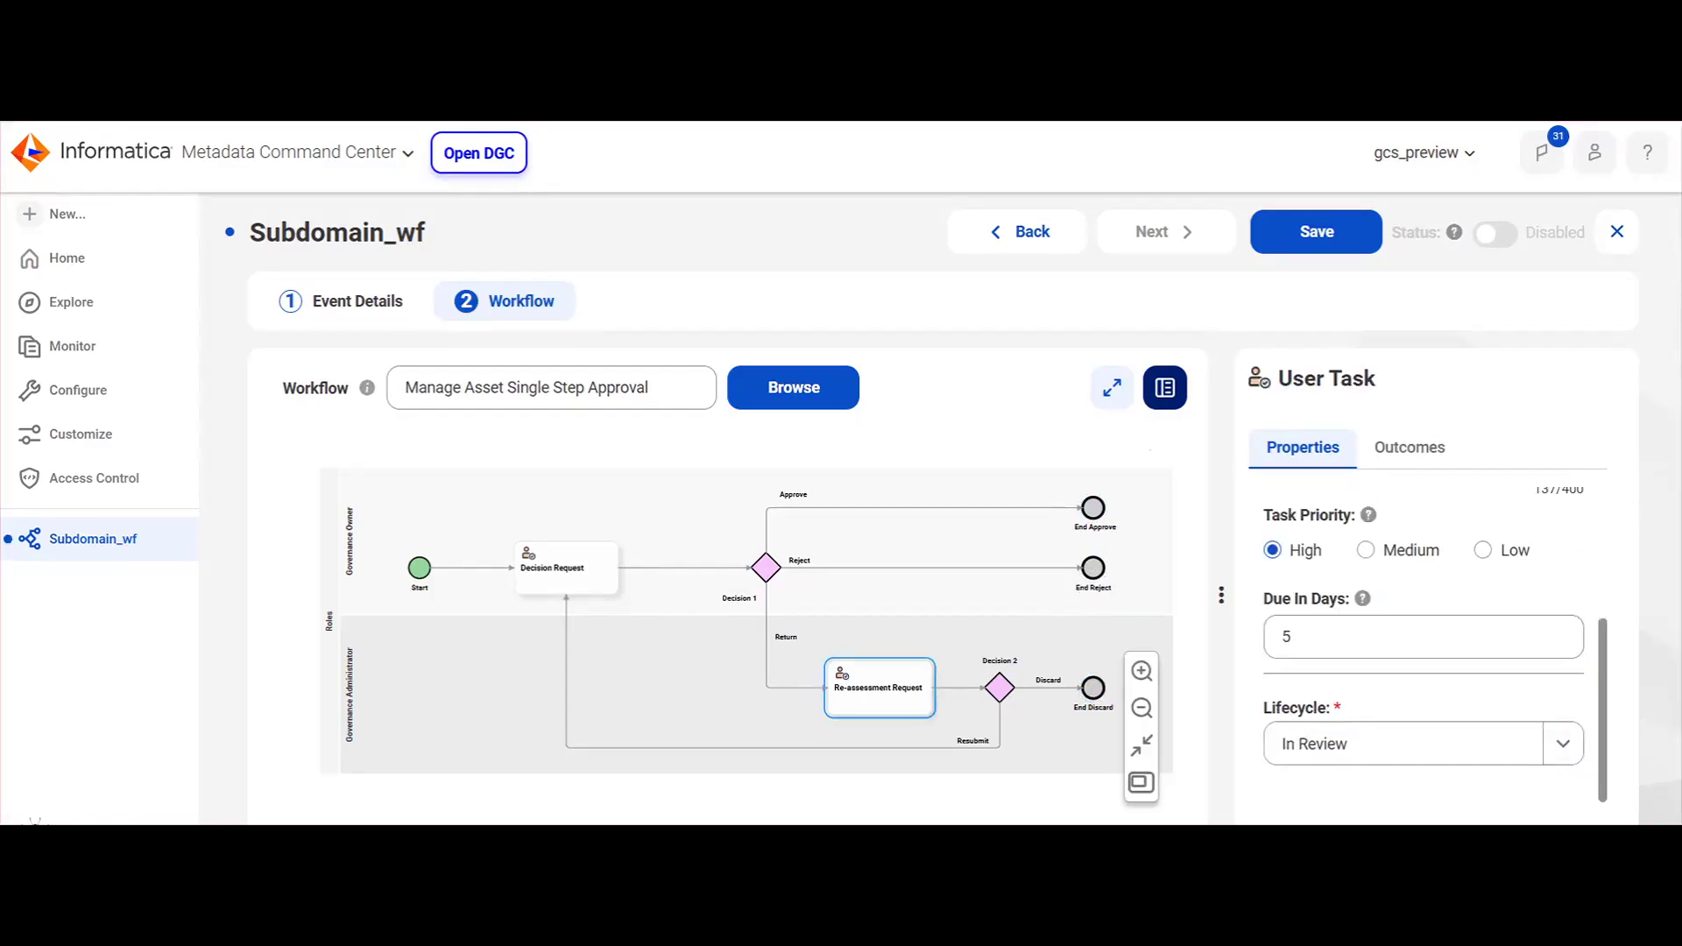
- Save the Subdomain_wf settings and switch the workflow to Enabled
left_click(1313, 255)
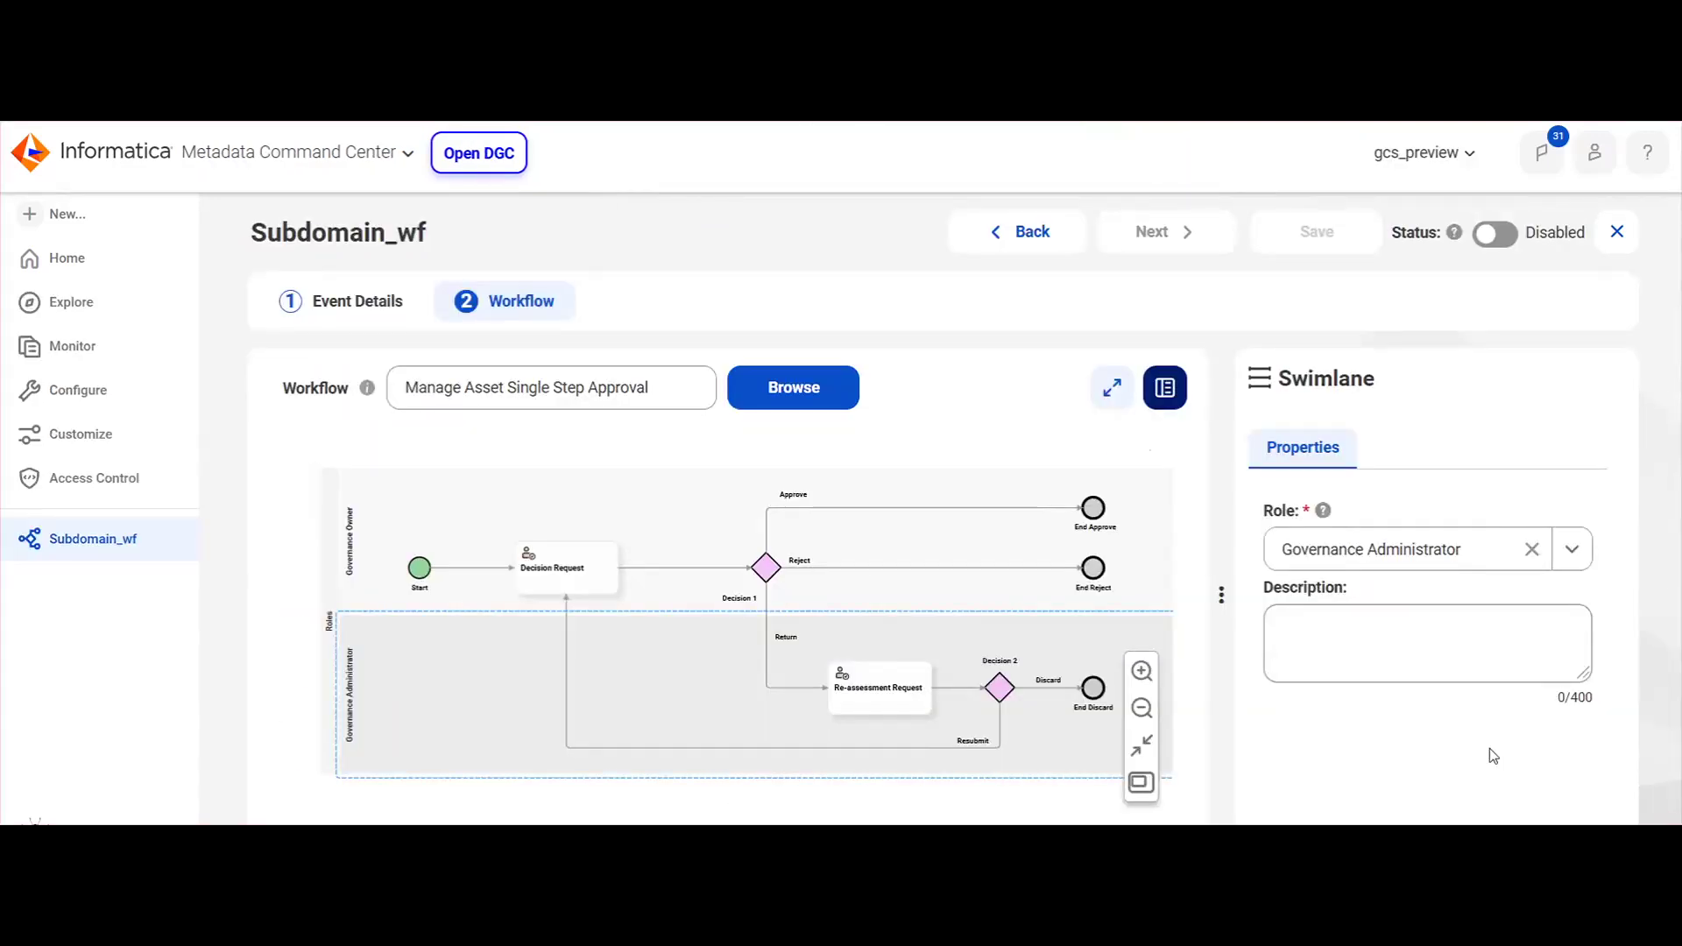
left_click(1489, 237)
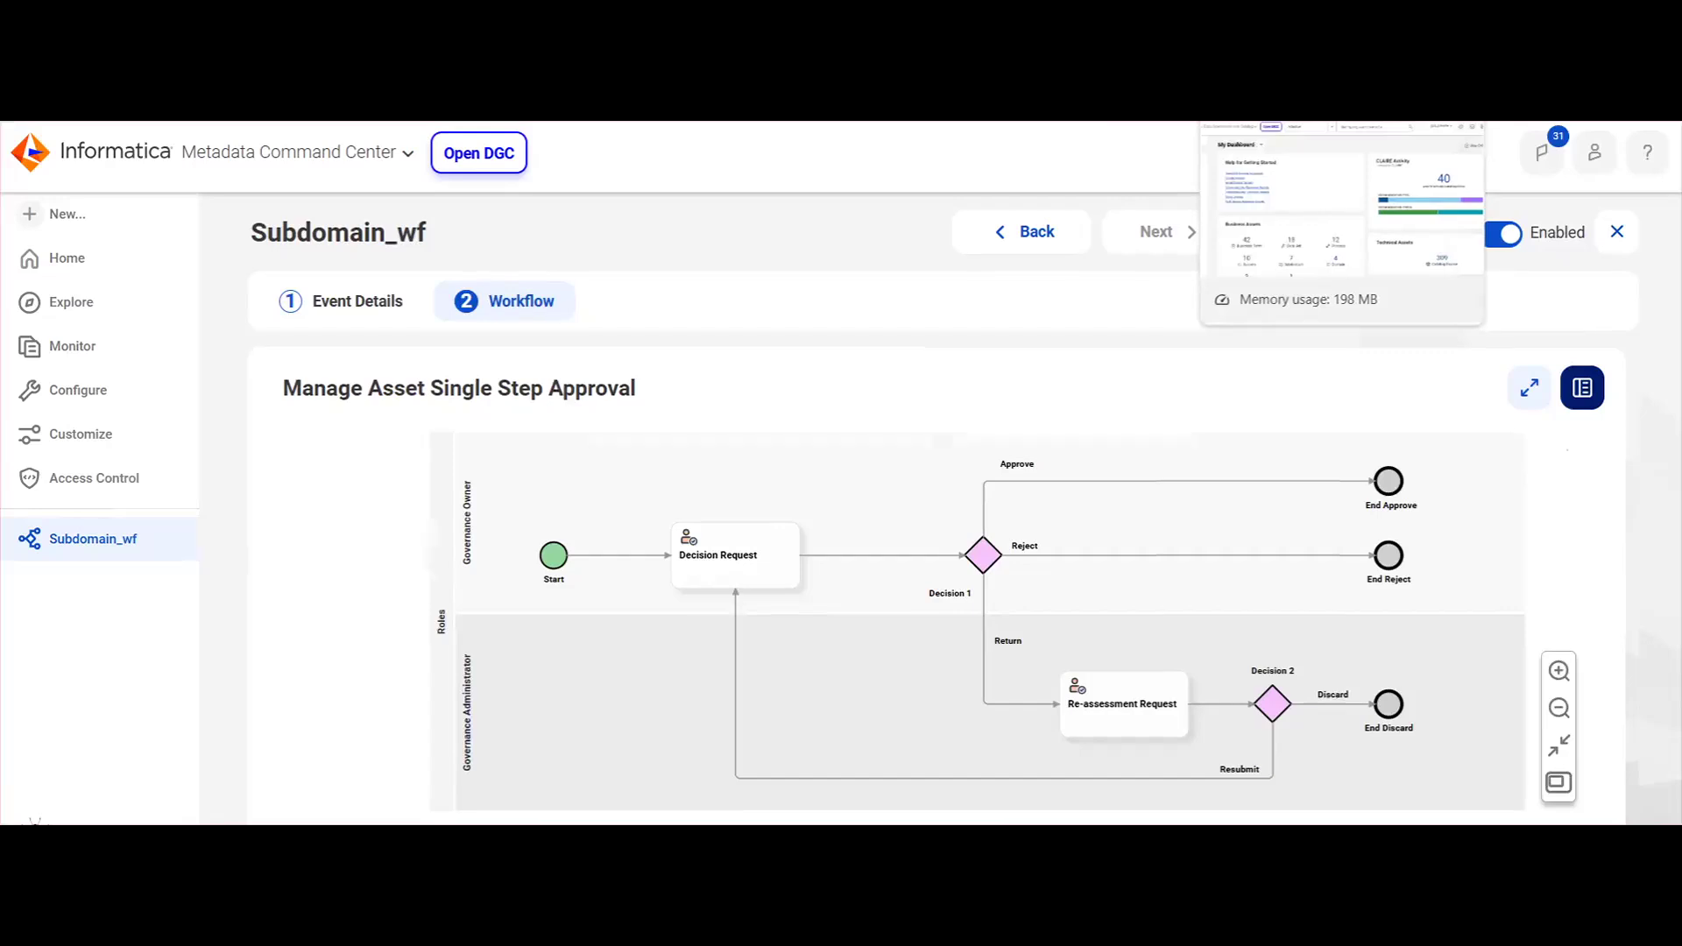
- In Data Governance and Catalog, start a new Subdomain asset named 'Subdomain _test'
left_click(1297, 110)
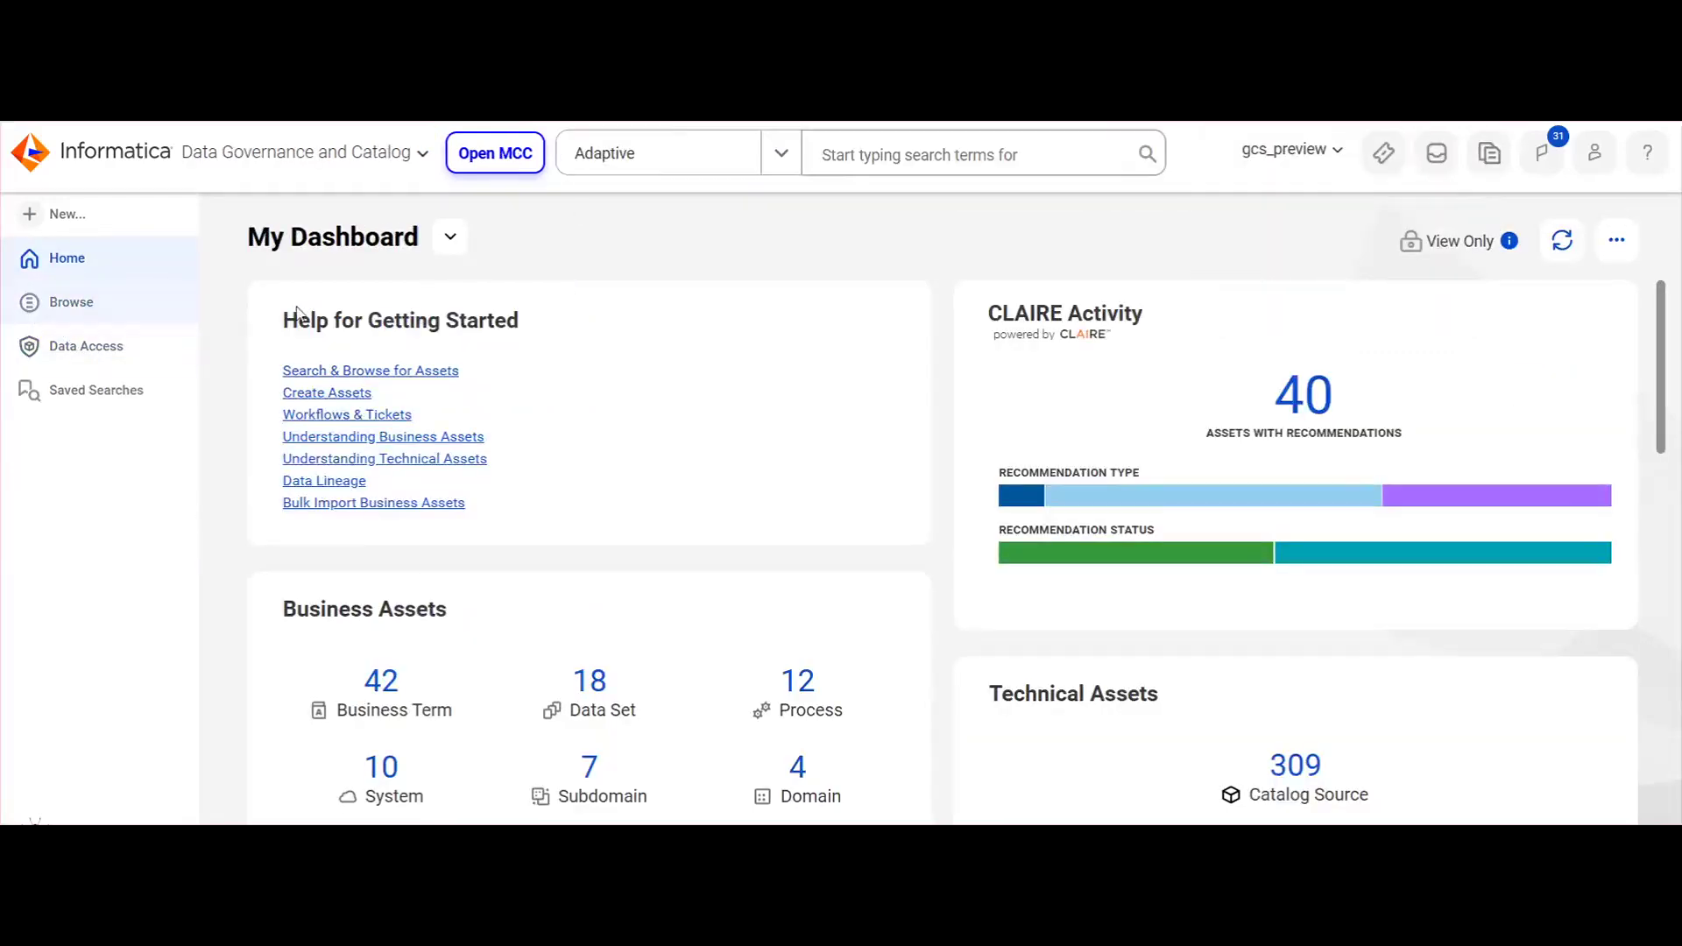
left_click(63, 216)
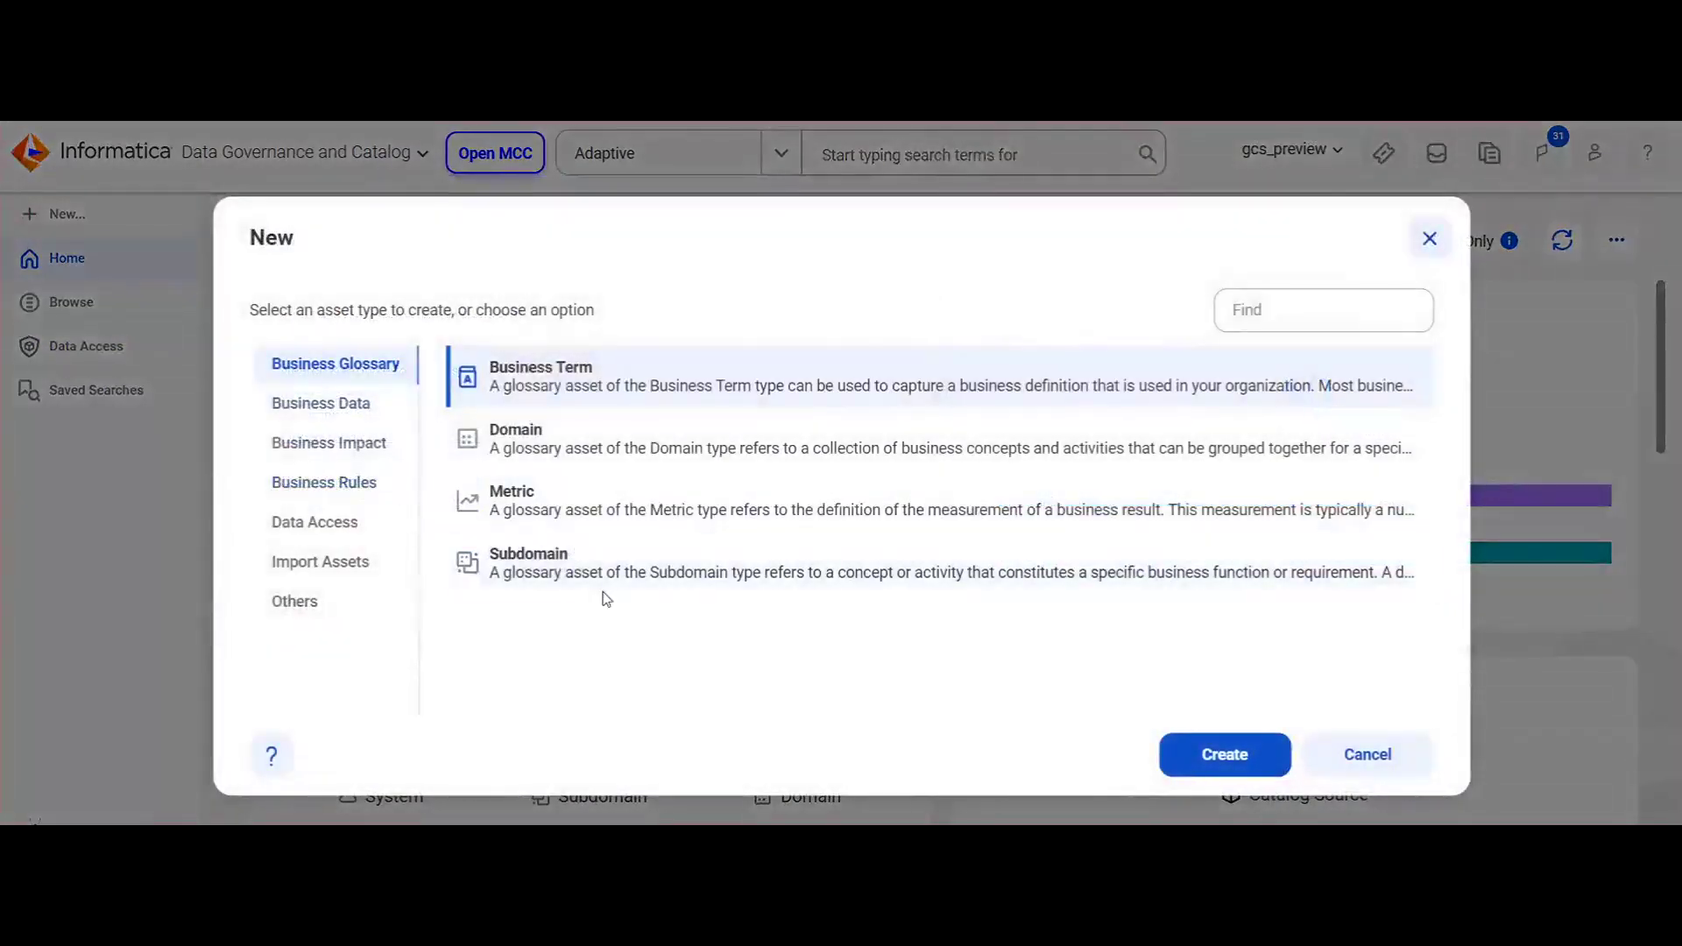
left_click(606, 599)
left_click(1225, 755)
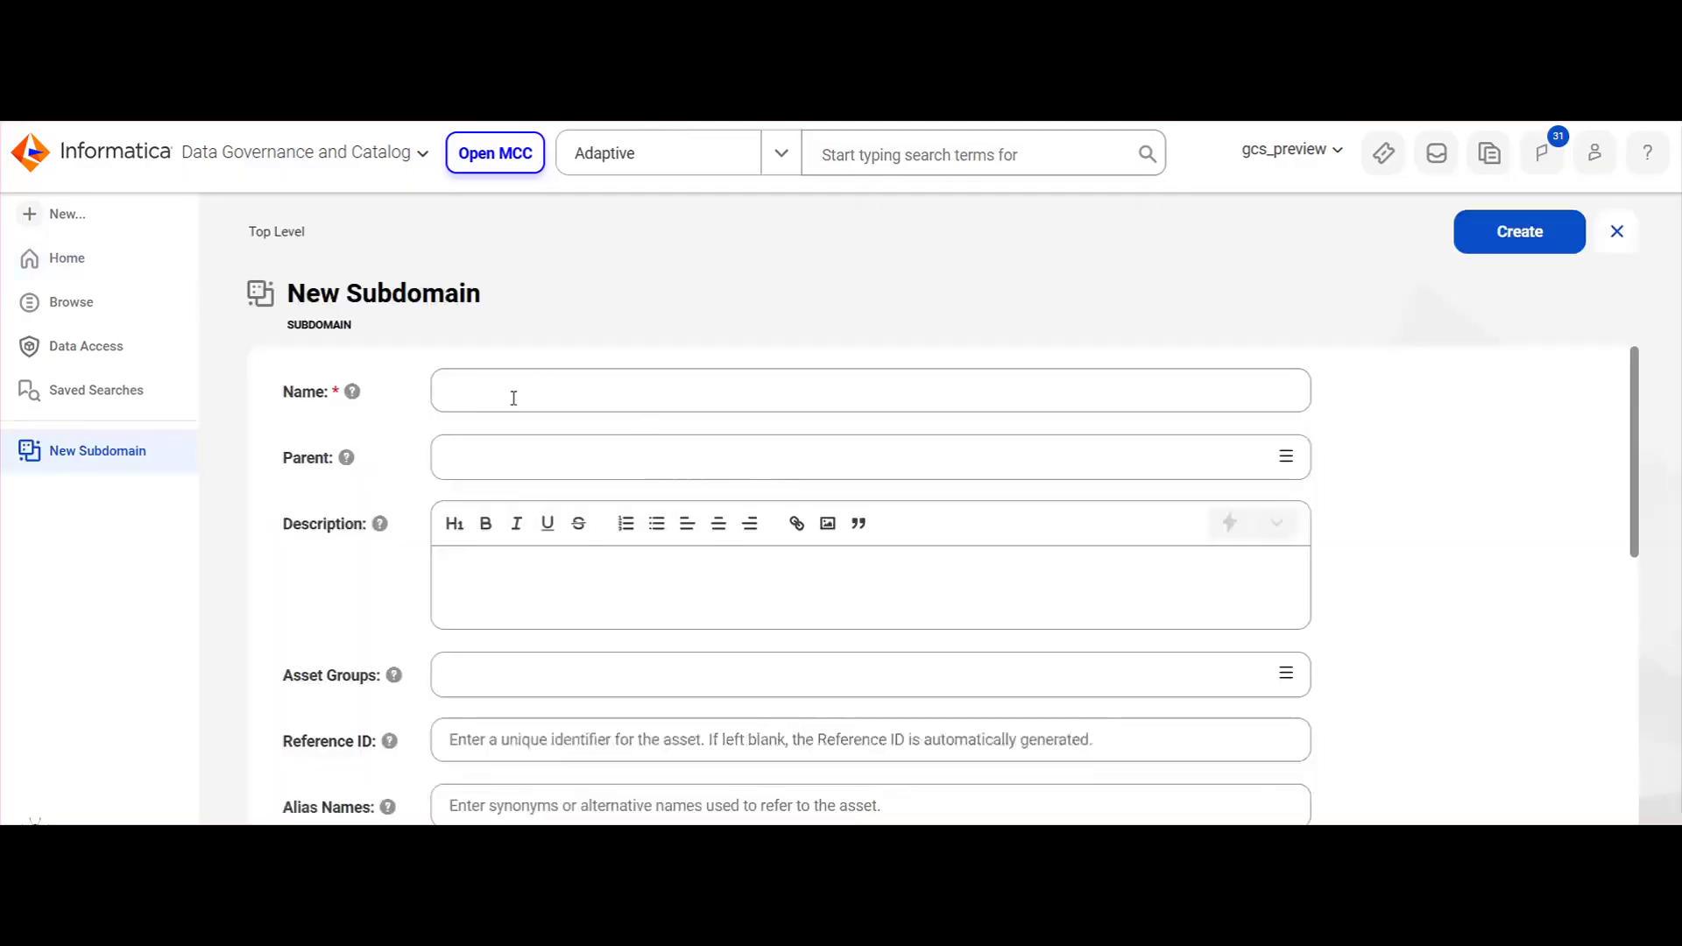
left_click(500, 398)
type("Su")
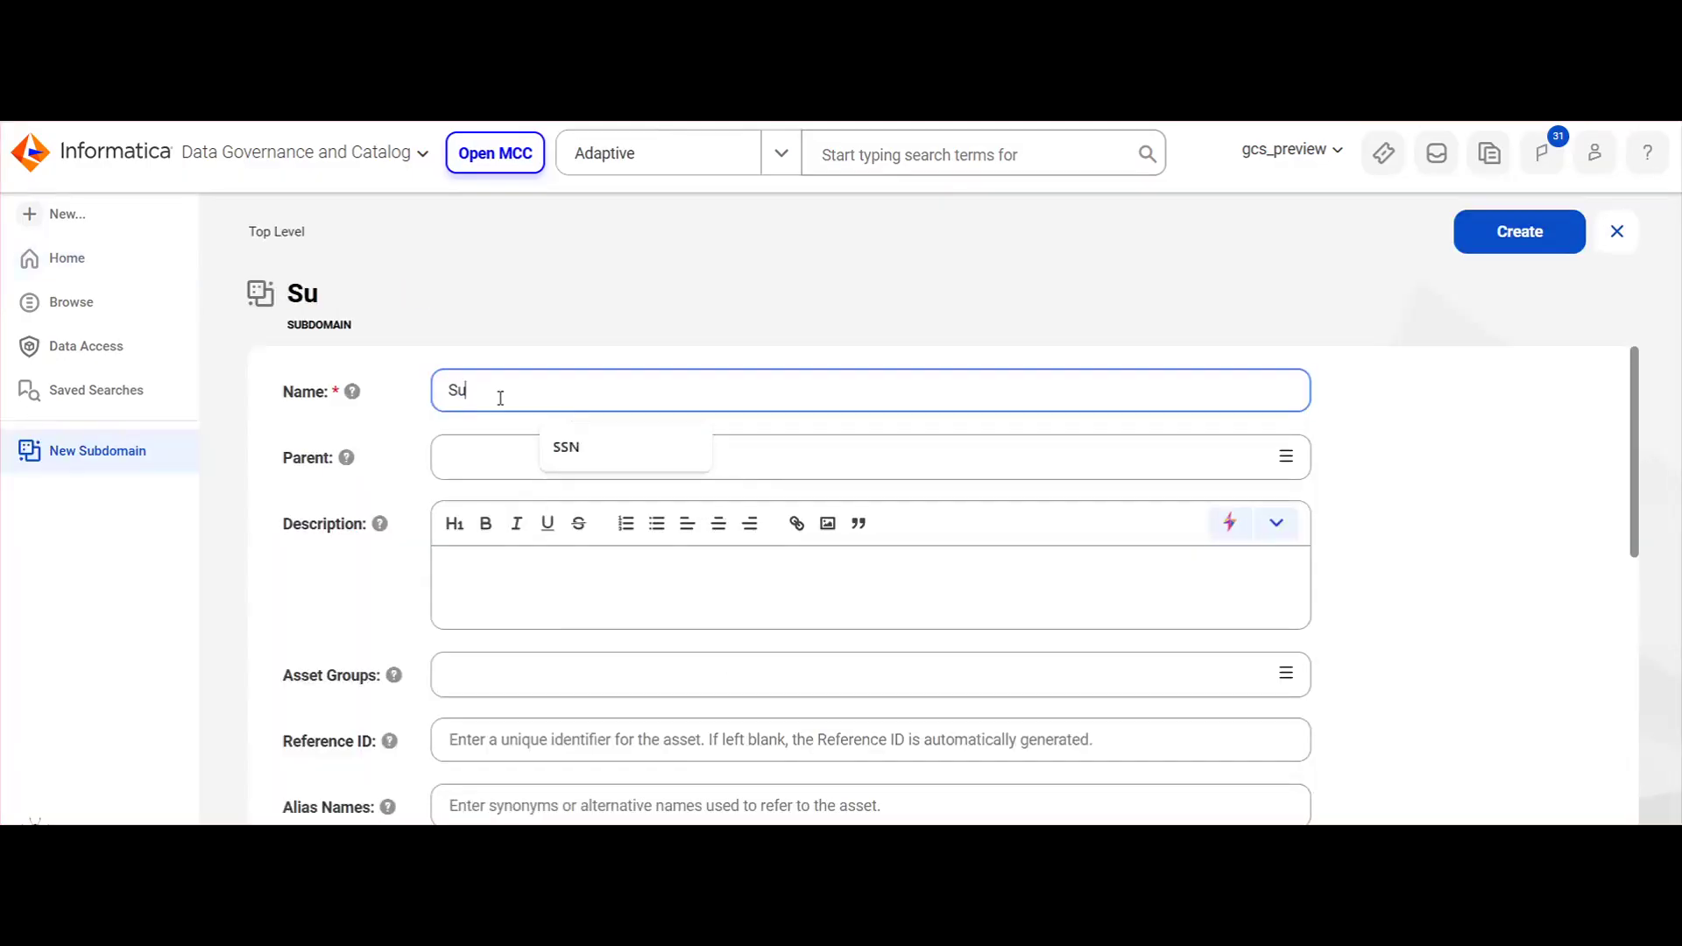
type("bdomain _test")
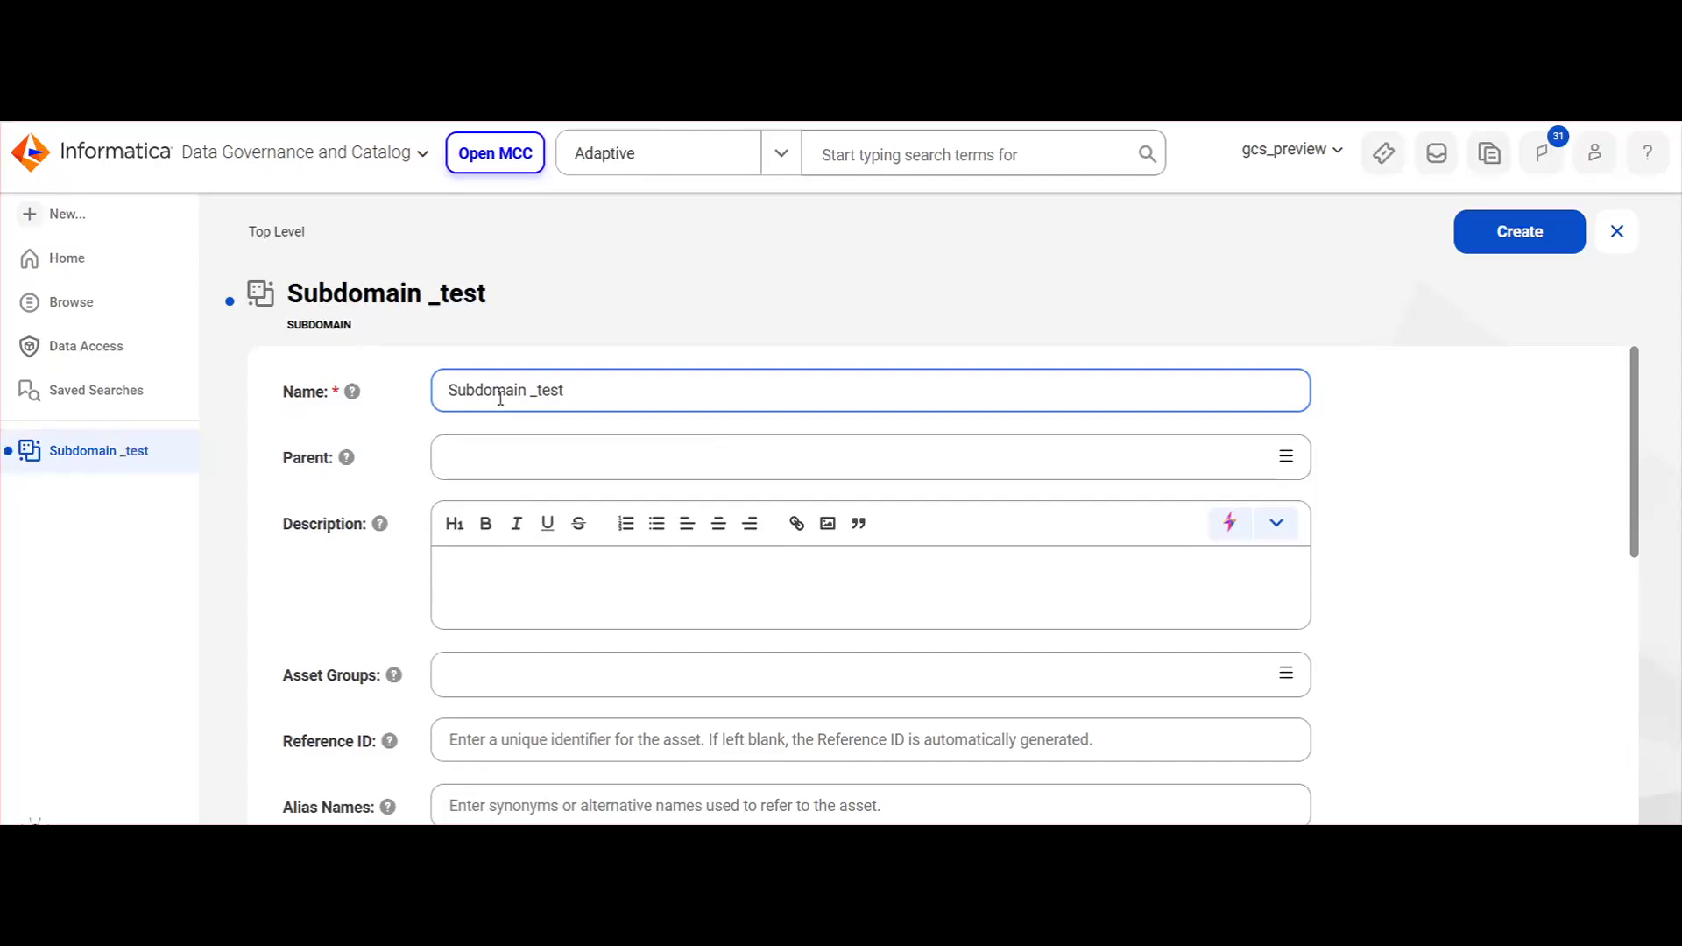
scroll(676, 604, "down", 10)
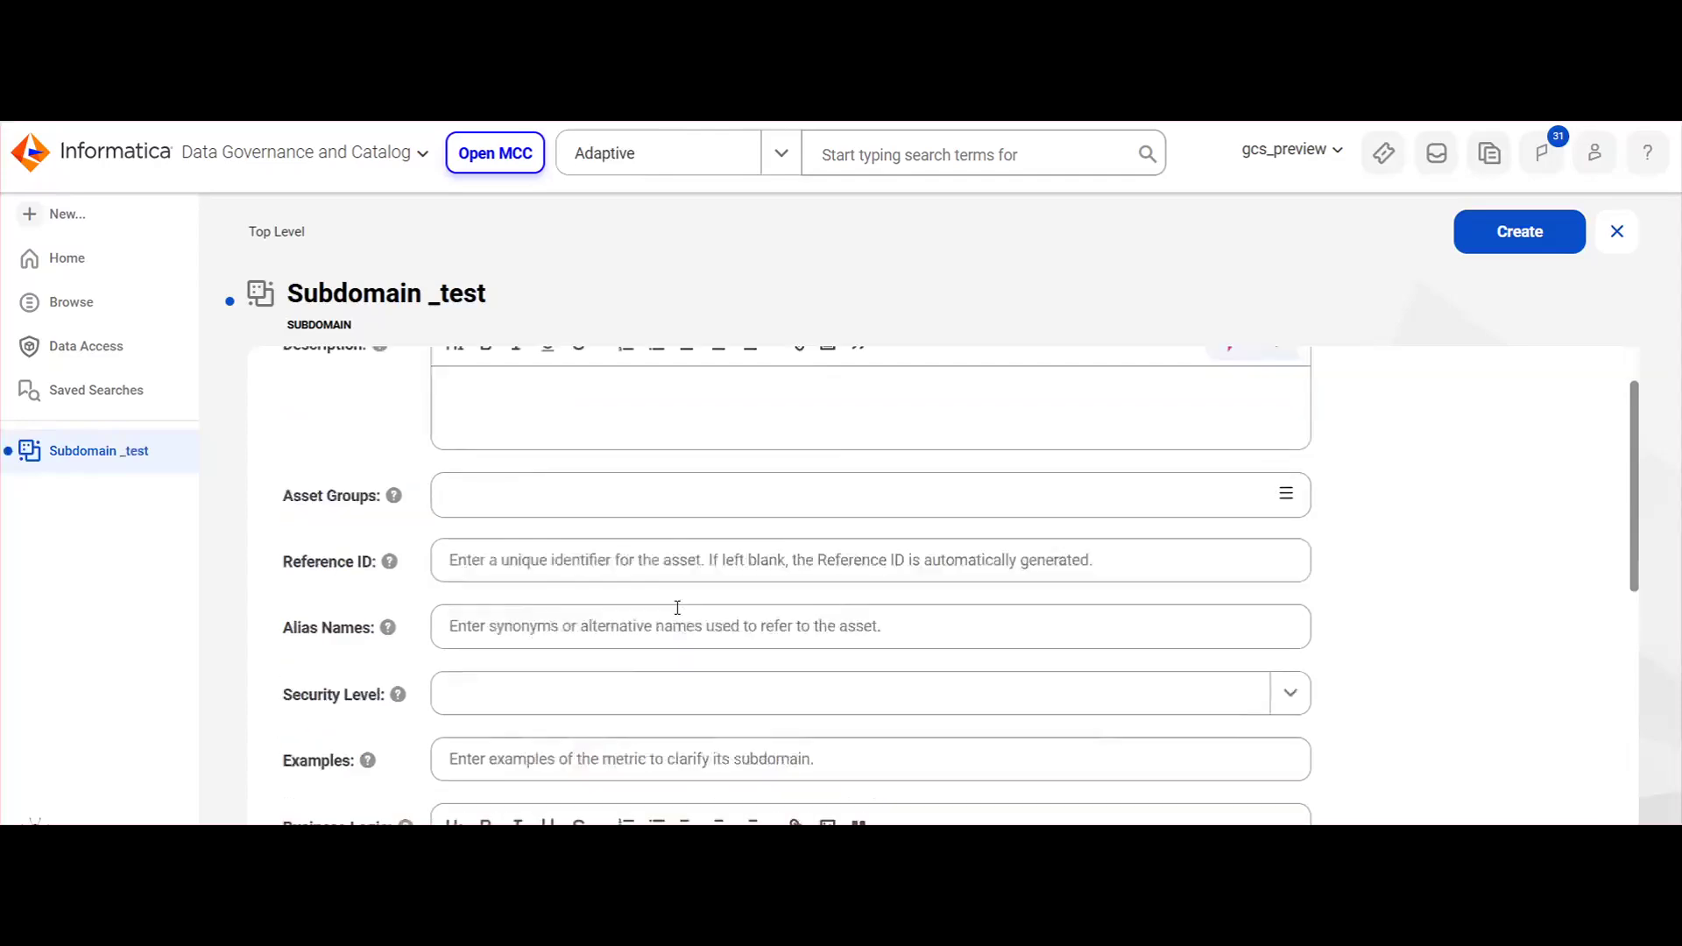
- Accept the Governance Owner and Governance Administrator stakeholders and create Subdomain _test as a Draft
left_click(1006, 649)
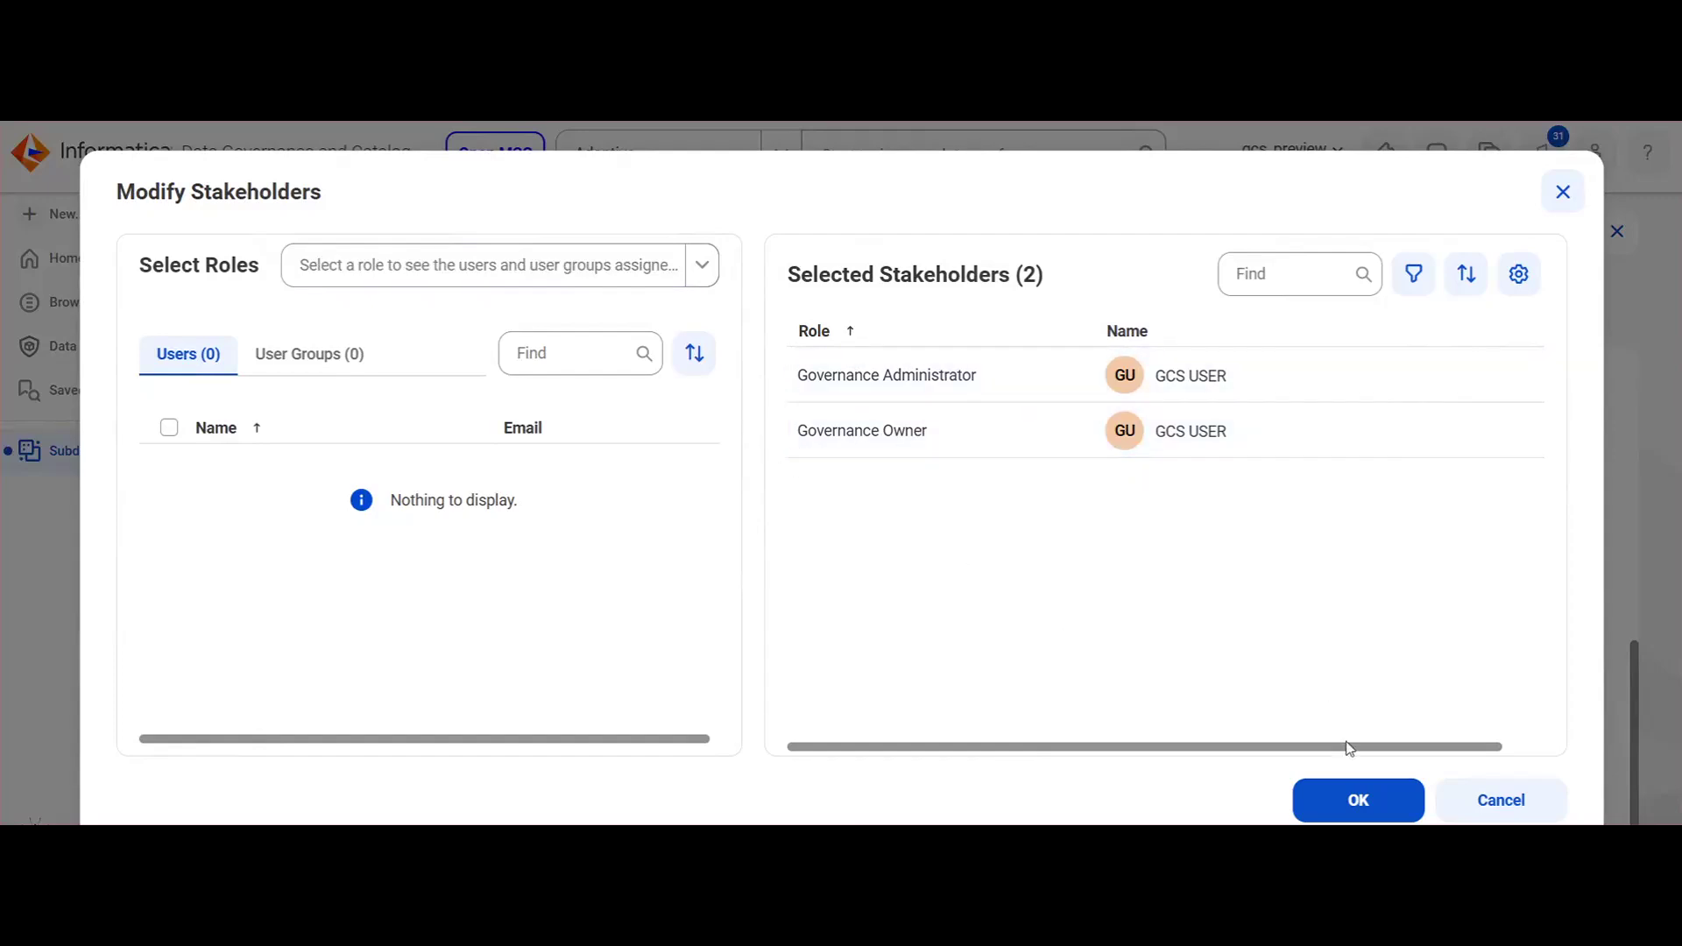
left_click(1360, 800)
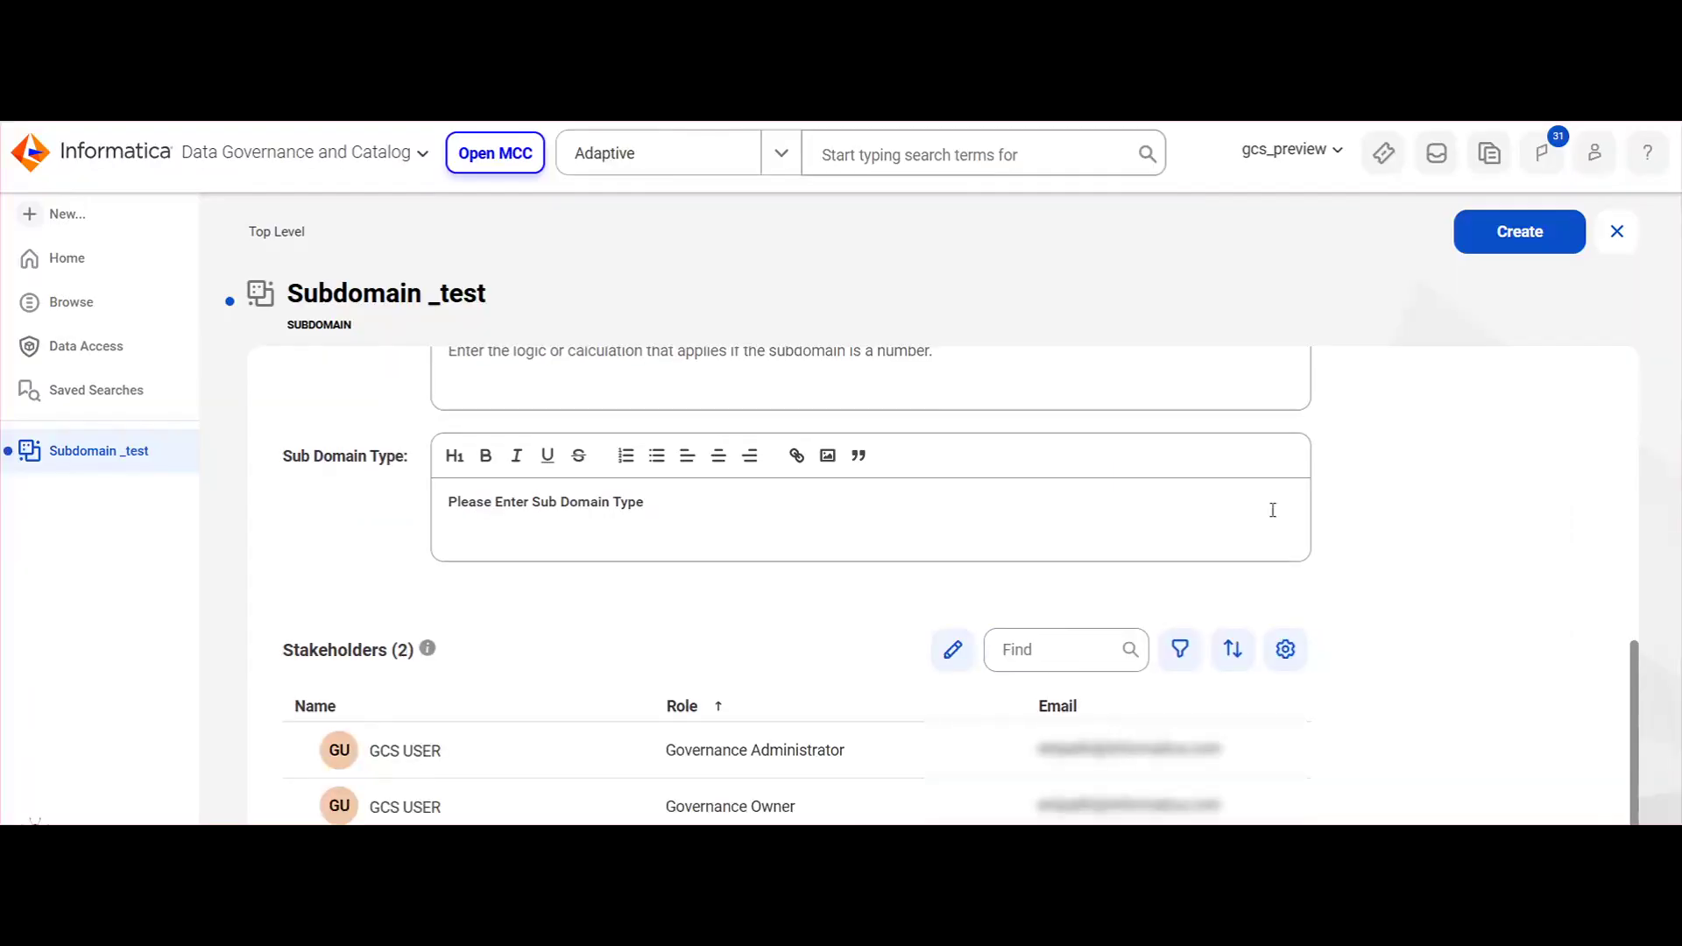
left_click(1514, 241)
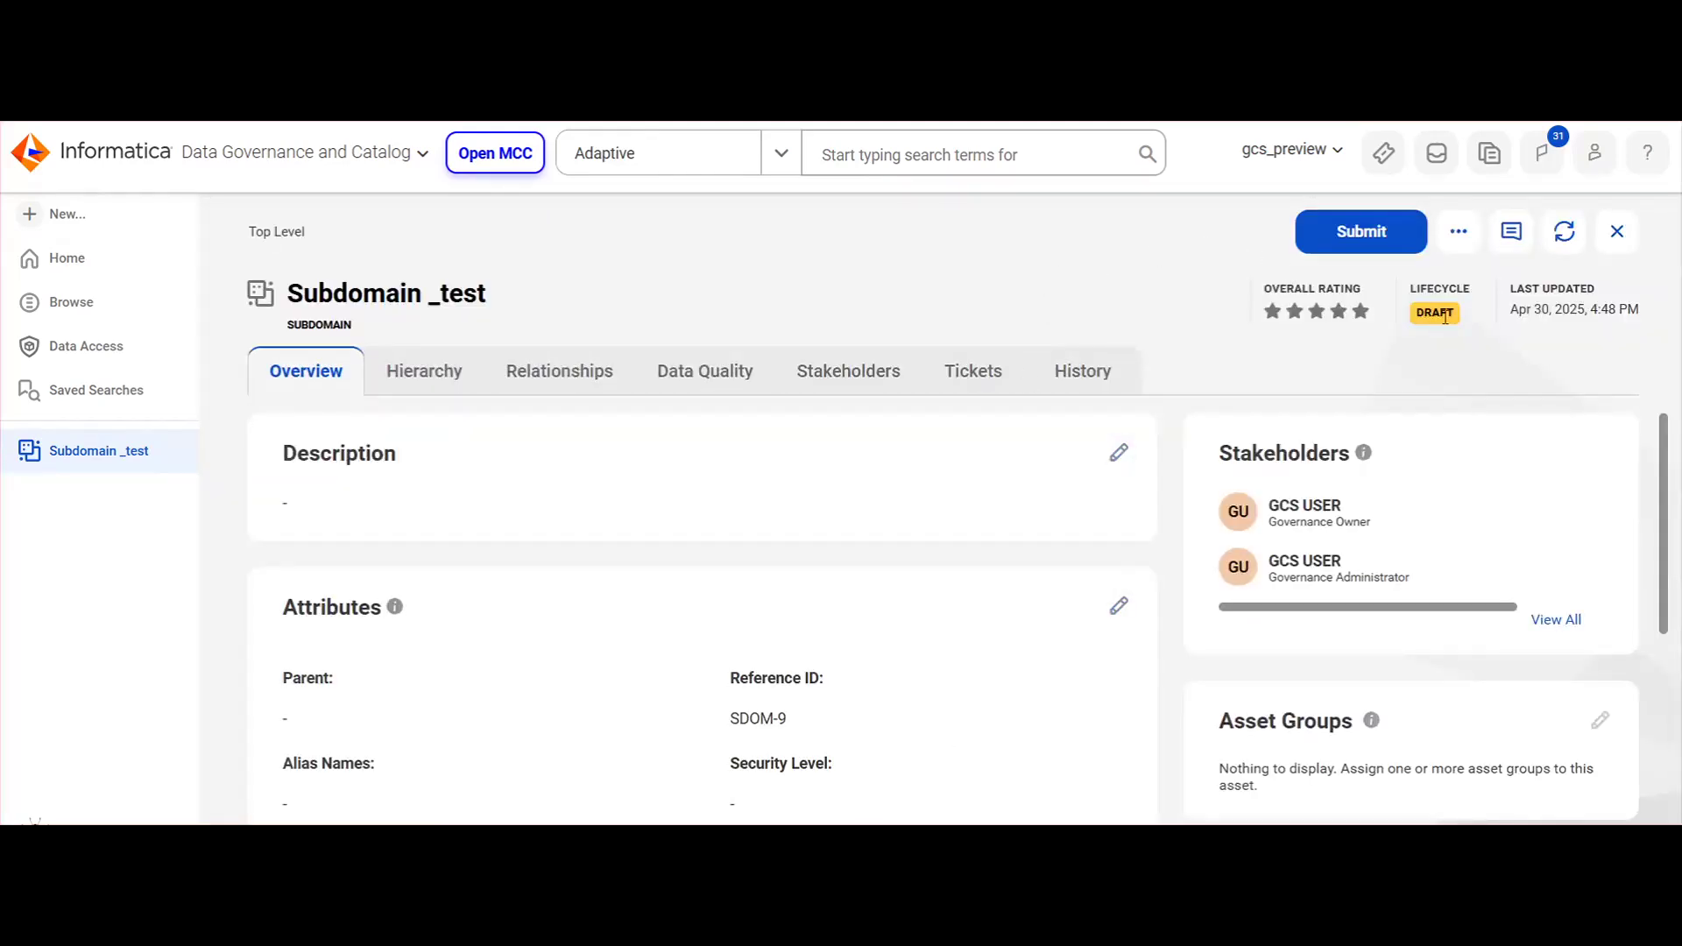
- Submit Subdomain _test for approval and view its Approval Request for Create ticket
left_click(1350, 244)
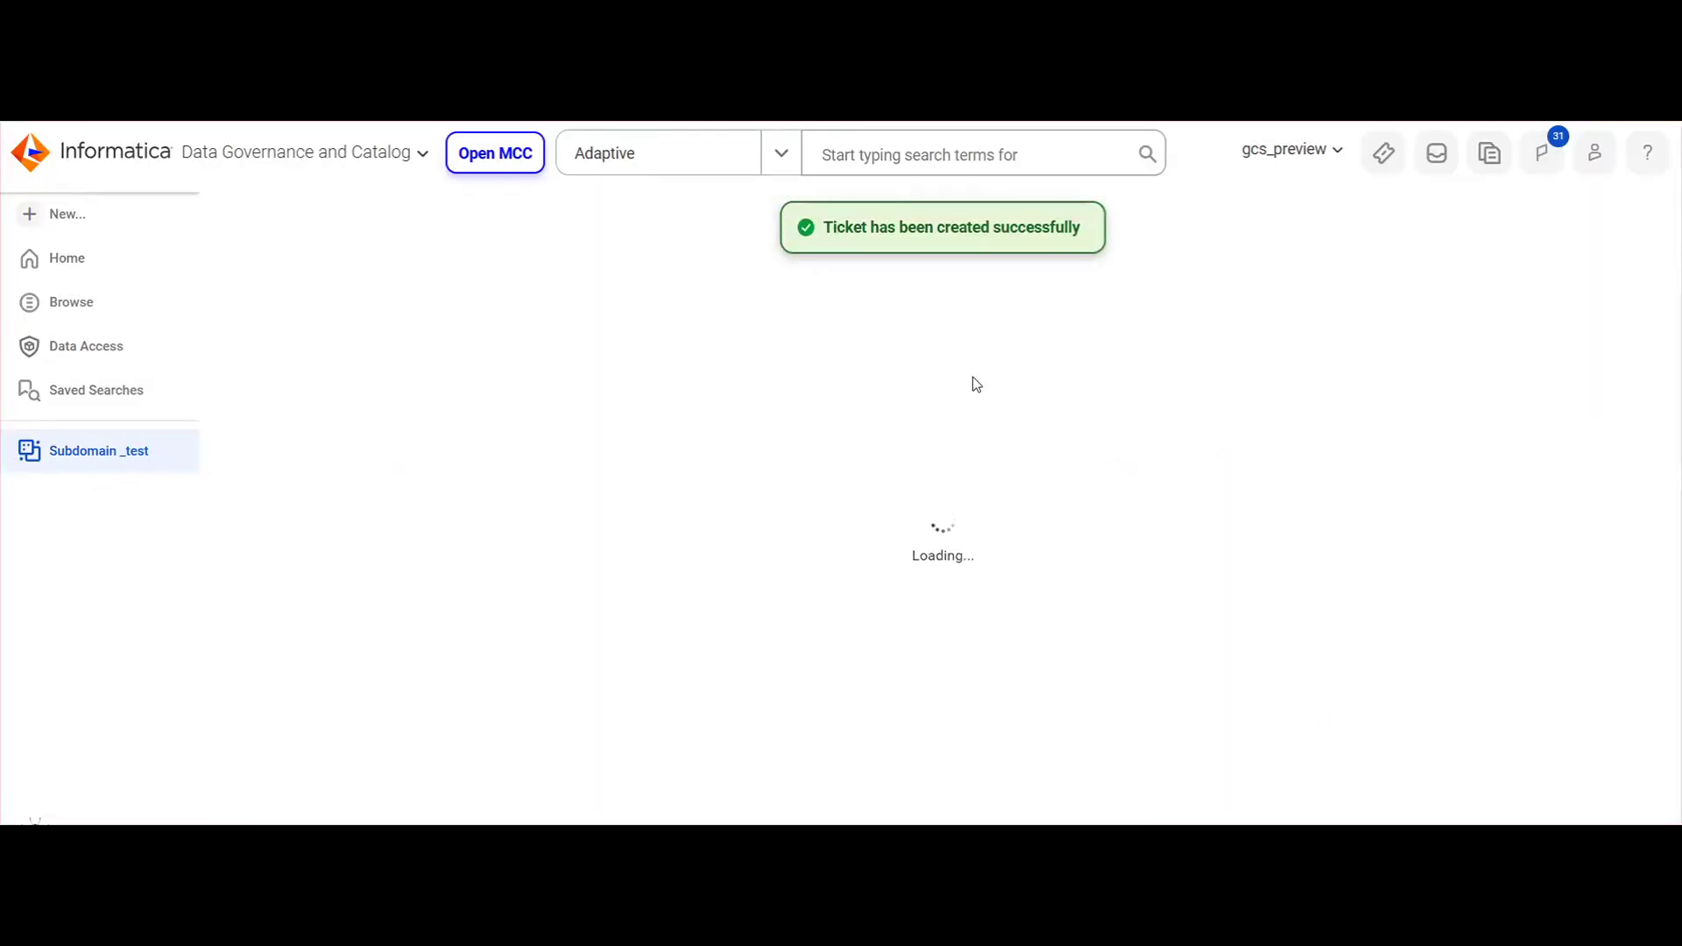
left_click(973, 379)
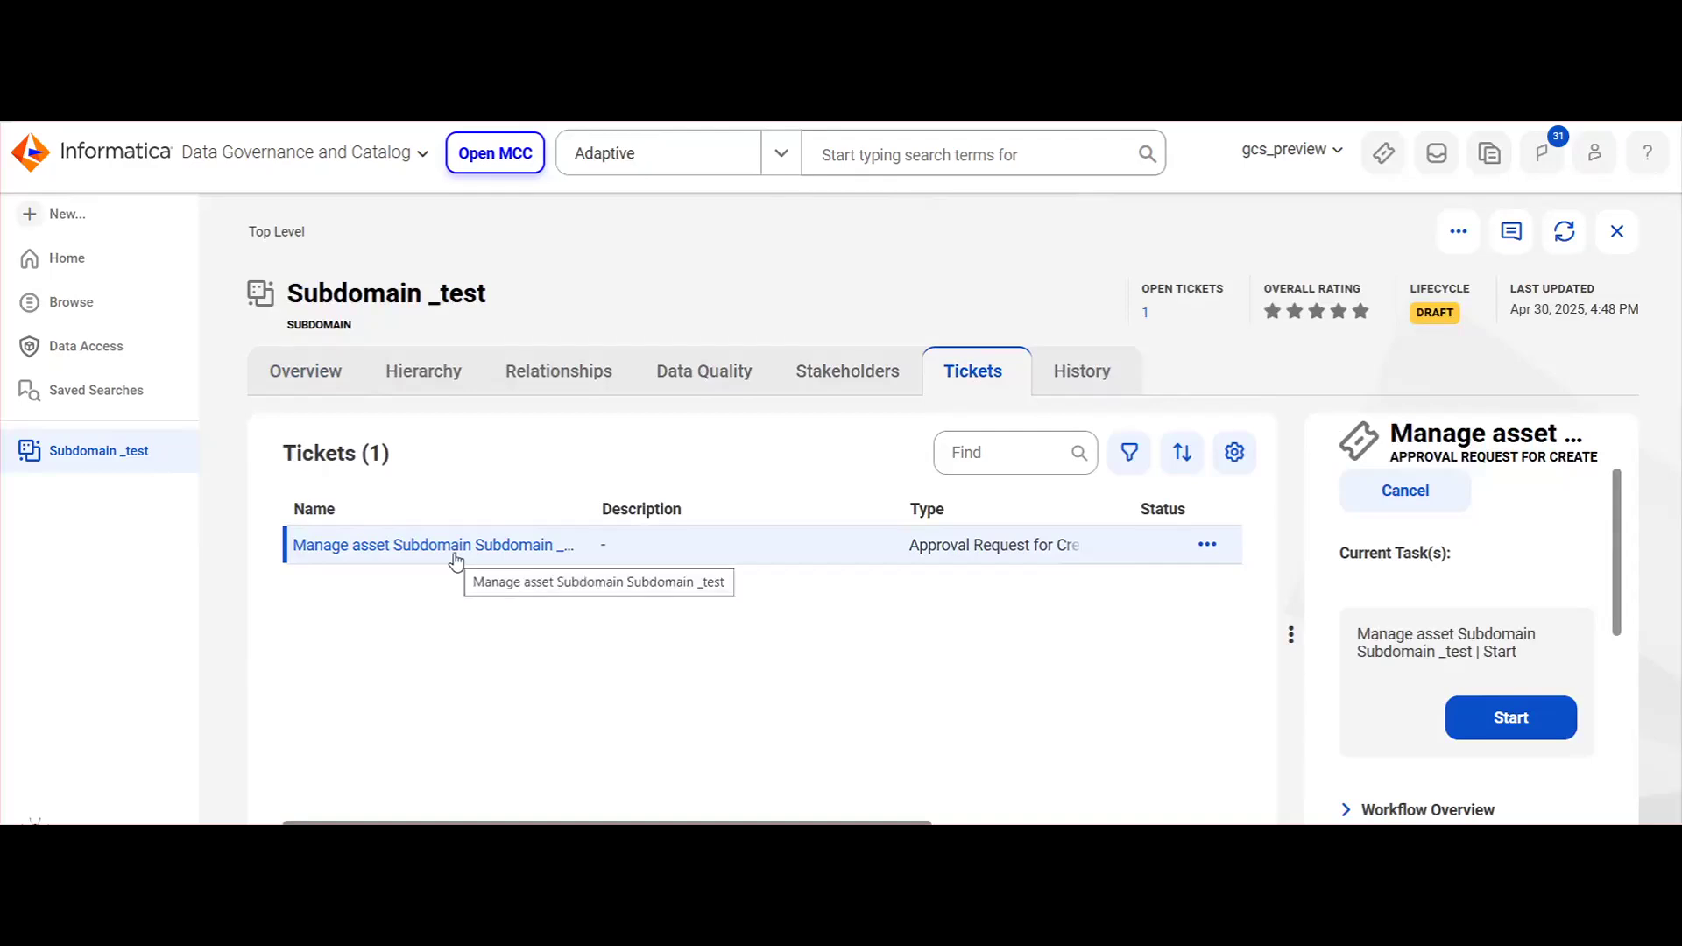
- Open the Subdomain _test approval ticket, start its workflow and list the Decision Request actions
left_click(454, 556)
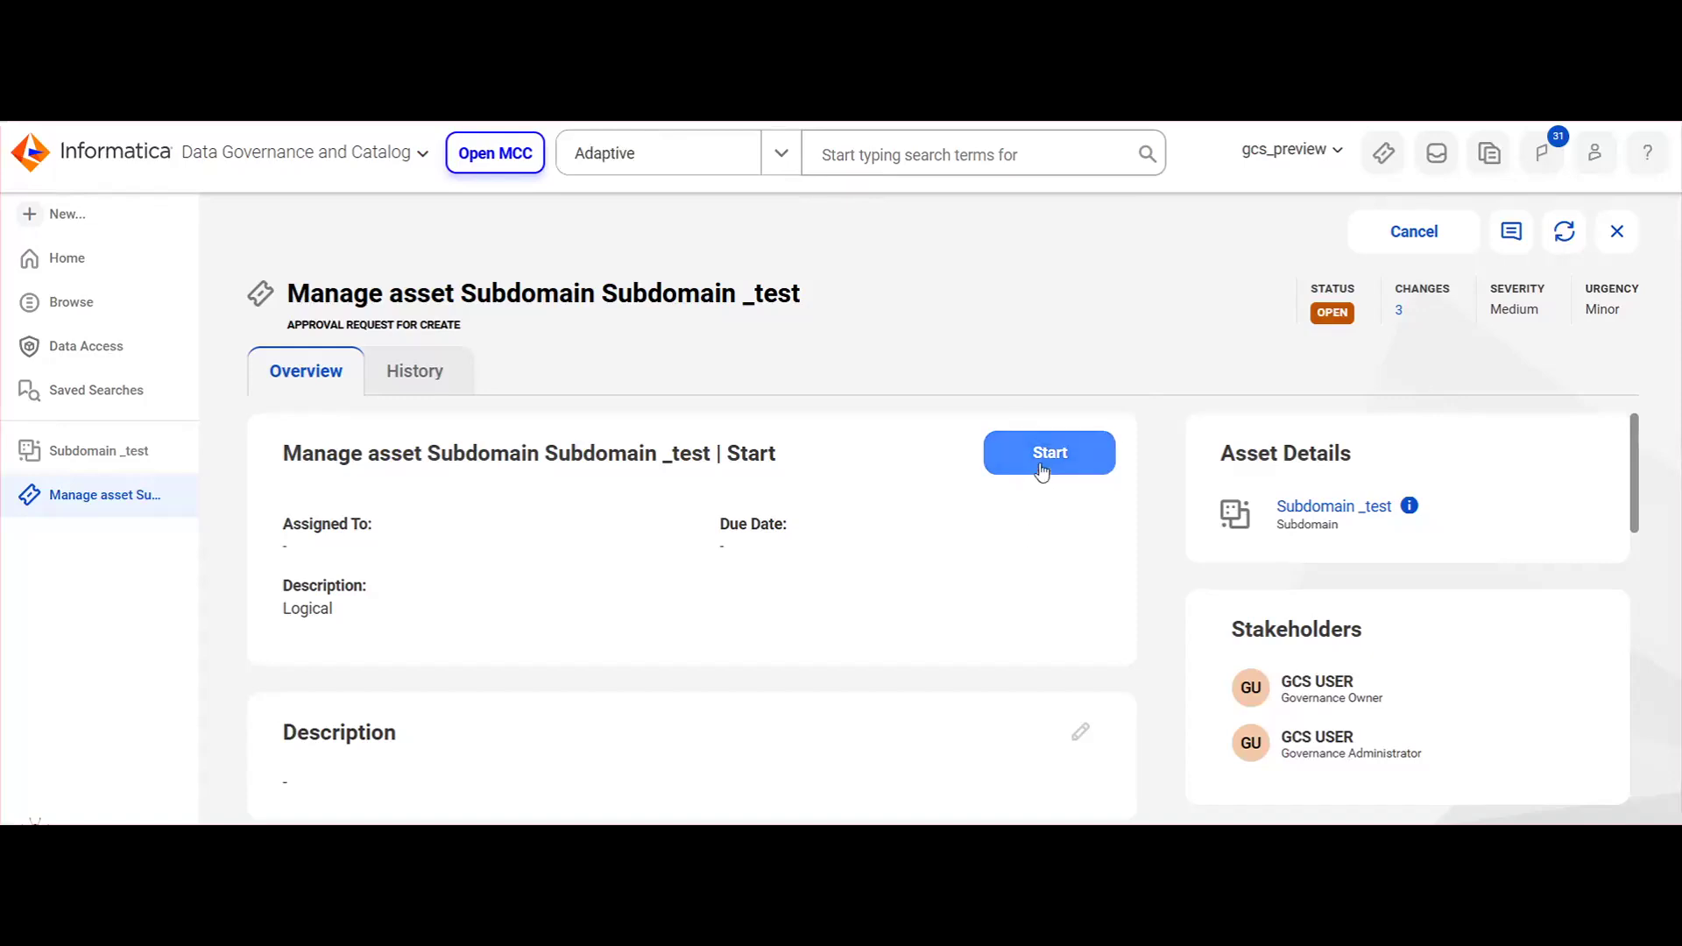
left_click(1041, 471)
left_click(985, 601)
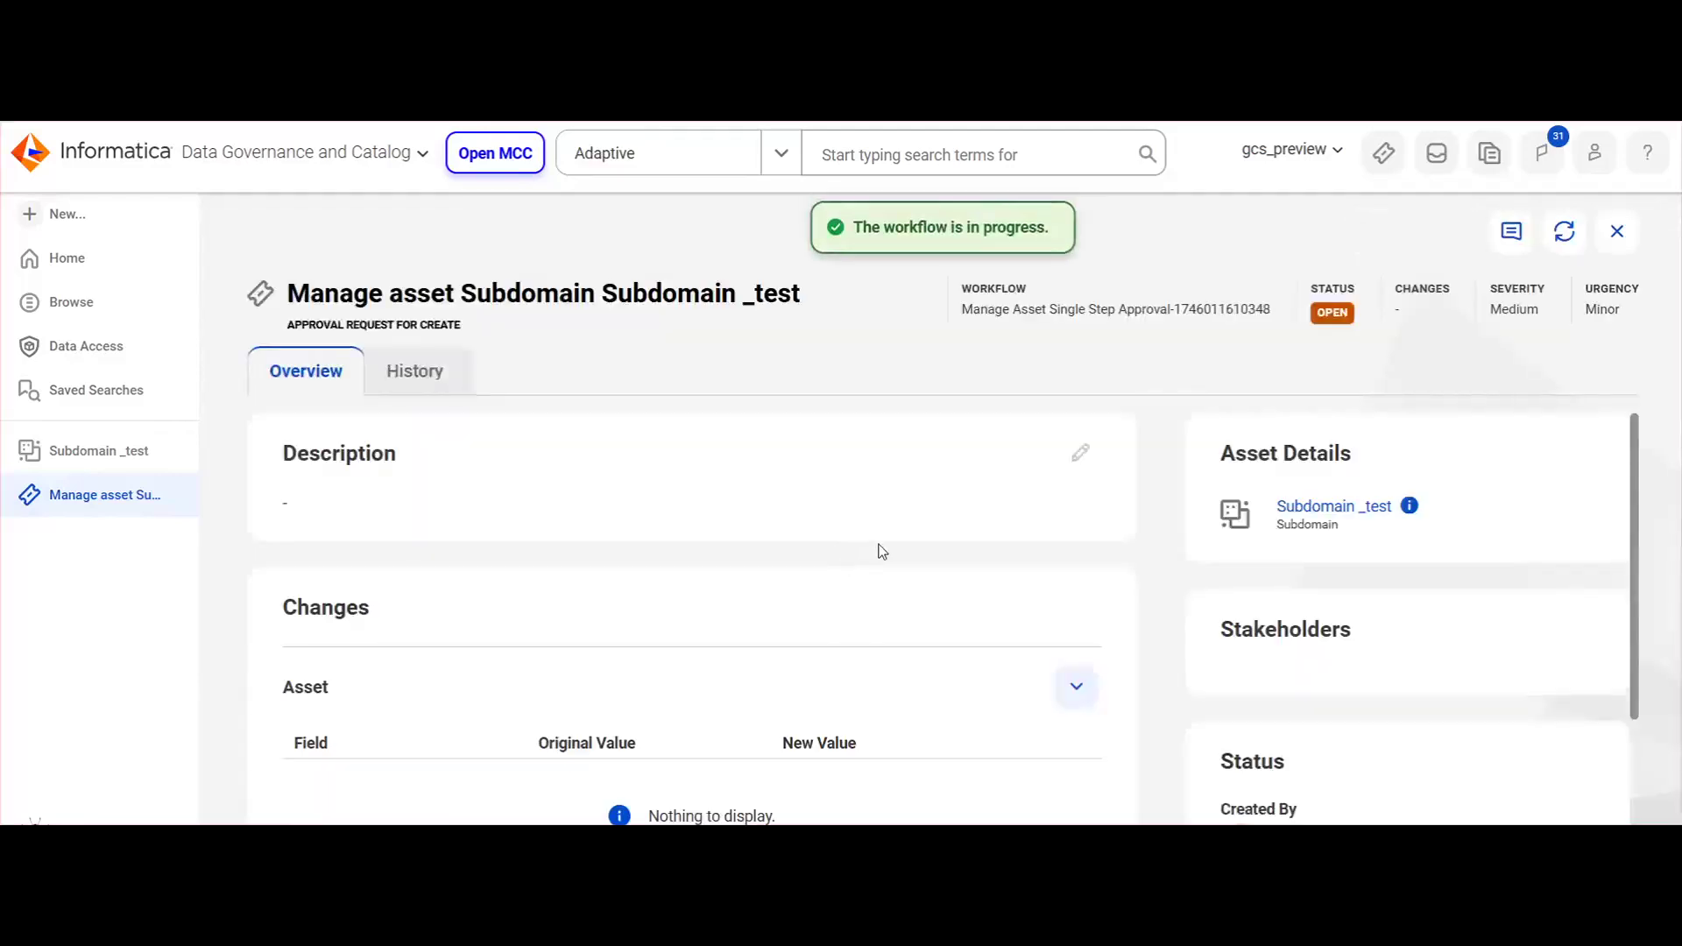
scroll(953, 541, "down", 2)
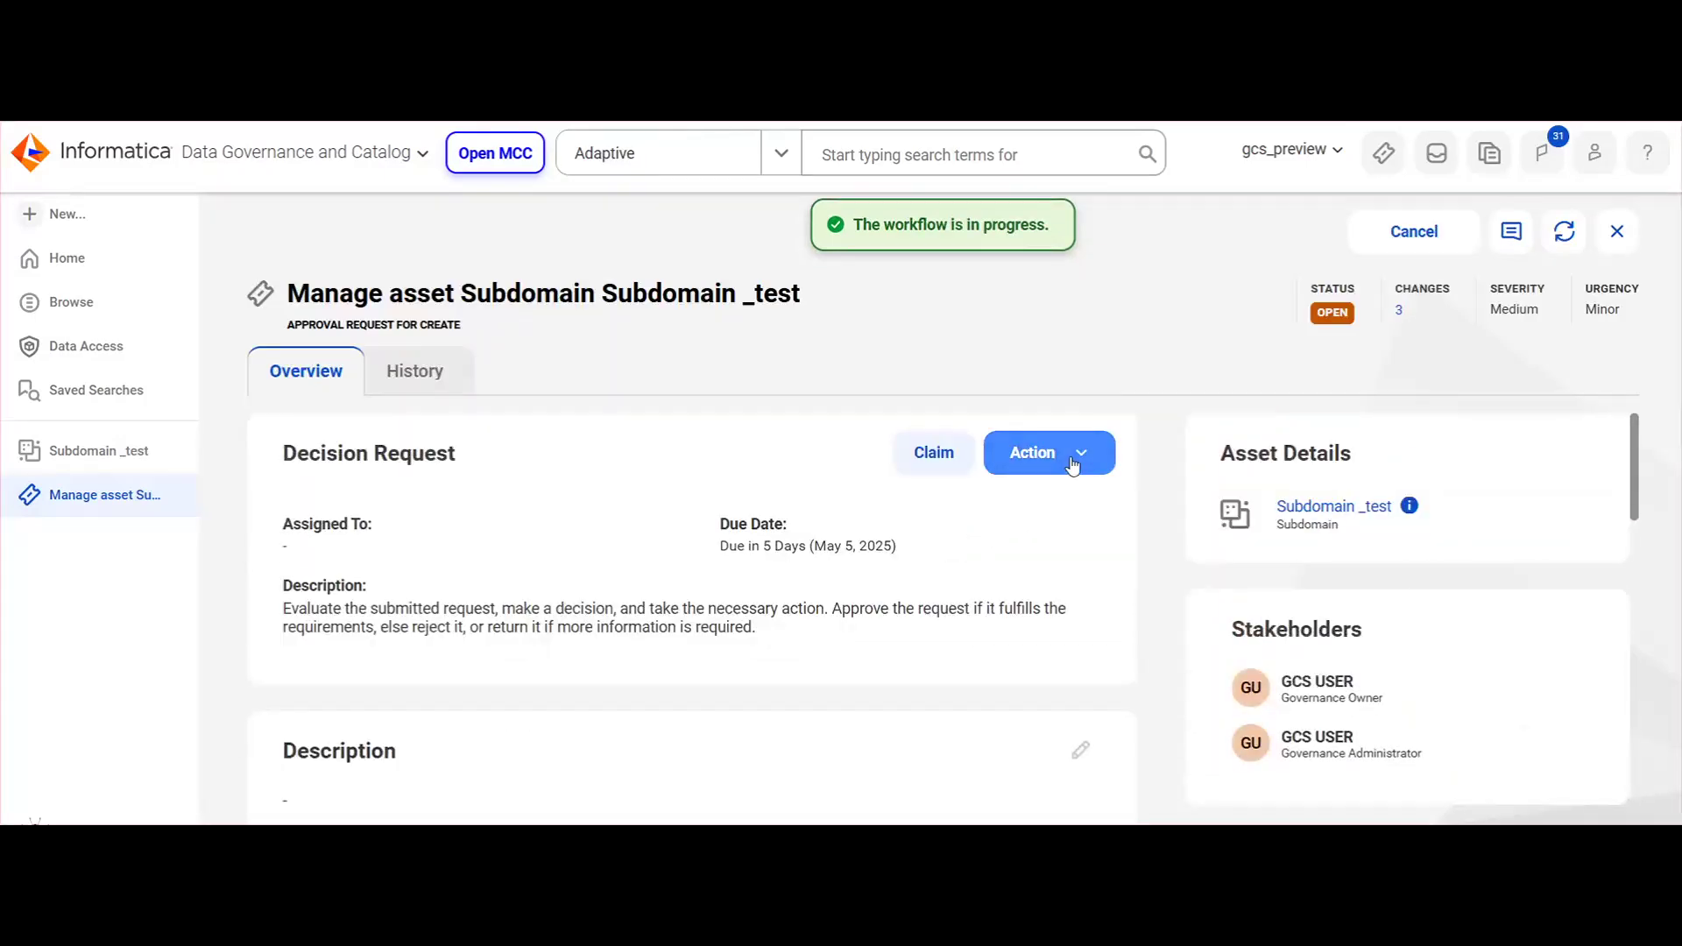
left_click(1074, 464)
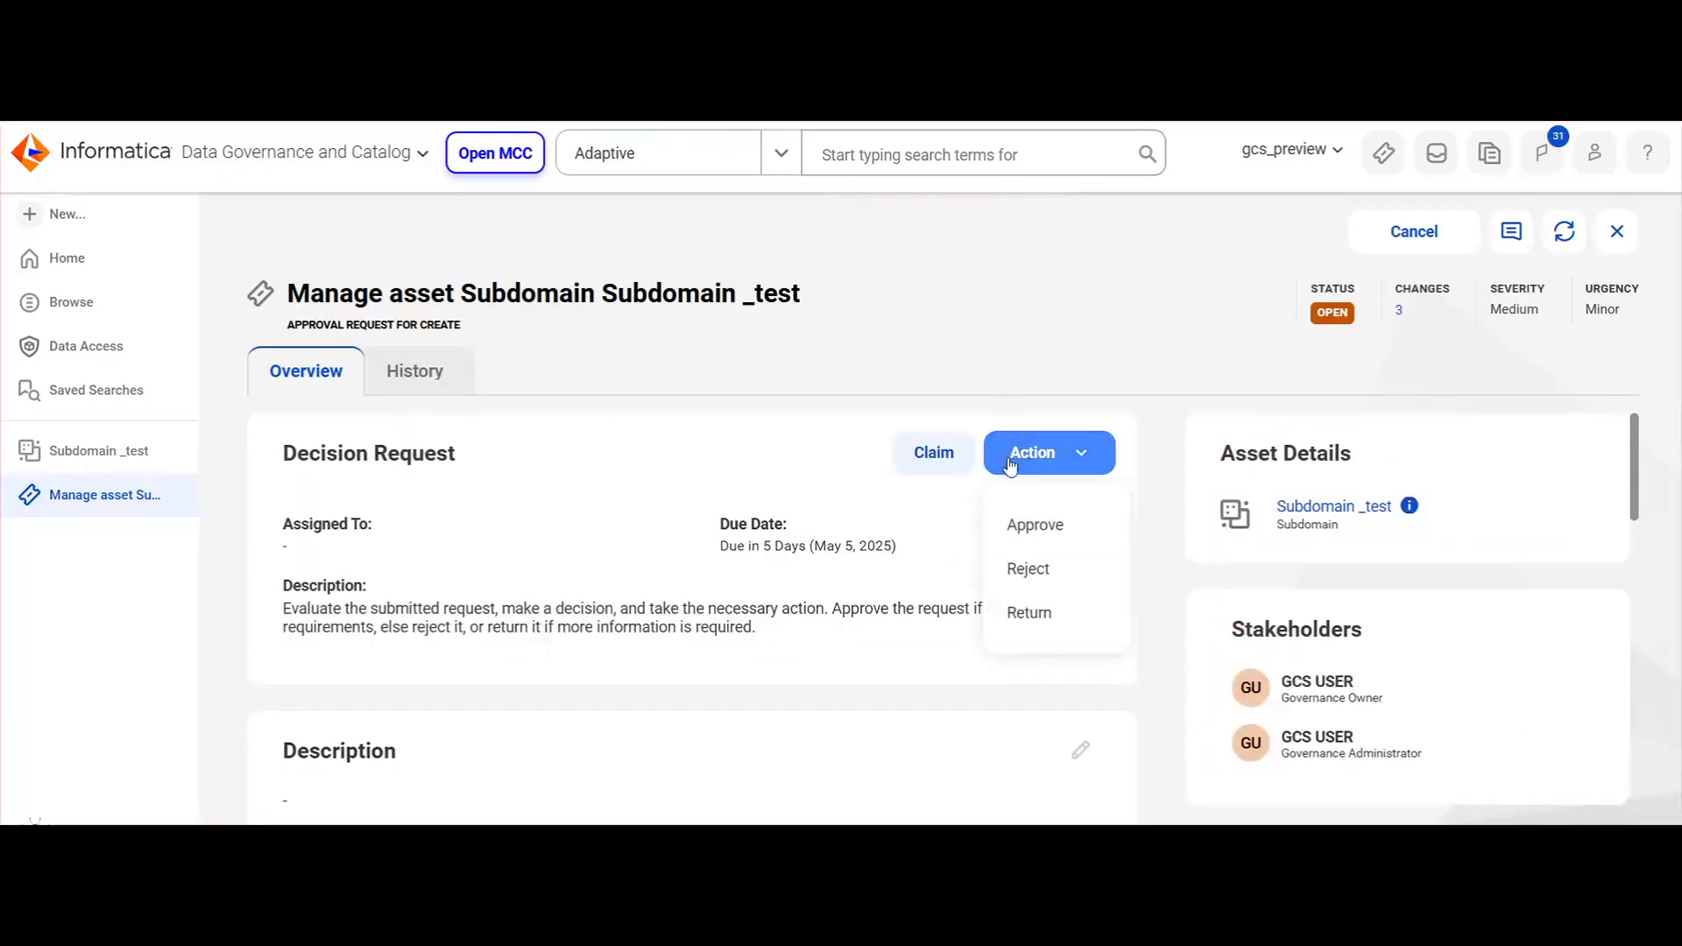
- Refresh the Subdomain _test asset page, reopen its ticket, and approve the Decision Request
left_click(82, 451)
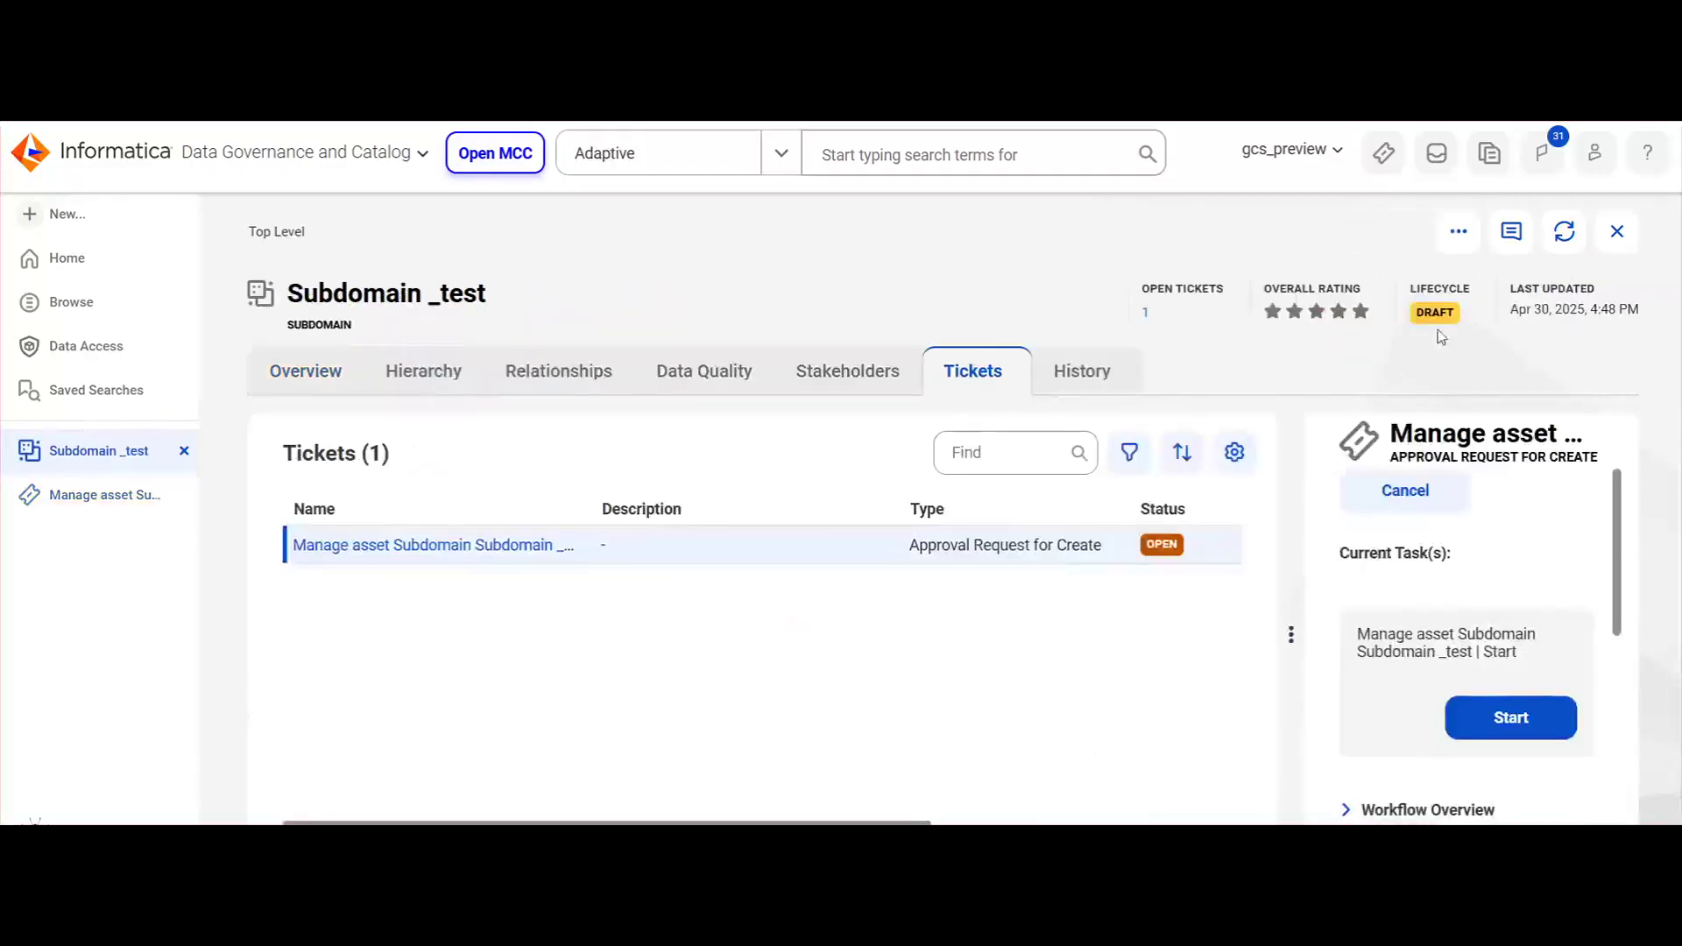
left_click(1565, 231)
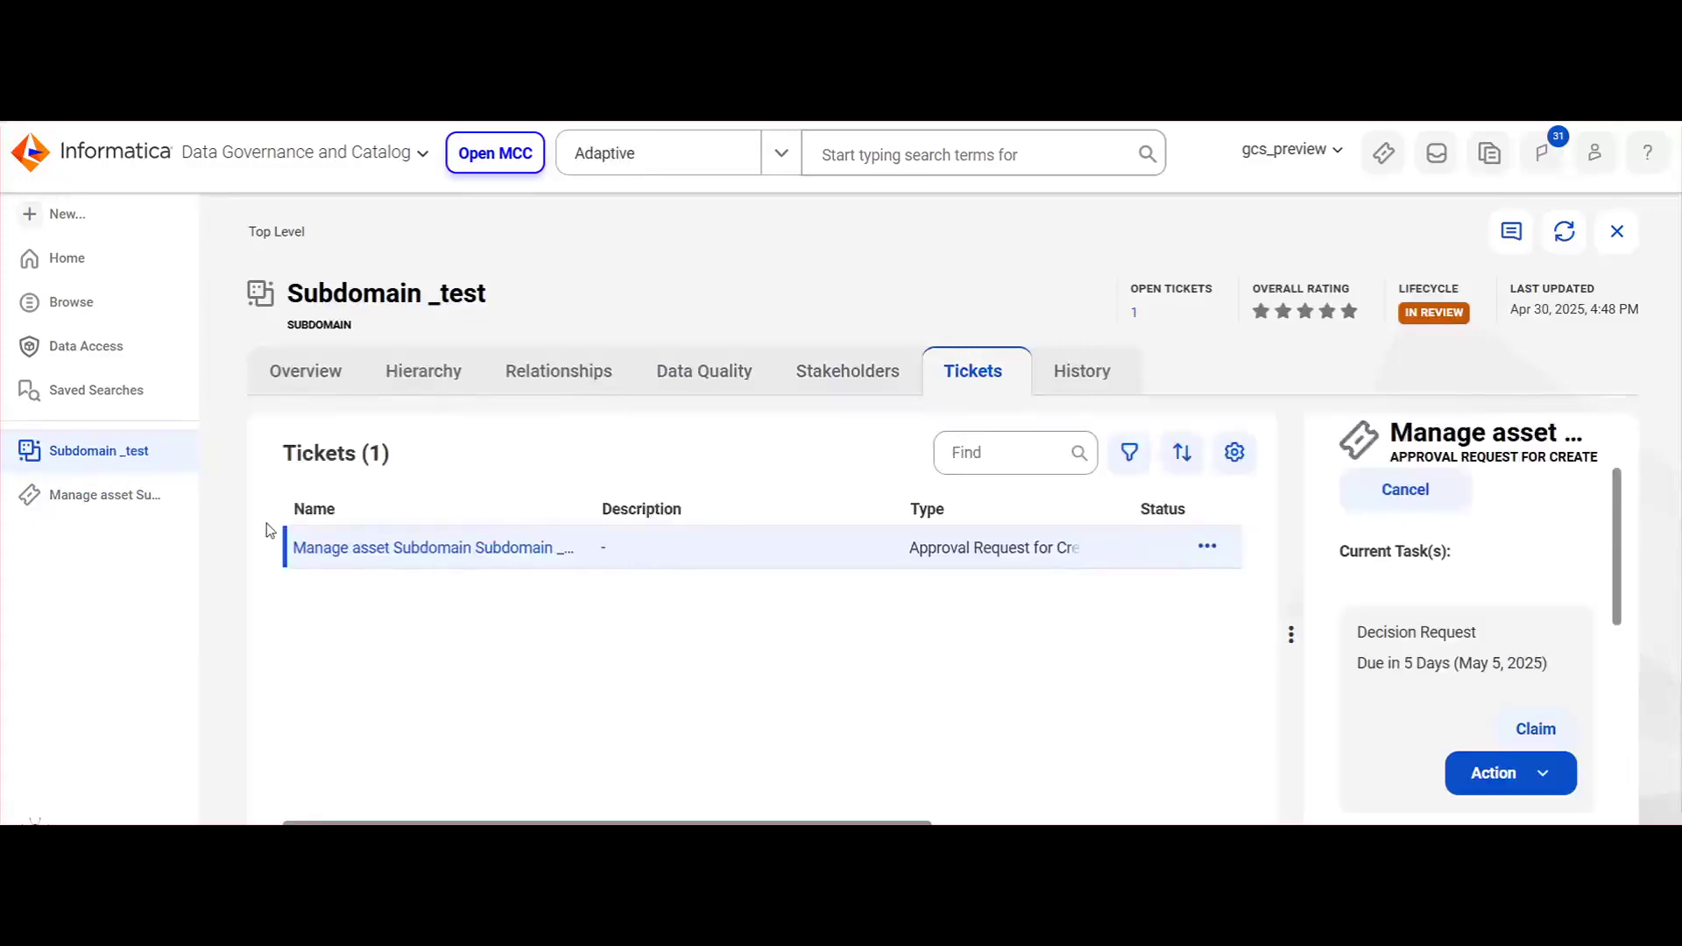
left_click(78, 496)
left_click(1078, 454)
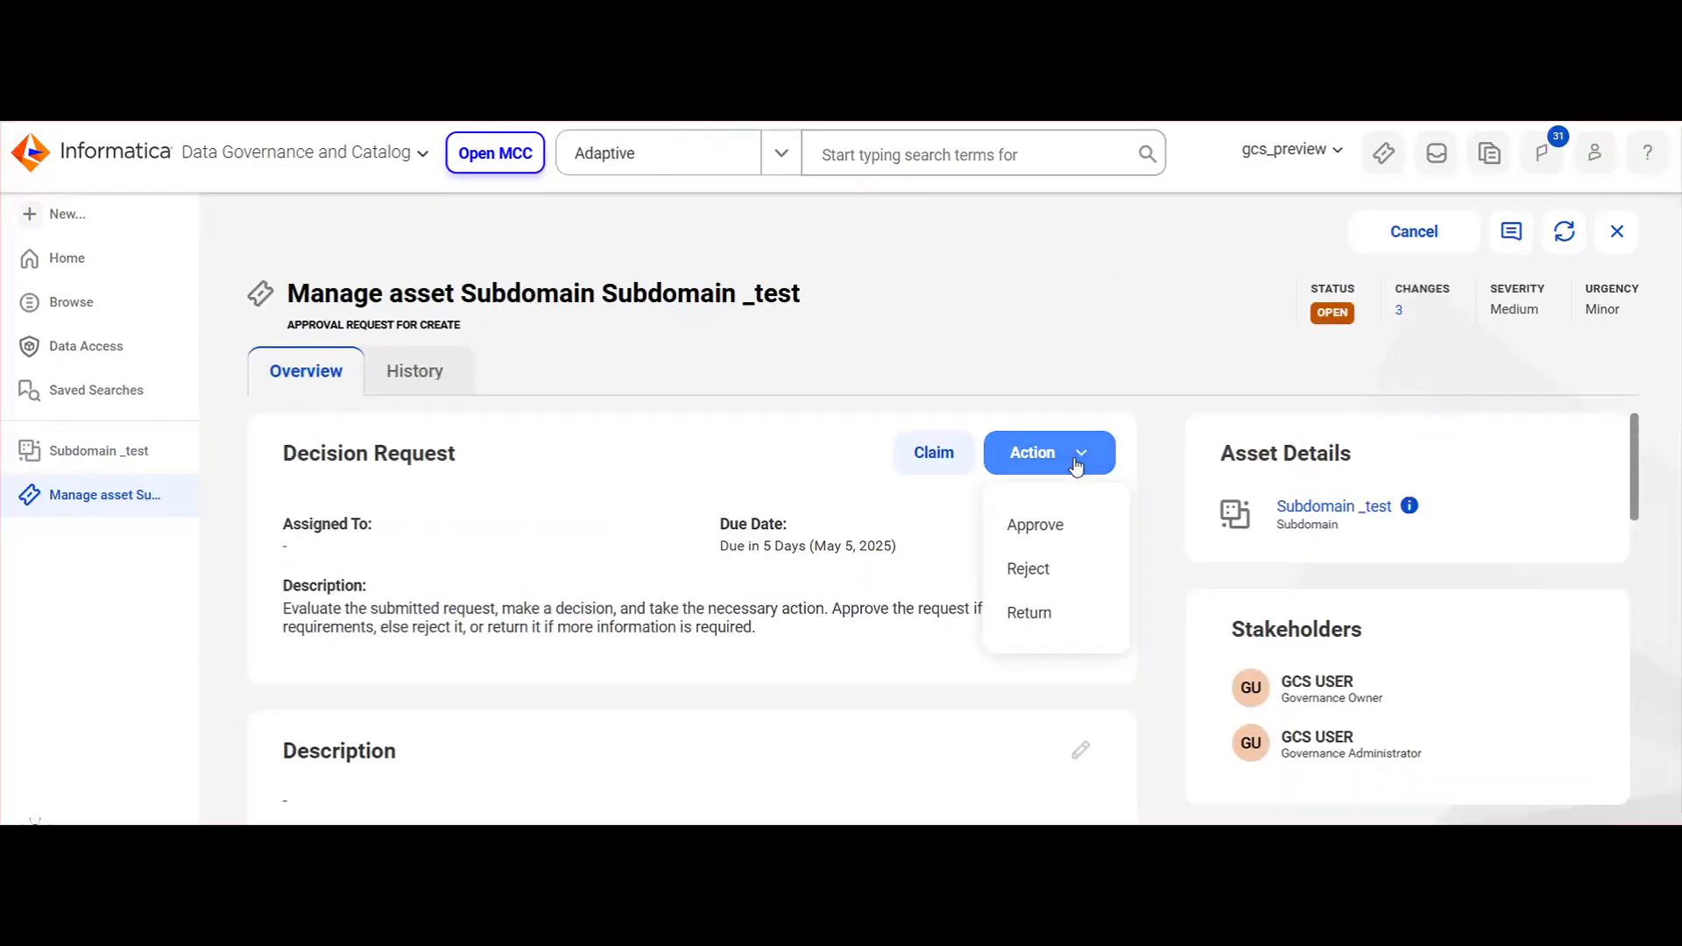
left_click(1064, 526)
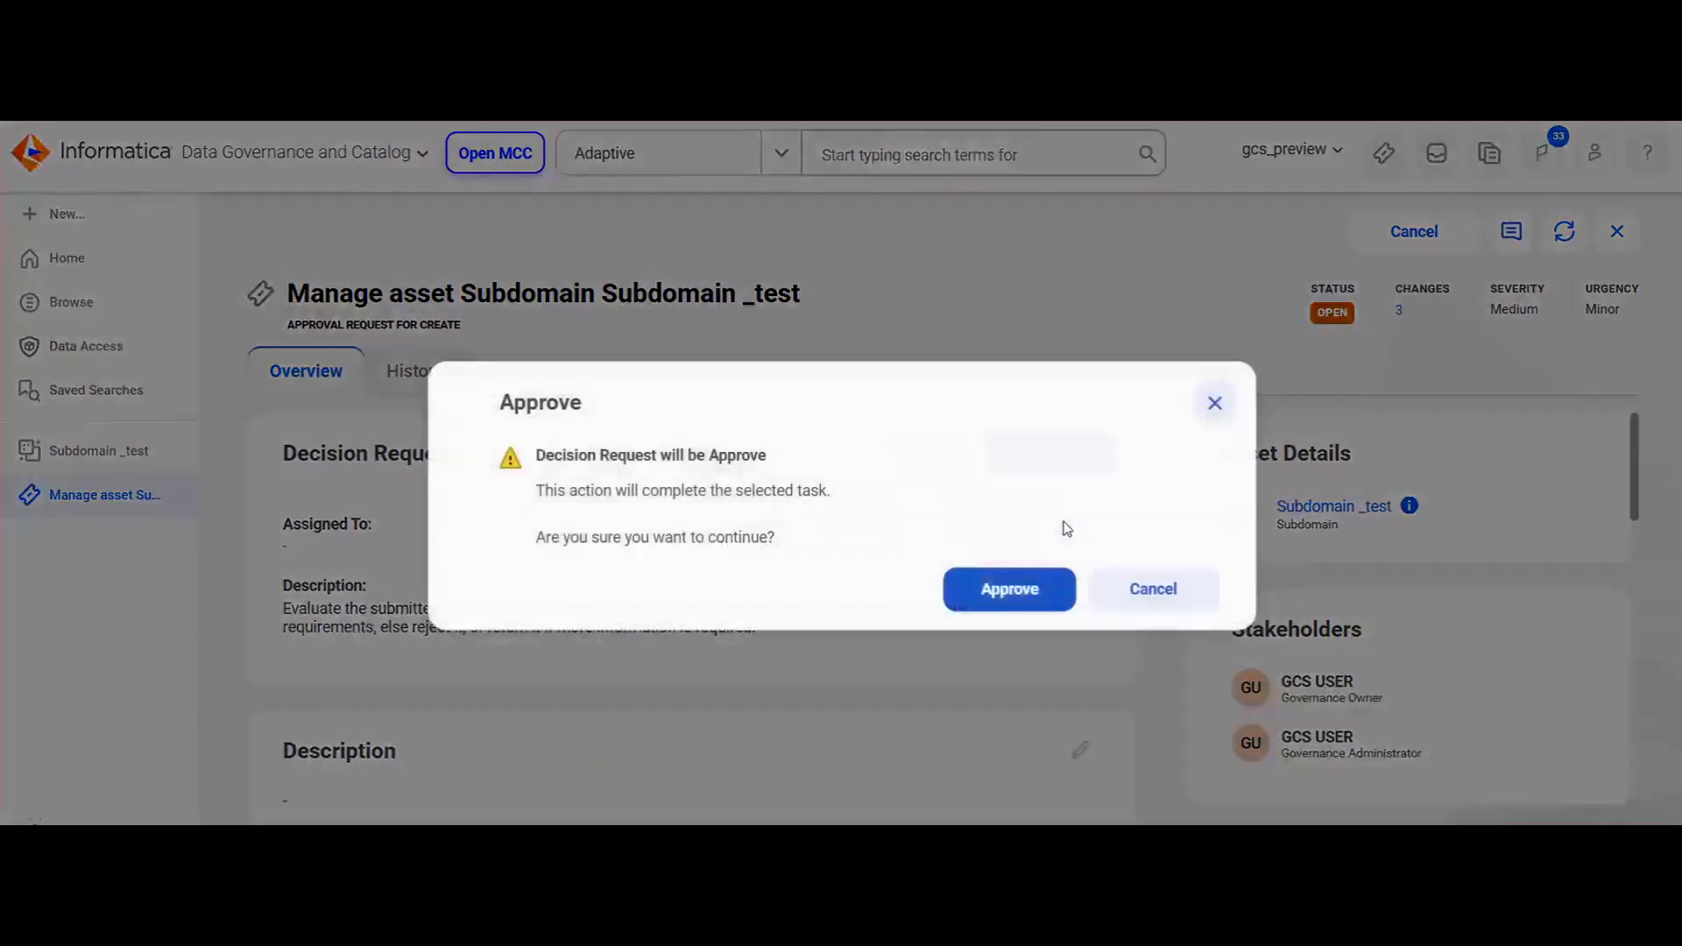
left_click(1017, 596)
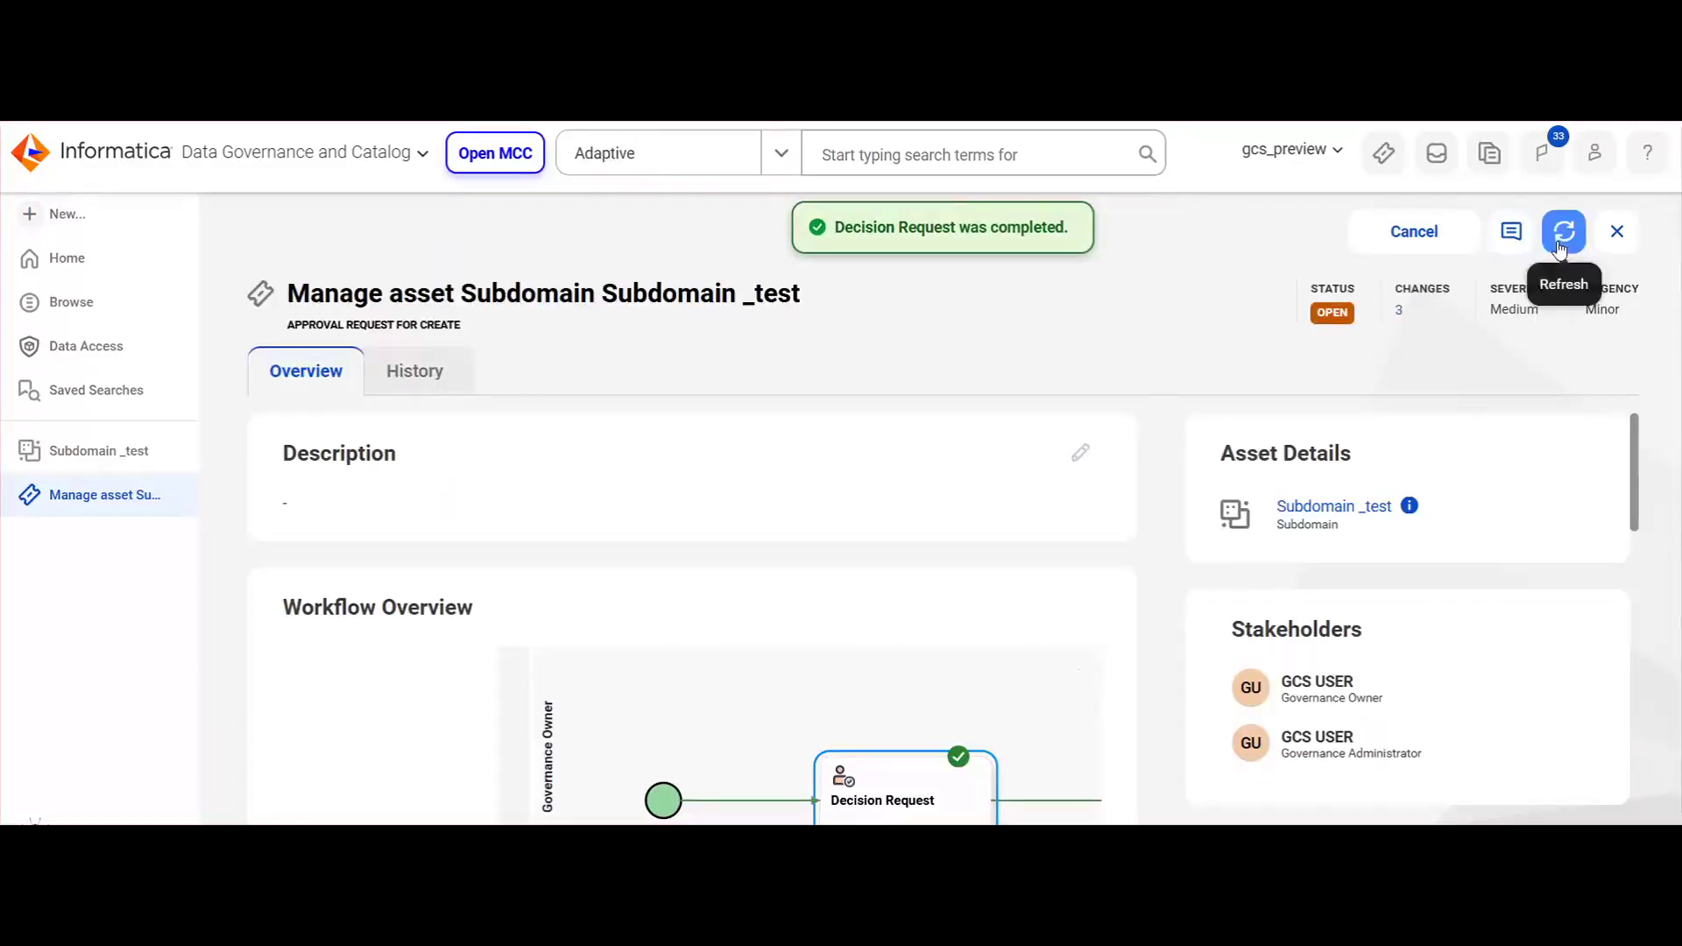
- Reload the Subdomain _test asset page to check its lifecycle and approval ticket status
left_click(55, 462)
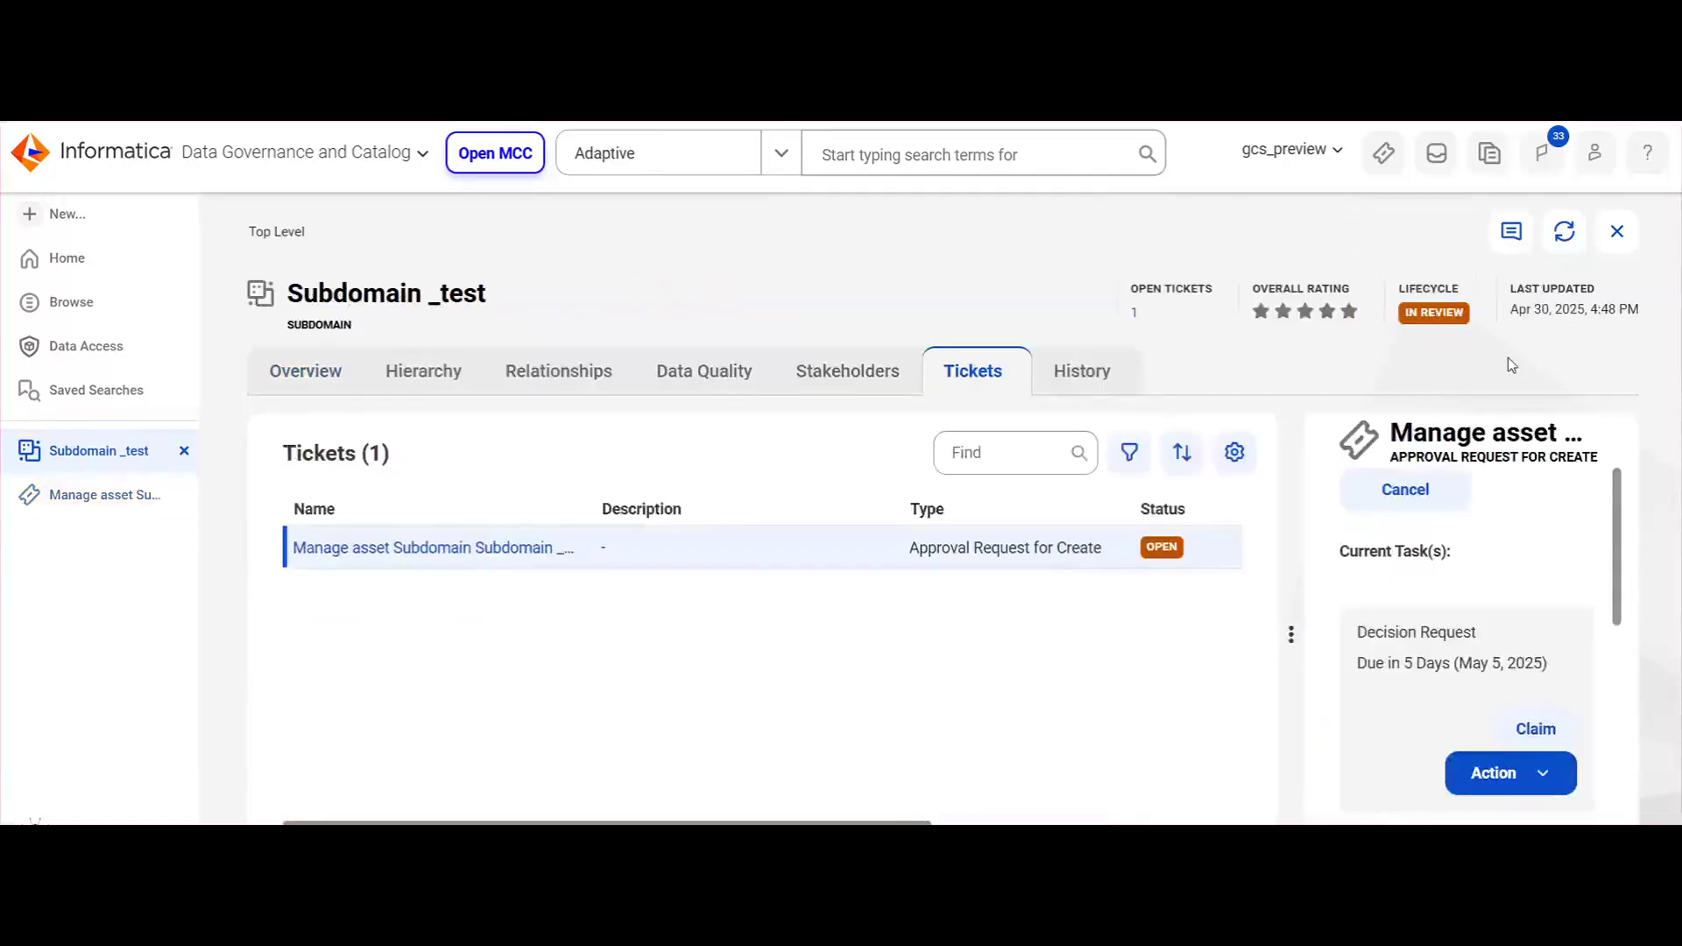
left_click(1565, 232)
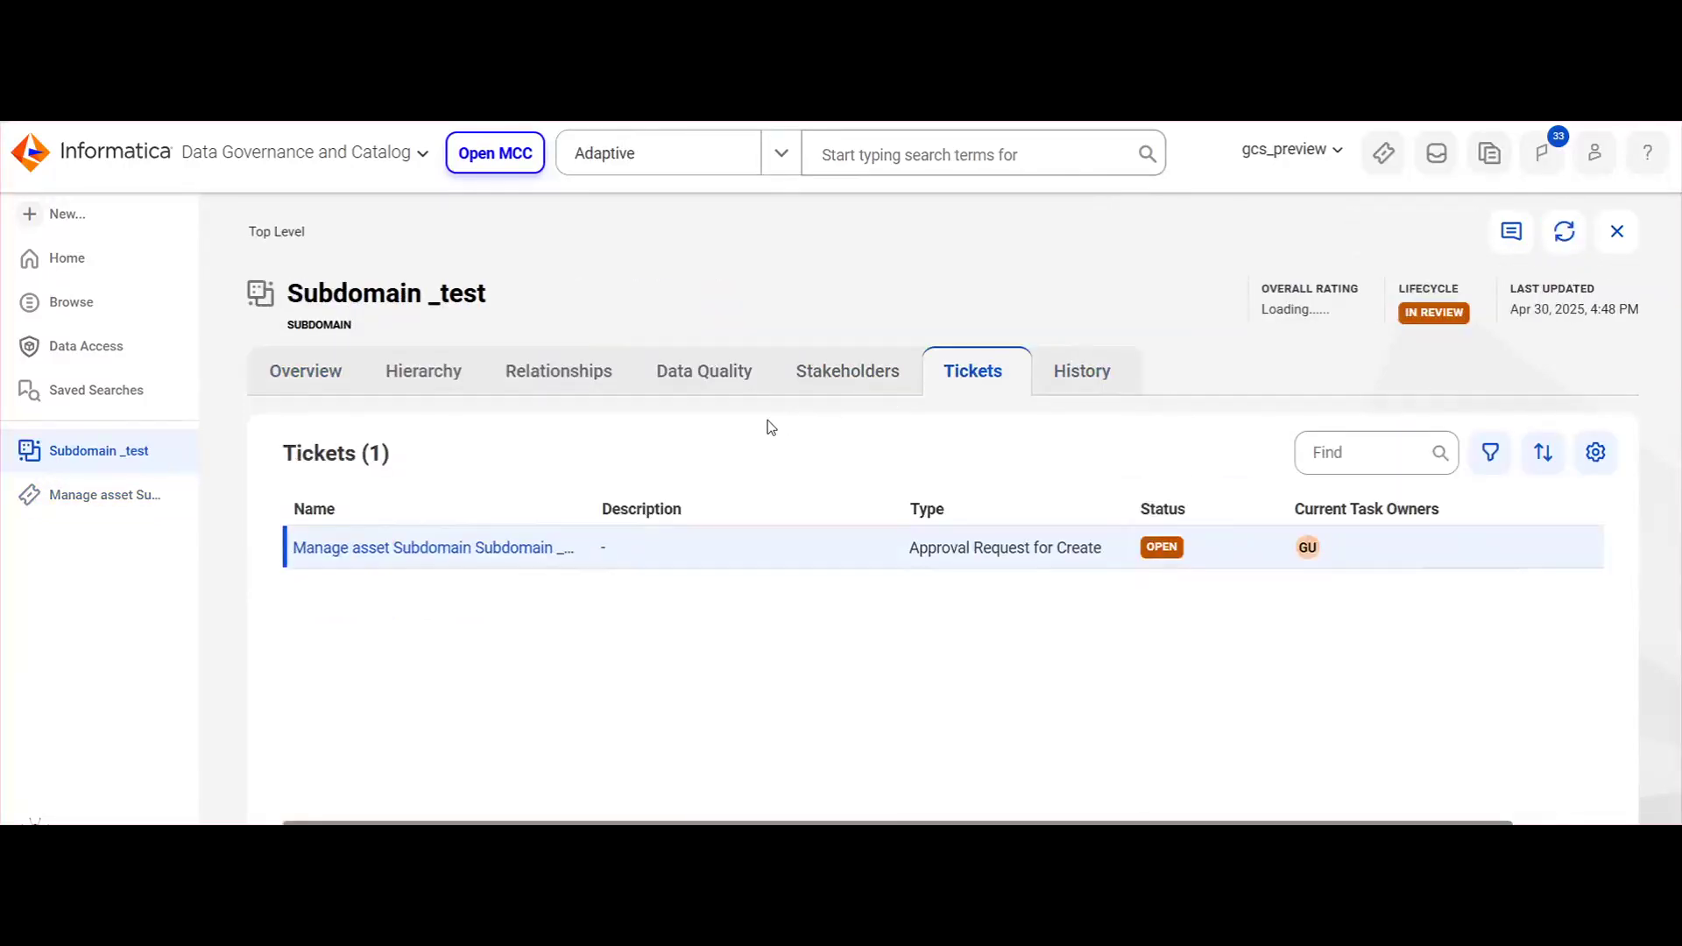